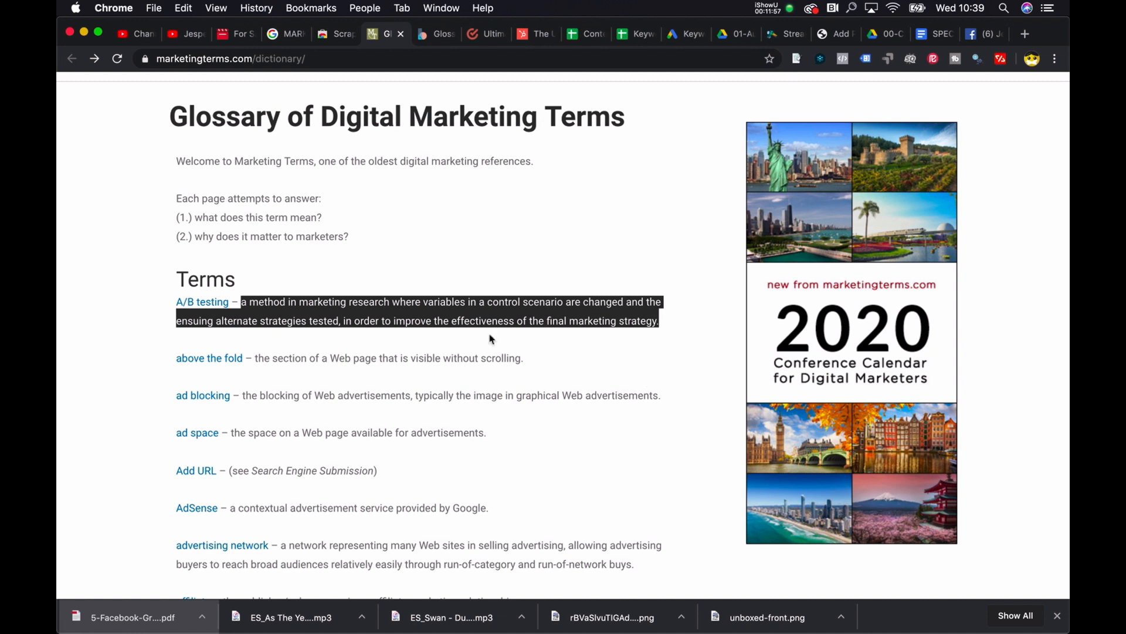
Step: Open the A/B testing entry from the glossary, examine its definition, tools and articles sections, and return to the glossary
{"action": "left_click", "coordinate": [202, 303]}
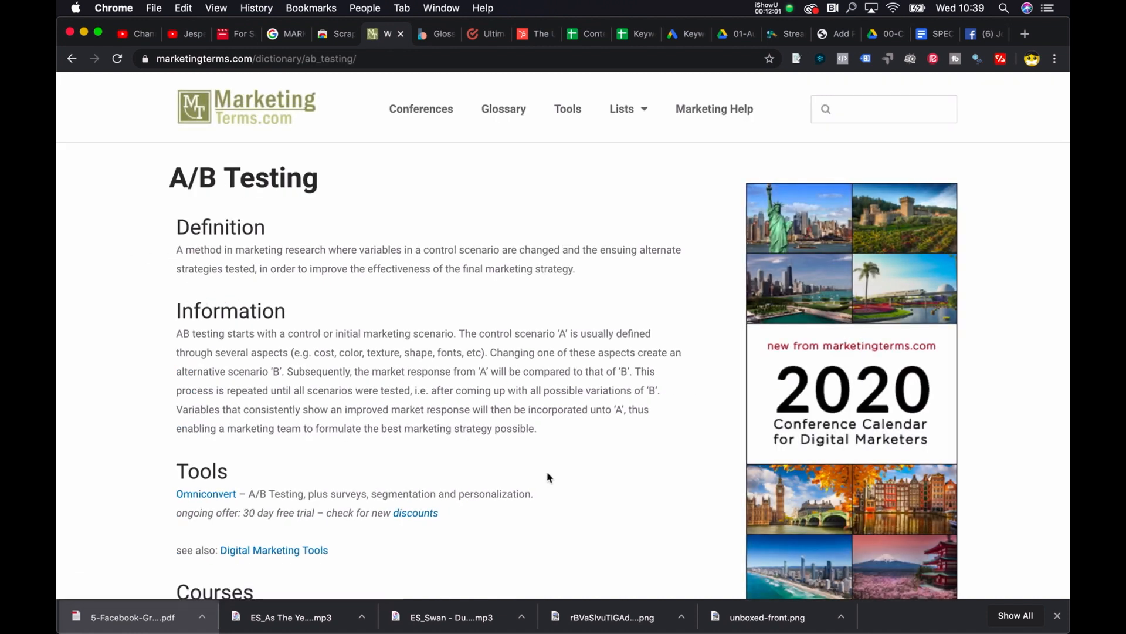
{"action": "scroll", "coordinate": [545, 470], "scroll_direction": "down", "scroll_amount": 8}
{"action": "scroll", "coordinate": [451, 360], "scroll_direction": "up", "scroll_amount": 8}
{"action": "scroll", "coordinate": [454, 364], "scroll_direction": "down", "scroll_amount": 3}
{"action": "scroll", "coordinate": [453, 364], "scroll_direction": "down", "scroll_amount": 3}
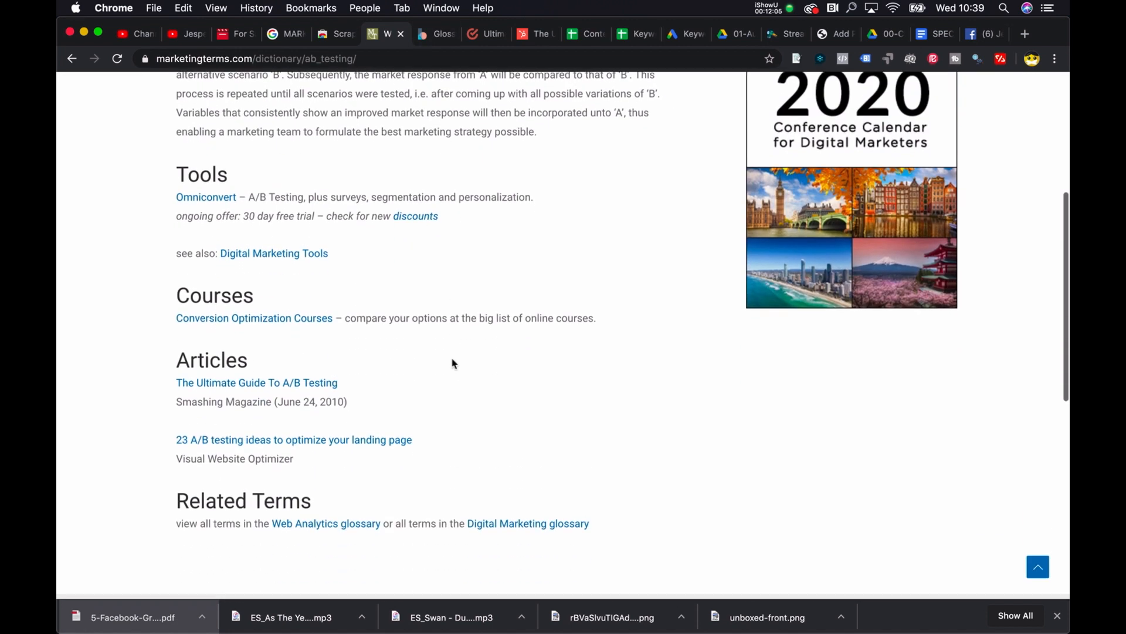
{"action": "scroll", "coordinate": [454, 363], "scroll_direction": "up", "scroll_amount": 5}
{"action": "scroll", "coordinate": [452, 361], "scroll_direction": "up", "scroll_amount": 2}
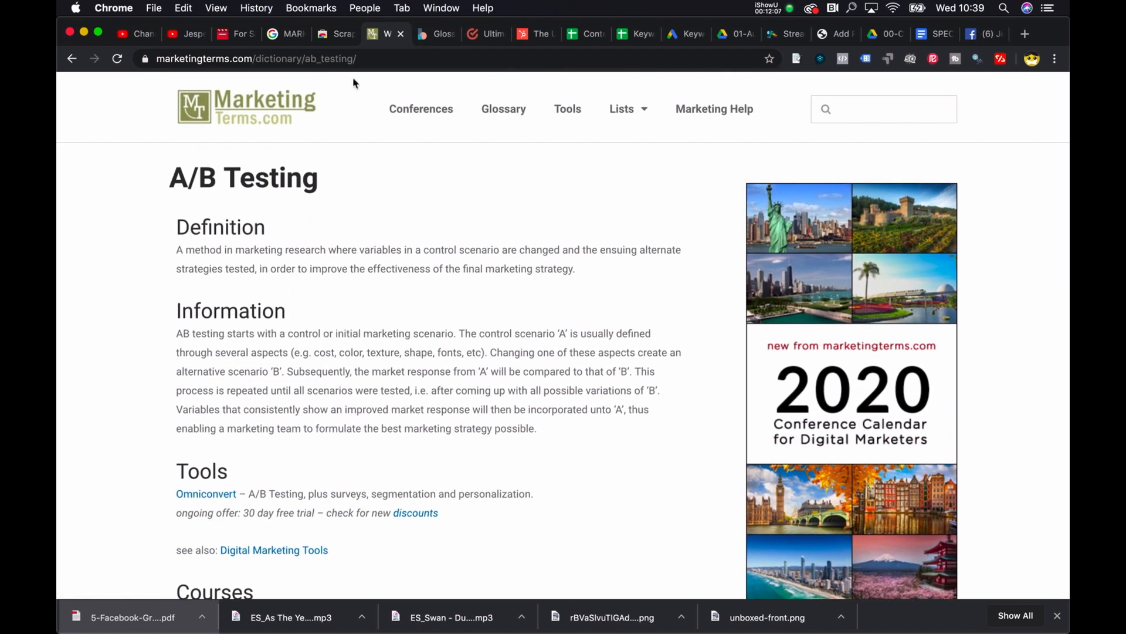
{"action": "left_click", "coordinate": [70, 59]}
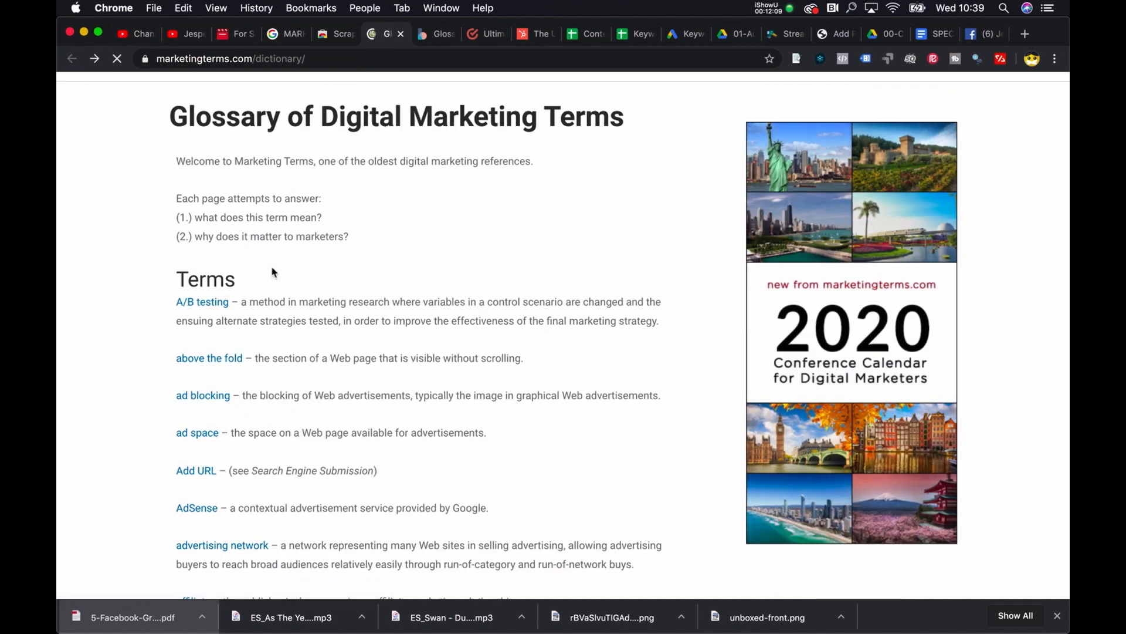
Step: Review the A/B testing definition page once more, then go back and skim the list of terms in the glossary
{"action": "left_click", "coordinate": [211, 303]}
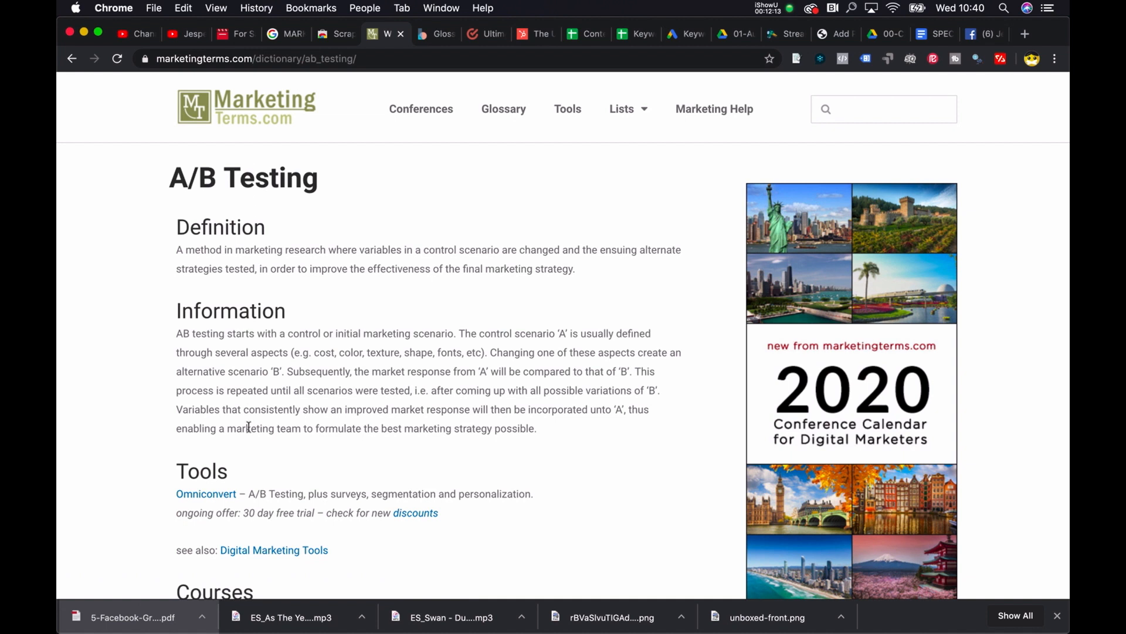
{"action": "scroll", "coordinate": [249, 427], "scroll_direction": "down", "scroll_amount": 5}
{"action": "scroll", "coordinate": [239, 516], "scroll_direction": "up", "scroll_amount": 5}
{"action": "key", "text": "super+bracketleft"}
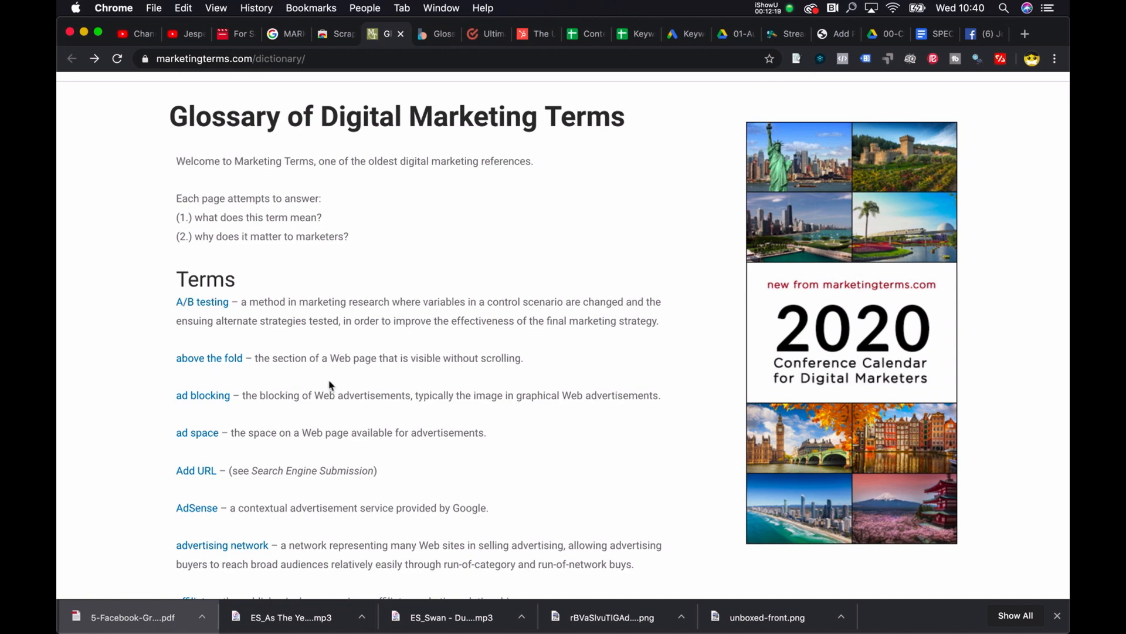
{"action": "scroll", "coordinate": [330, 386], "scroll_direction": "down", "scroll_amount": 20}
{"action": "scroll", "coordinate": [330, 385], "scroll_direction": "up", "scroll_amount": 8}
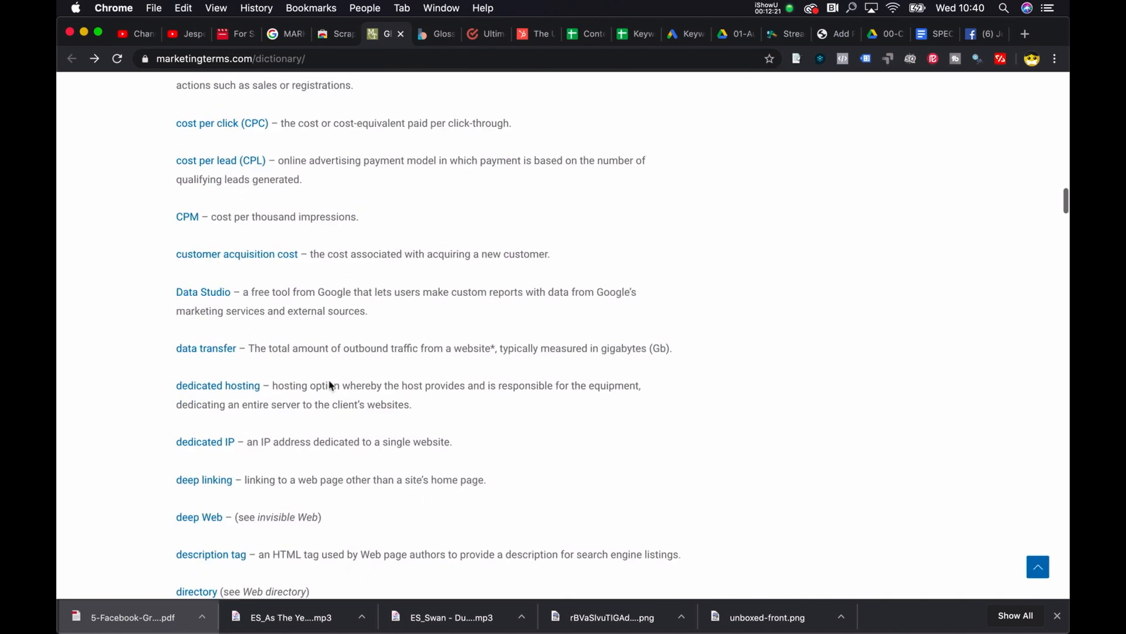
{"action": "scroll", "coordinate": [330, 386], "scroll_direction": "up", "scroll_amount": 20}
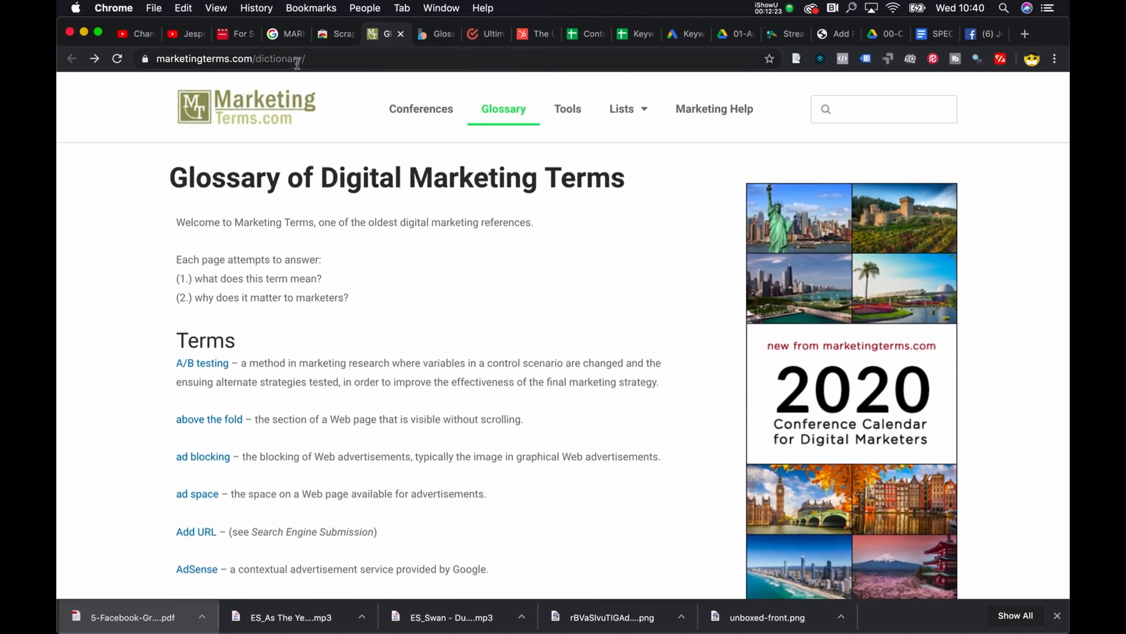
Step: Open the A/B testing term in a separate tab and select that page's full web address
{"action": "left_click", "coordinate": [297, 60]}
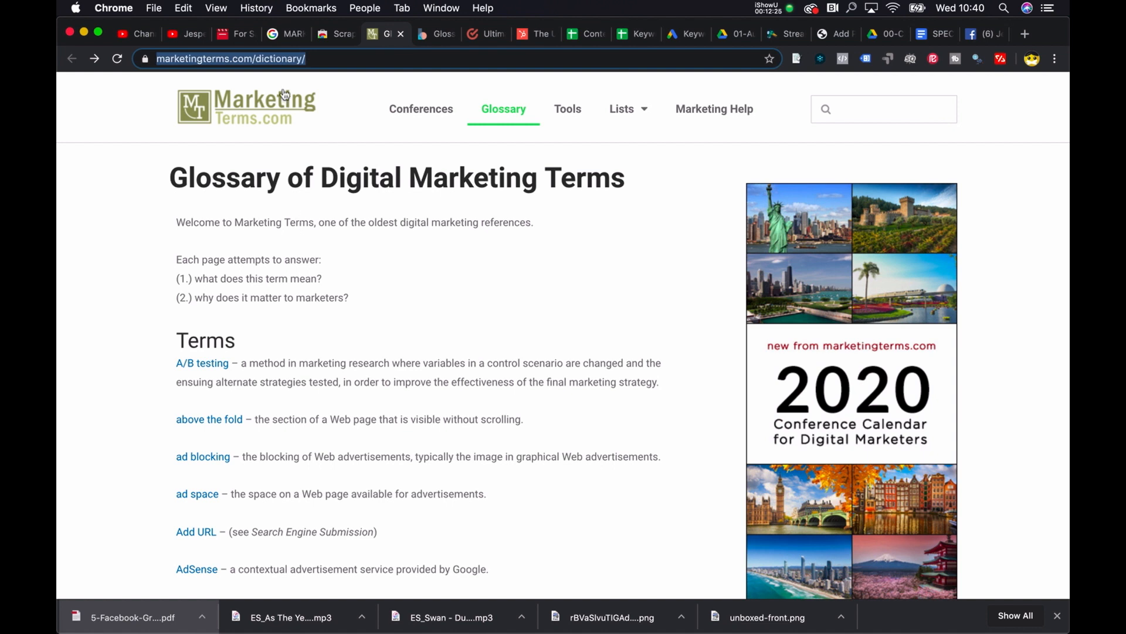
{"action": "left_click", "coordinate": [208, 365], "text": "super"}
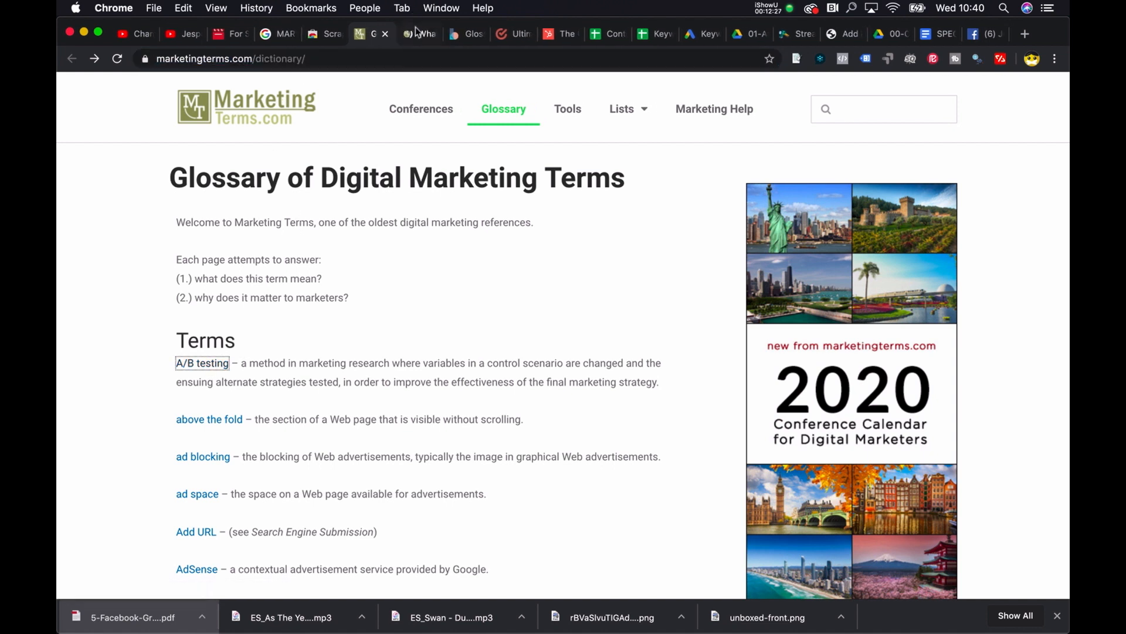
{"action": "left_click", "coordinate": [418, 33]}
{"action": "left_click", "coordinate": [331, 59]}
{"action": "key", "text": "super+c"}
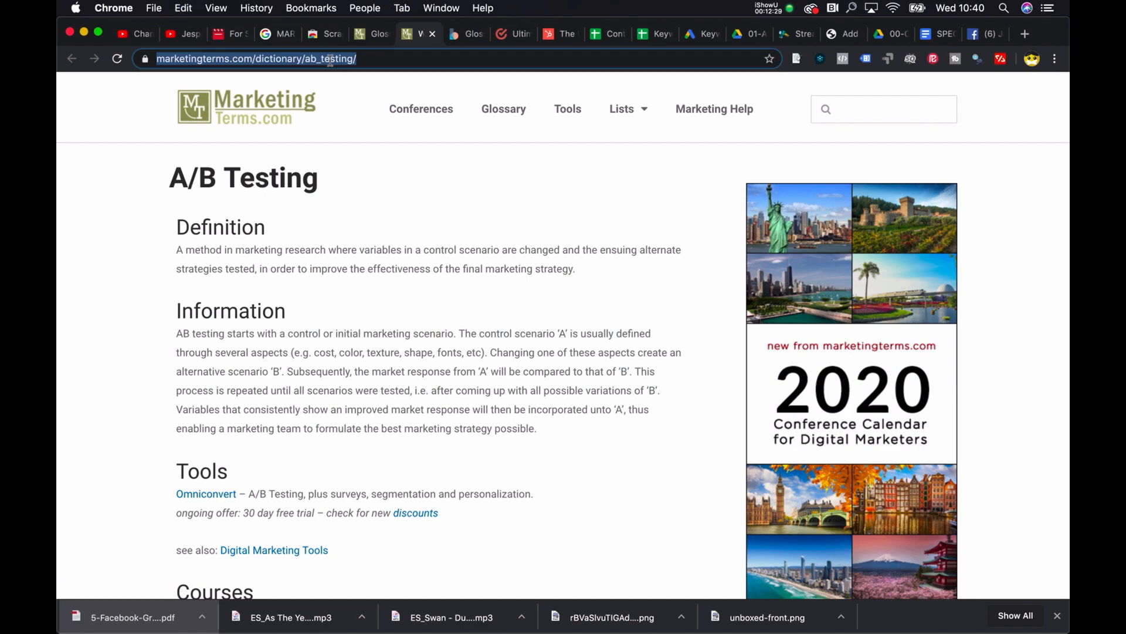
Step: Switch to OutWit Hub and load the page marketingterms.com/dictionary/ab_testing/ in it
{"action": "key", "text": "ctrl+Up"}
{"action": "left_click", "coordinate": [395, 271]}
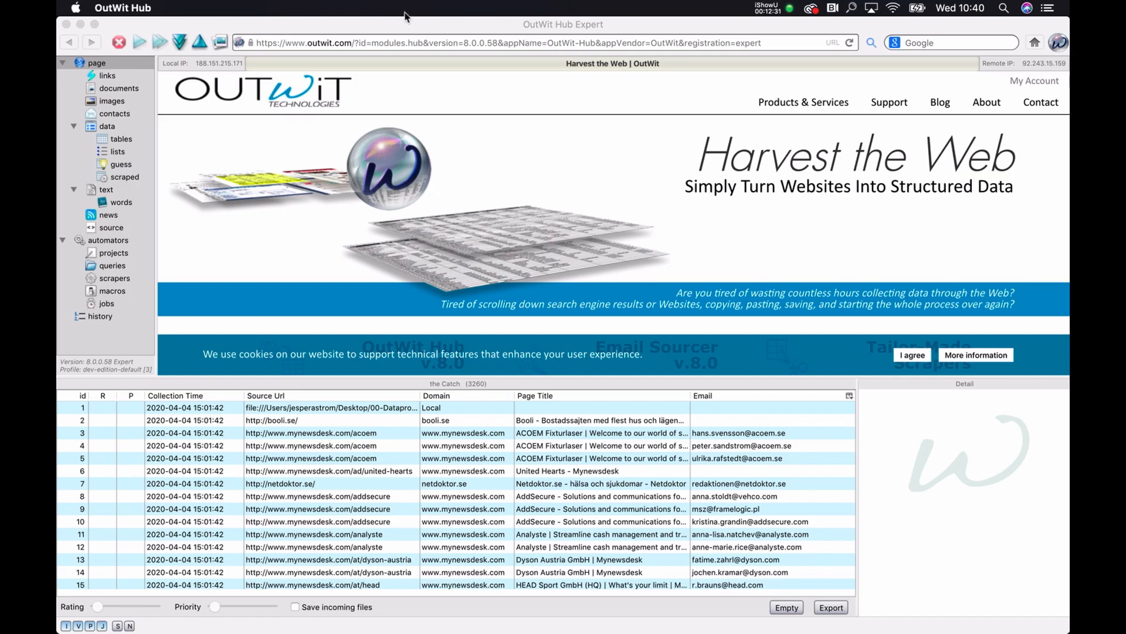
{"action": "key", "text": "super+l"}
{"action": "key", "text": "super+v"}
{"action": "key", "text": "Return"}
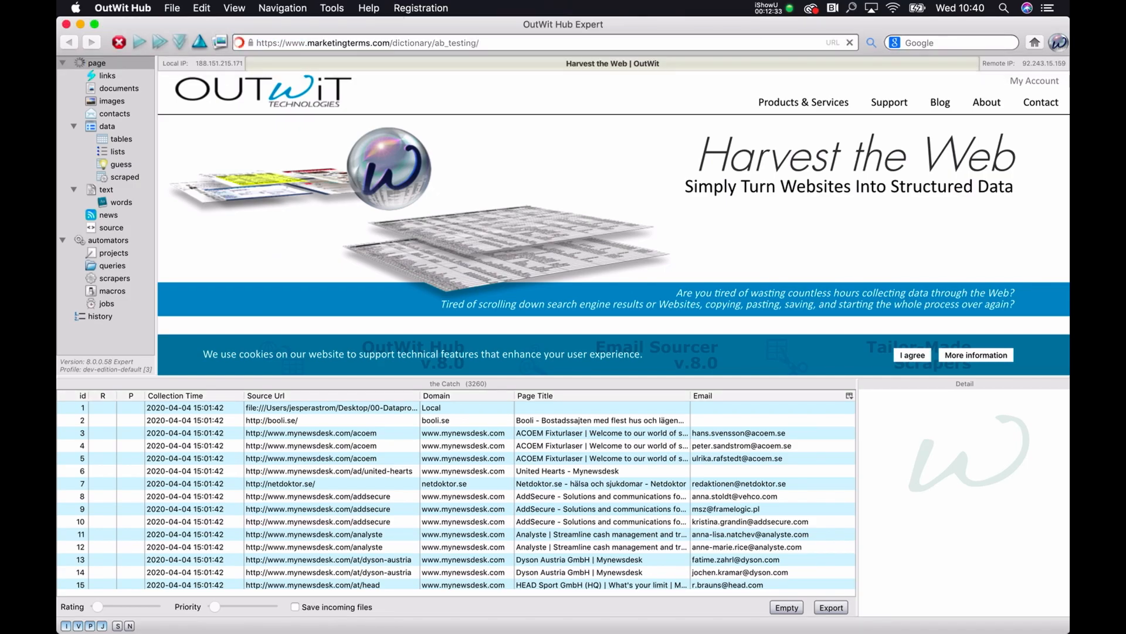
{"action": "scroll", "coordinate": [459, 229], "scroll_direction": "down", "scroll_amount": 10}
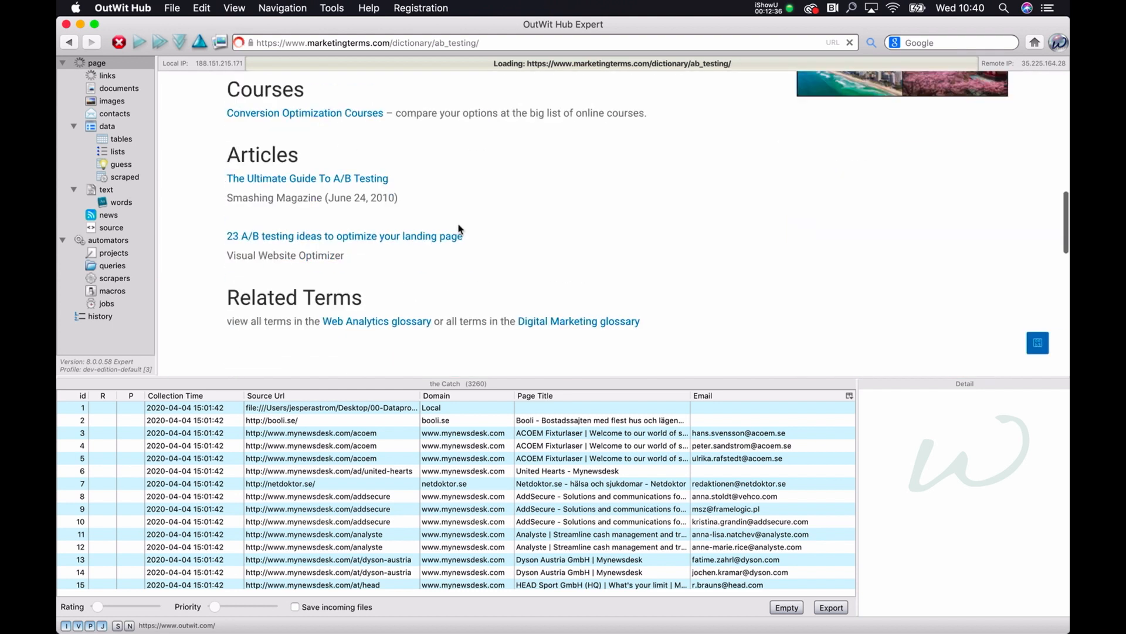
{"action": "scroll", "coordinate": [459, 229], "scroll_direction": "up", "scroll_amount": 10}
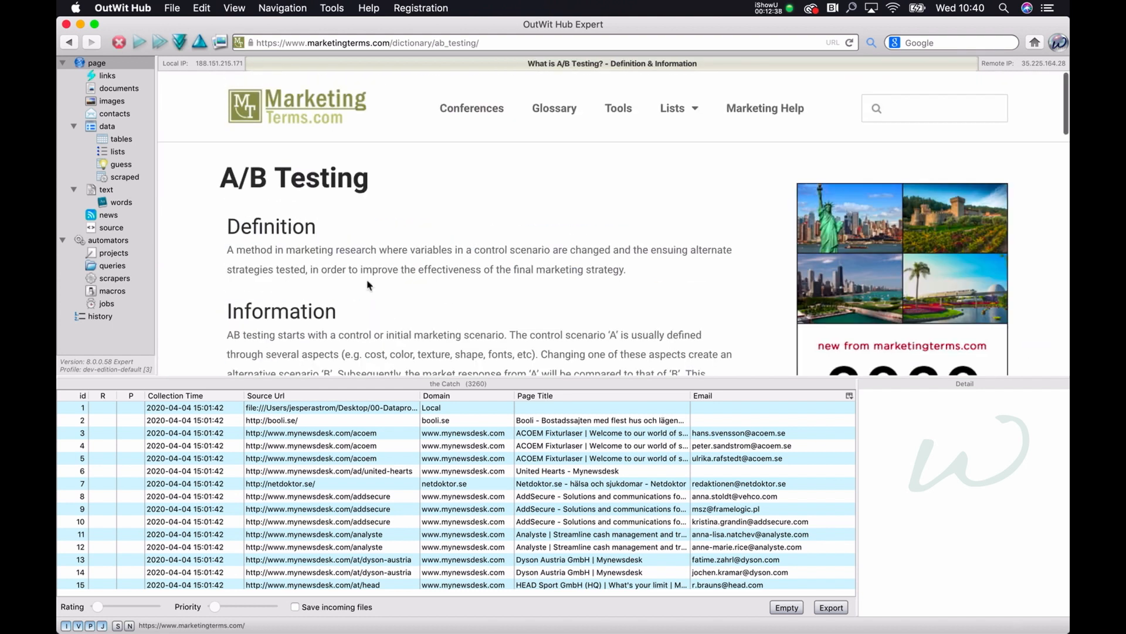
Step: Create a new scraper named "marketingterms.com Scraper"
{"action": "left_click", "coordinate": [110, 279]}
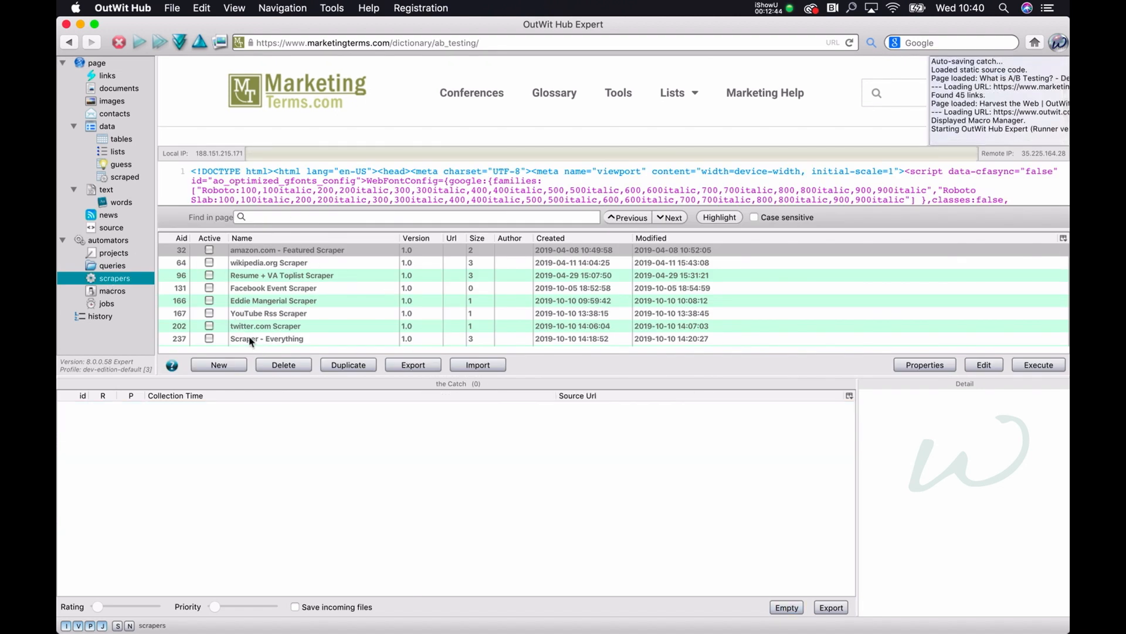
{"action": "left_click", "coordinate": [228, 369]}
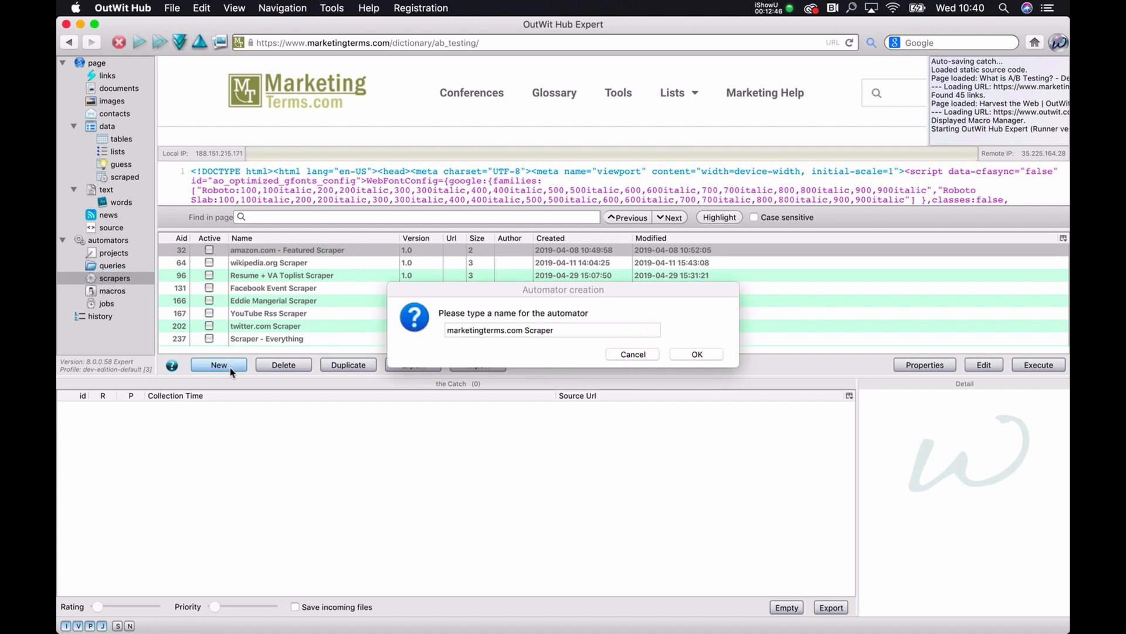
{"action": "double_click", "coordinate": [562, 329]}
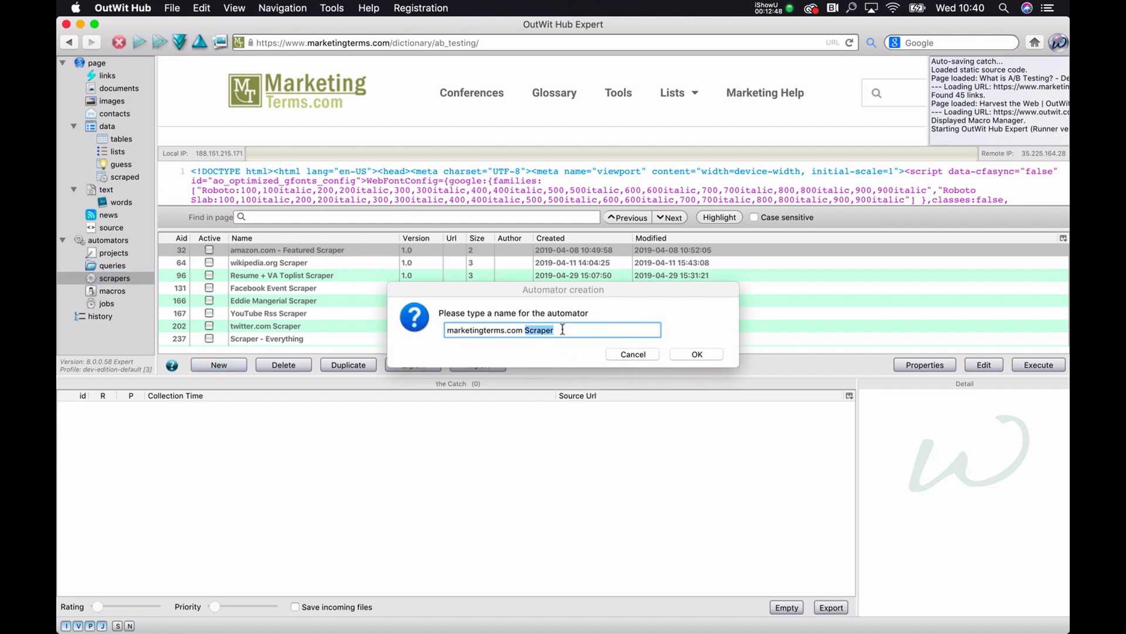
{"action": "left_click", "coordinate": [706, 354]}
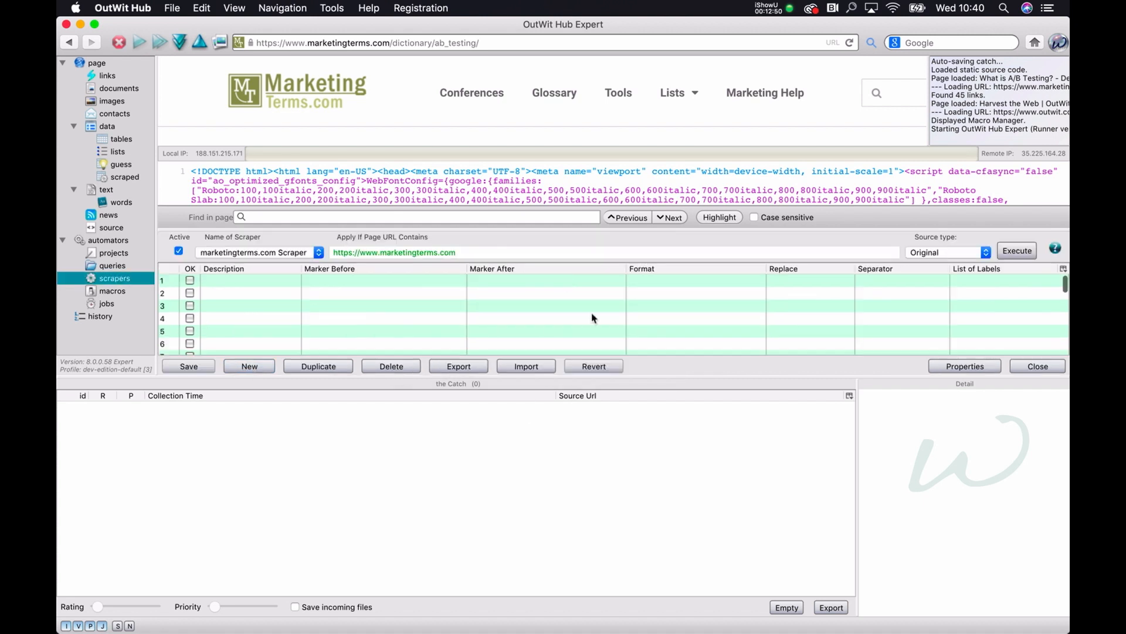
Step: Clear the scraper's "Apply If Page URL Contains" condition and select its first row
{"action": "triple_click", "coordinate": [427, 253]}
{"action": "key", "text": "BackSpace"}
{"action": "left_click", "coordinate": [305, 281]}
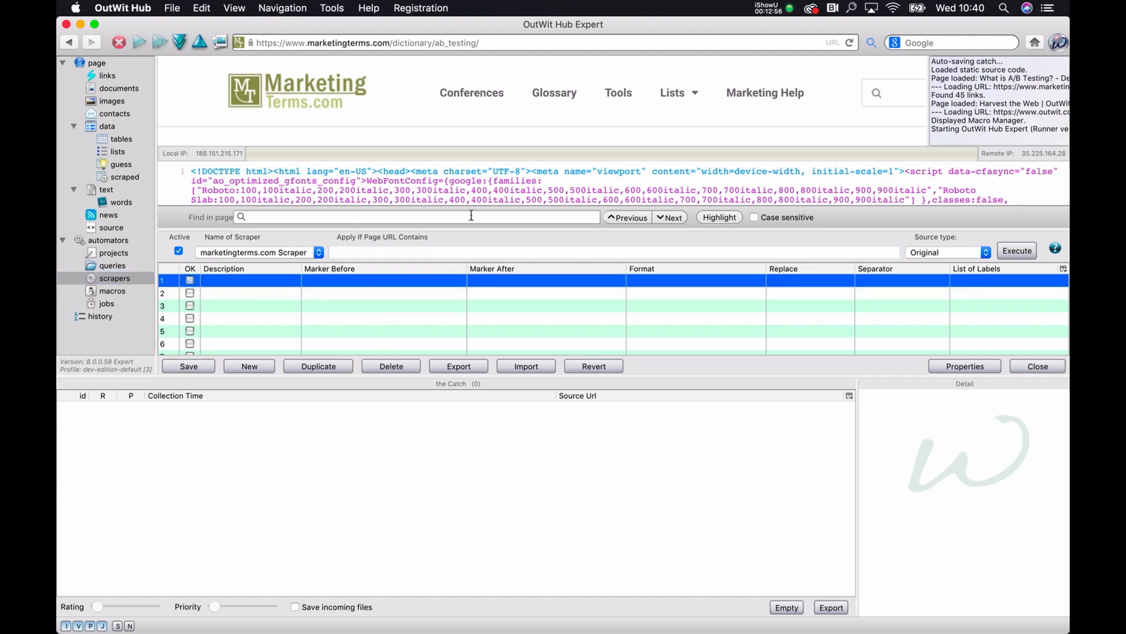
Step: Enlarge the source code pane above the scraper table and bring the A/B Testing heading into view in the page preview
{"action": "left_click_drag", "start_coordinate": [478, 155], "coordinate": [477, 131]}
{"action": "left_click_drag", "start_coordinate": [470, 219], "coordinate": [466, 244]}
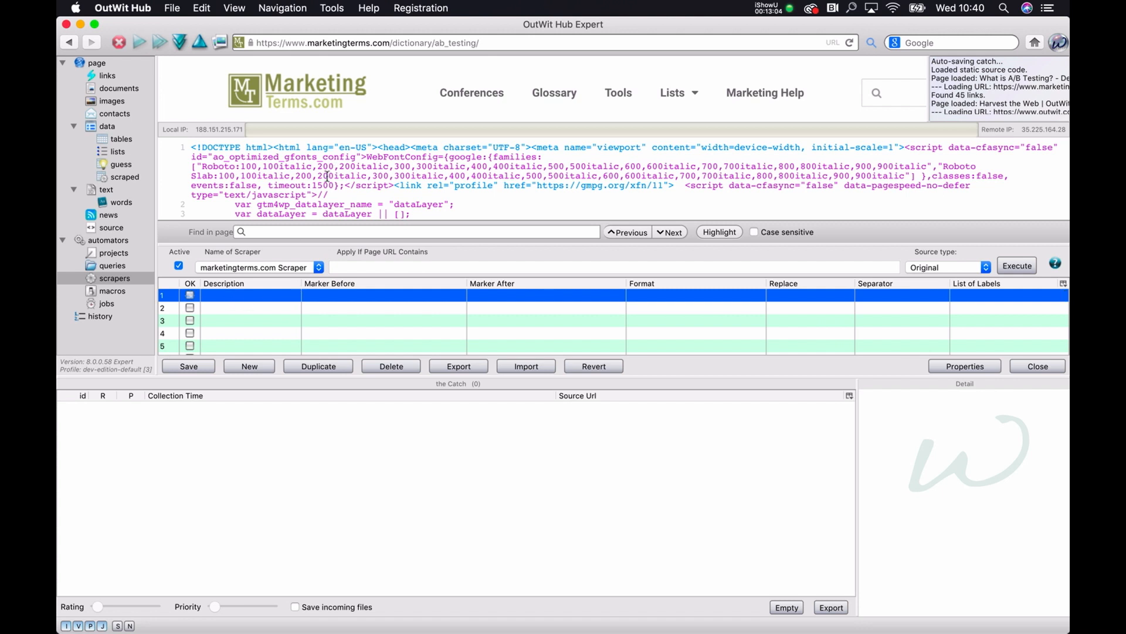
{"action": "scroll", "coordinate": [335, 172], "scroll_direction": "down", "scroll_amount": 5}
{"action": "scroll", "coordinate": [335, 171], "scroll_direction": "up", "scroll_amount": 5}
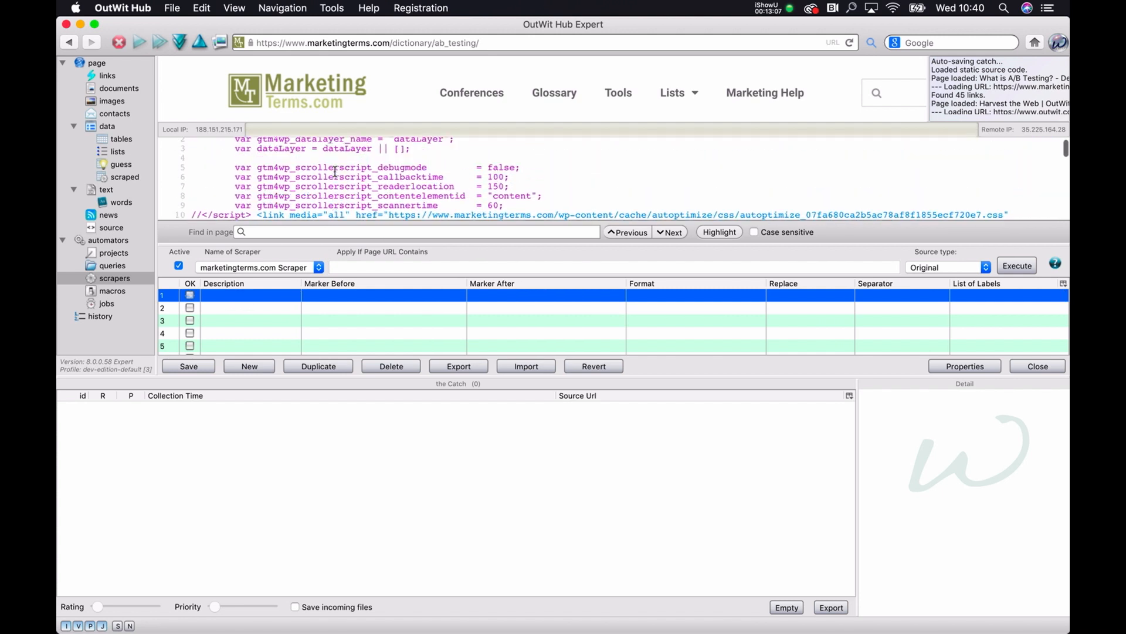
{"action": "left_click_drag", "start_coordinate": [345, 132], "coordinate": [345, 157]}
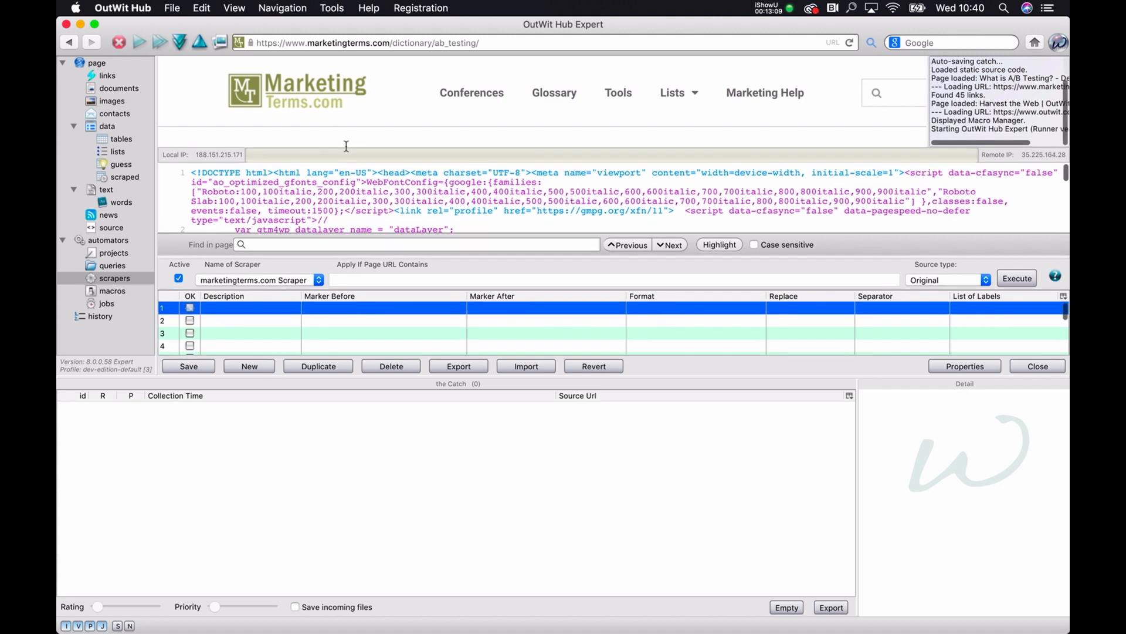
{"action": "scroll", "coordinate": [324, 107], "scroll_direction": "down", "scroll_amount": 3}
{"action": "scroll", "coordinate": [324, 107], "scroll_direction": "up", "scroll_amount": 1}
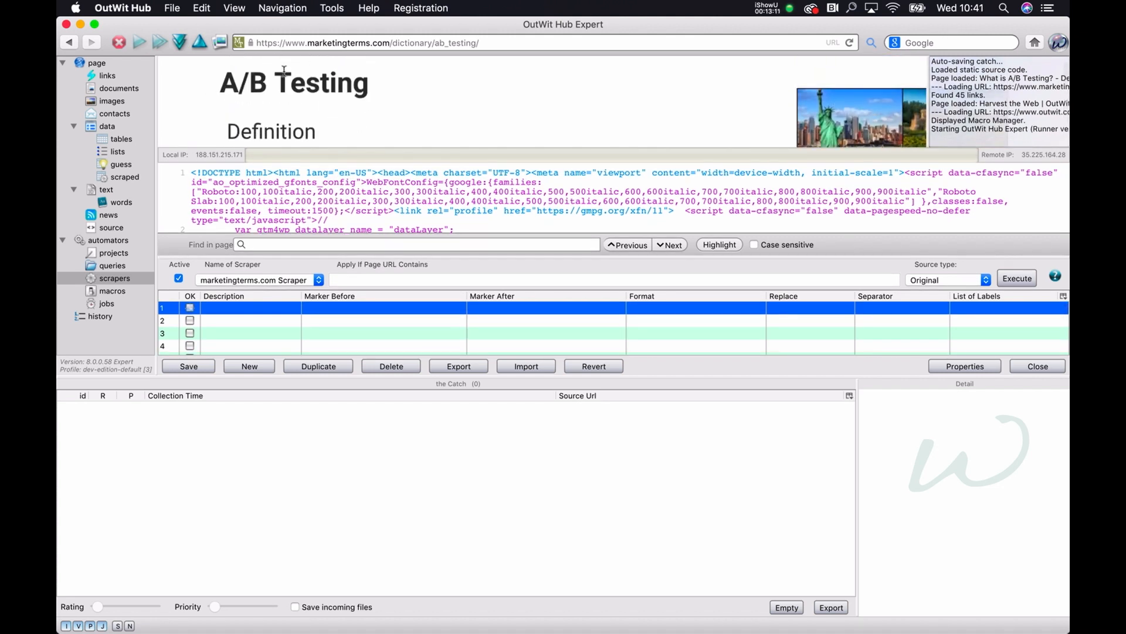
Step: Search the page source for the word "Testing" taken from the page heading
{"action": "left_click_drag", "start_coordinate": [358, 85], "coordinate": [279, 82]}
{"action": "key", "text": "cmd+c"}
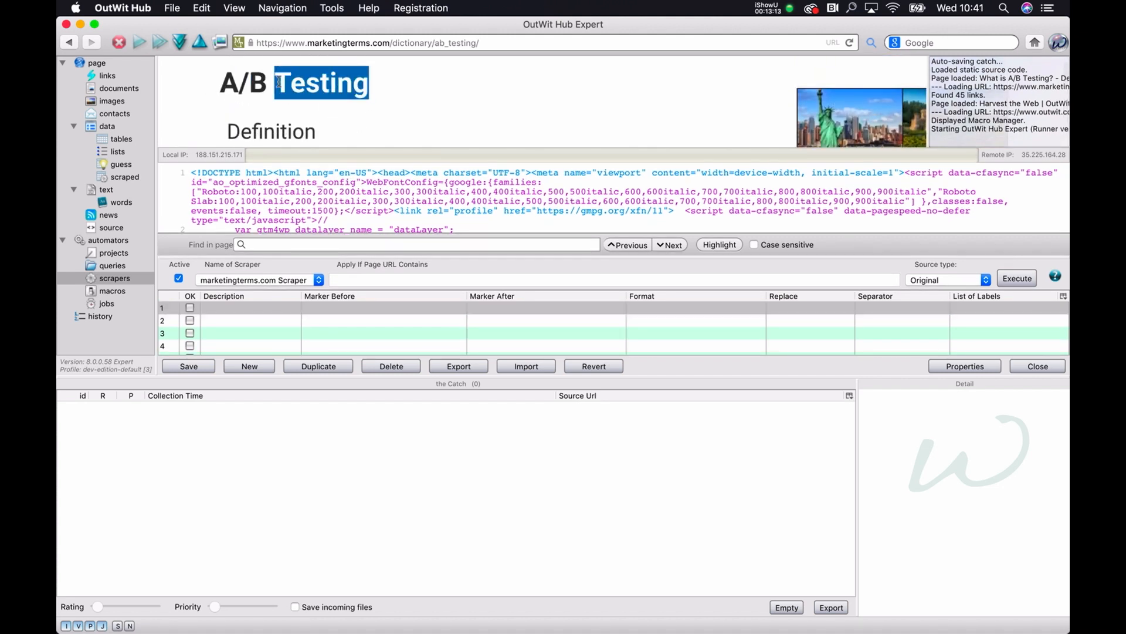
{"action": "left_click", "coordinate": [328, 245]}
{"action": "key", "text": "cmd+v"}
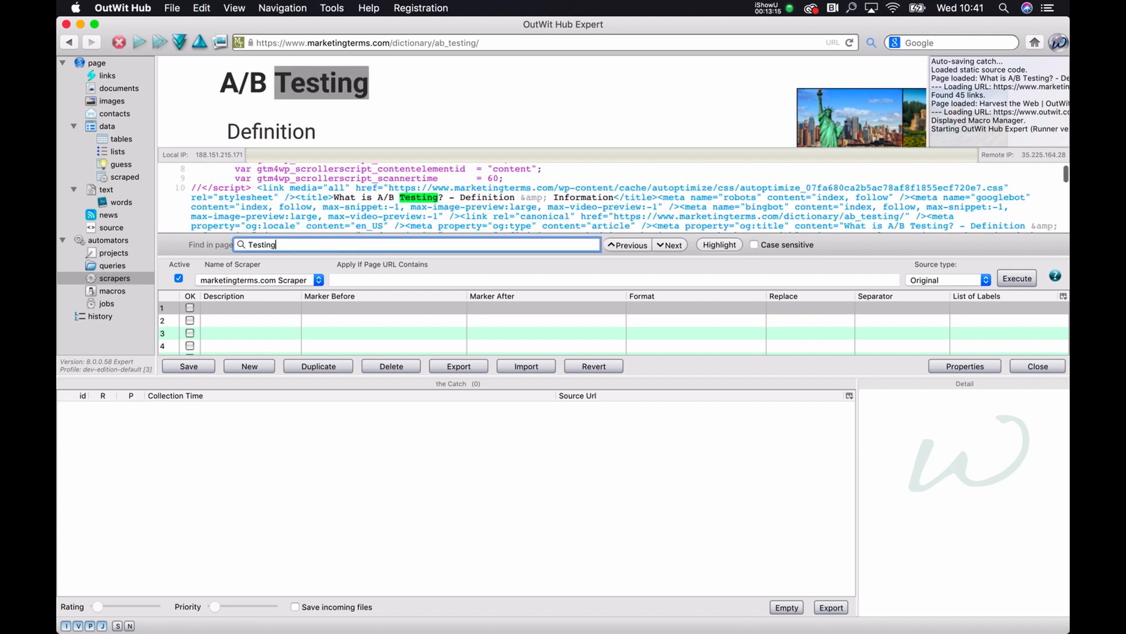
{"action": "scroll", "coordinate": [490, 207], "scroll_direction": "up", "scroll_amount": 1}
{"action": "scroll", "coordinate": [577, 90], "scroll_direction": "down", "scroll_amount": 6}
{"action": "scroll", "coordinate": [528, 199], "scroll_direction": "down", "scroll_amount": 3}
{"action": "scroll", "coordinate": [578, 90], "scroll_direction": "up", "scroll_amount": 8}
Step: Search the page source for the full heading "A/B Testing" to locate its surrounding HTML tags
{"action": "left_click_drag", "start_coordinate": [386, 91], "coordinate": [224, 81]}
{"action": "key", "text": "super+c"}
{"action": "double_click", "coordinate": [326, 245]}
{"action": "key", "text": "super+v"}
{"action": "key", "text": "Return"}
{"action": "left_click", "coordinate": [323, 185]}
Step: Copy the closing heading tag from the source and set the first row's Marker After to </h1>
{"action": "left_click_drag", "start_coordinate": [328, 196], "coordinate": [357, 196]}
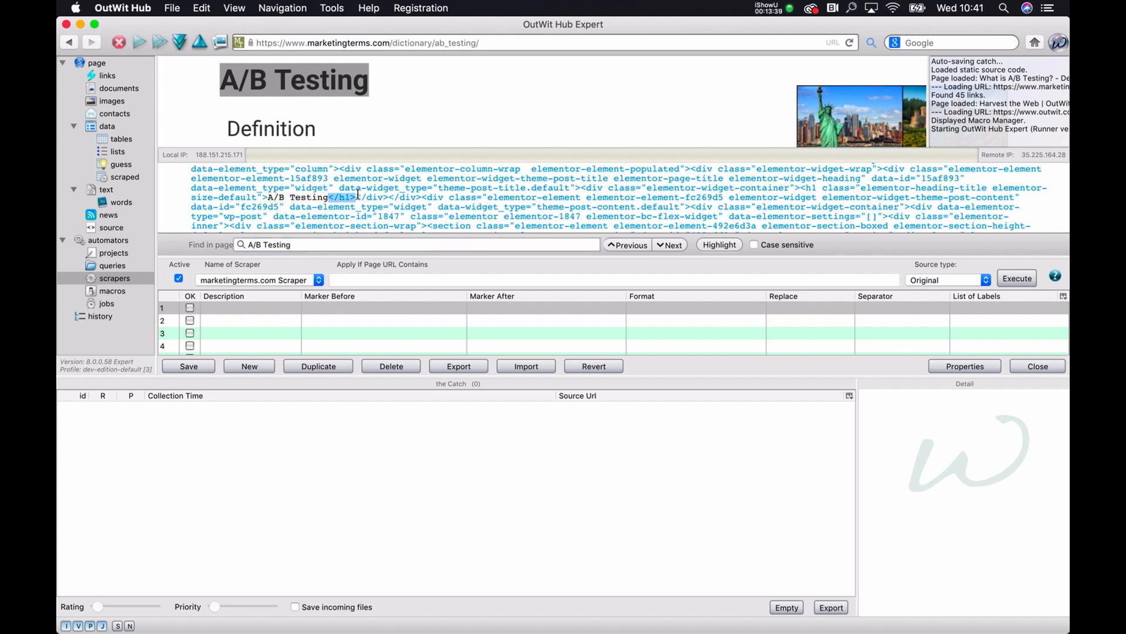
{"action": "left_click", "coordinate": [357, 196]}
{"action": "left_click_drag", "start_coordinate": [329, 198], "coordinate": [364, 198]}
{"action": "left_click", "coordinate": [358, 198]}
{"action": "left_click_drag", "start_coordinate": [356, 198], "coordinate": [336, 198]}
{"action": "key", "text": "super+c"}
{"action": "double_click", "coordinate": [512, 309]}
{"action": "key", "text": "super+v"}
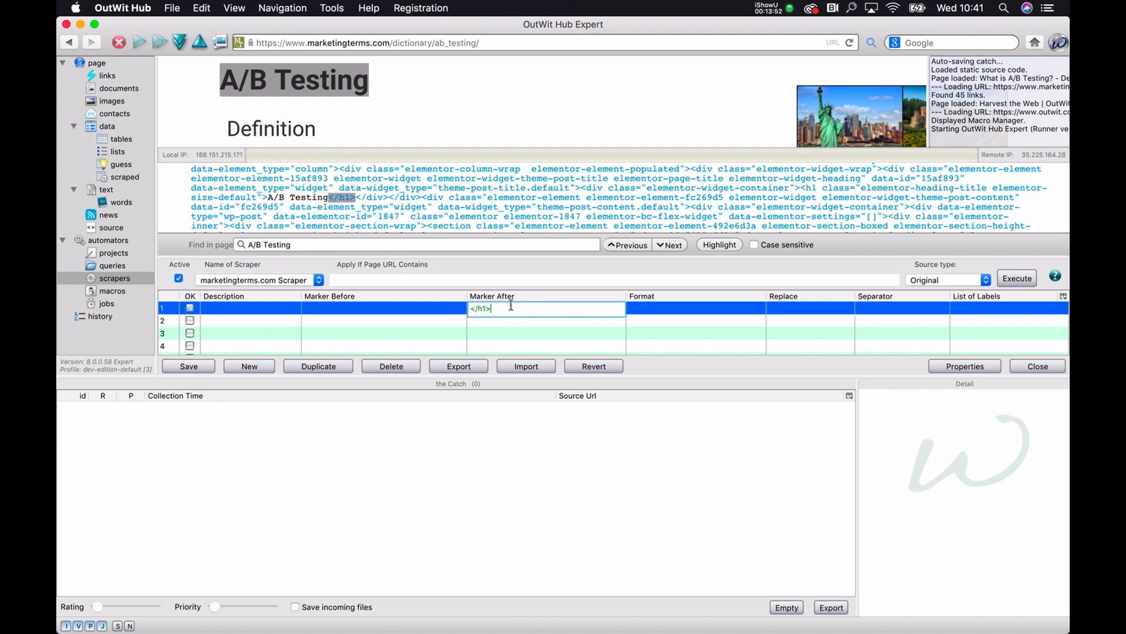
{"action": "key", "text": "Return"}
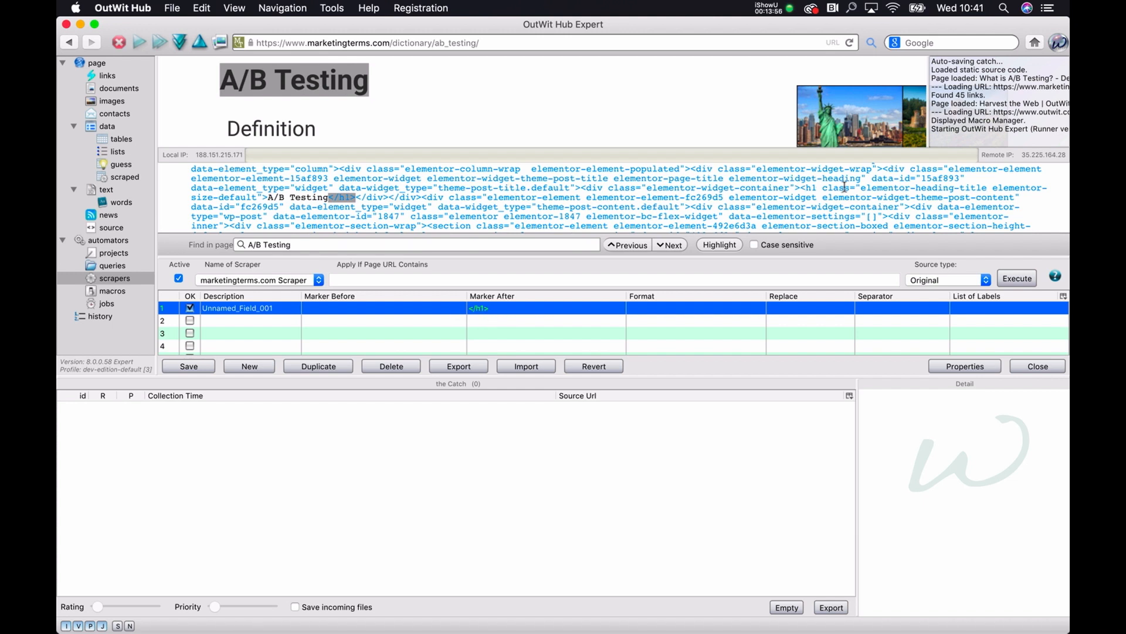
Step: Copy the start of the heading tag from the source and set the first row's Marker Before to <h1 class=
{"action": "left_click_drag", "start_coordinate": [854, 187], "coordinate": [799, 190]}
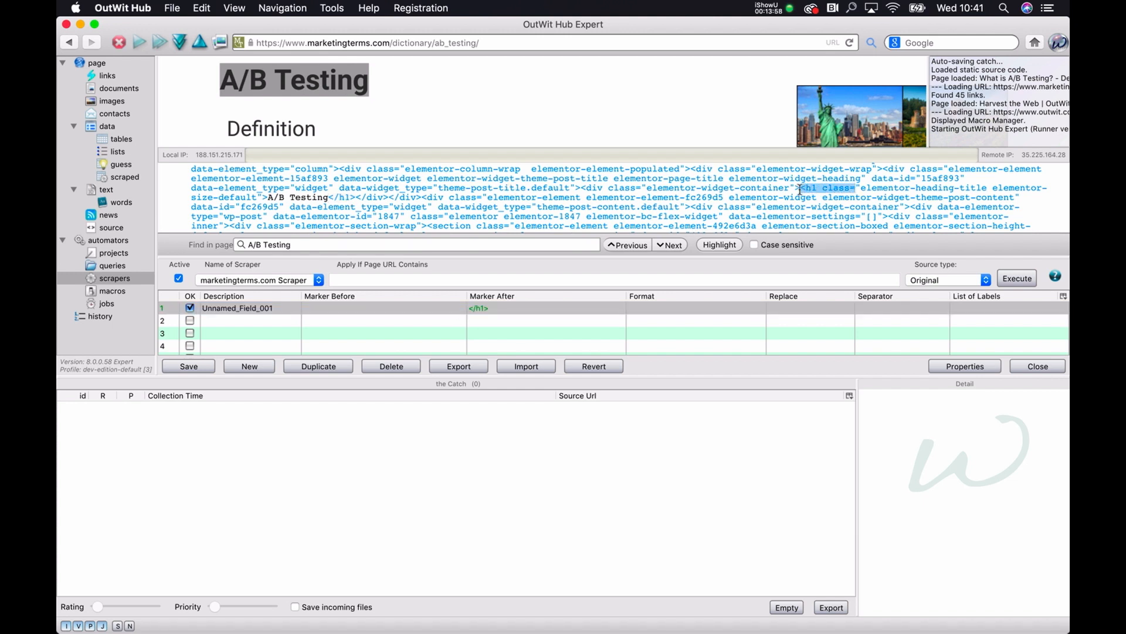
{"action": "key", "text": "super+c"}
{"action": "double_click", "coordinate": [420, 314]}
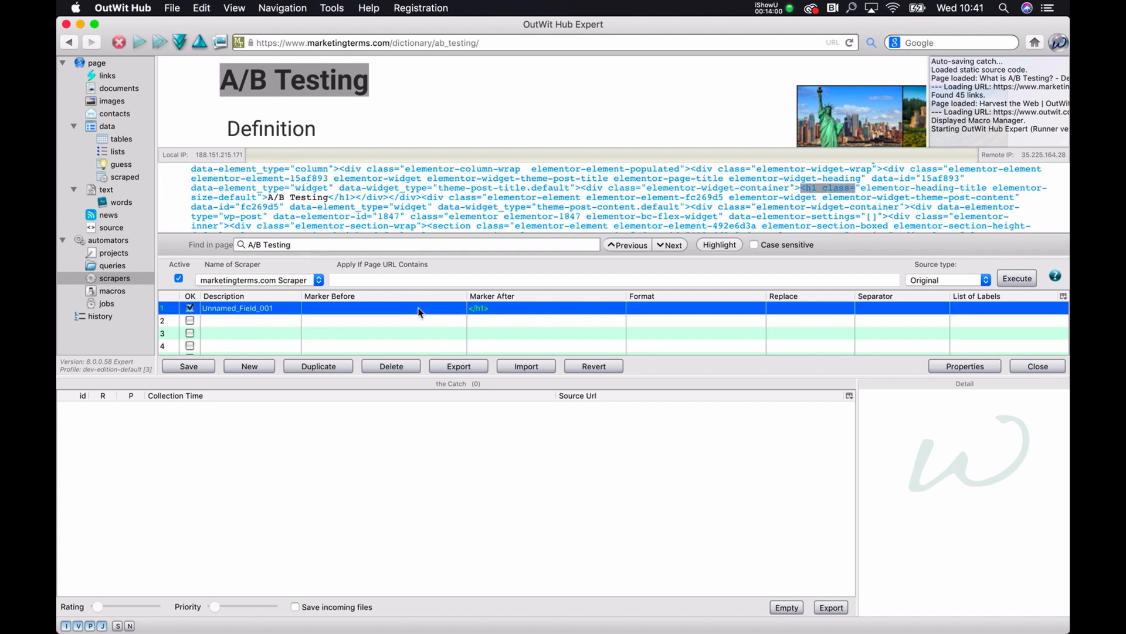
{"action": "key", "text": "super+v"}
Step: Set the first scraper row's description to H1
{"action": "double_click", "coordinate": [279, 311]}
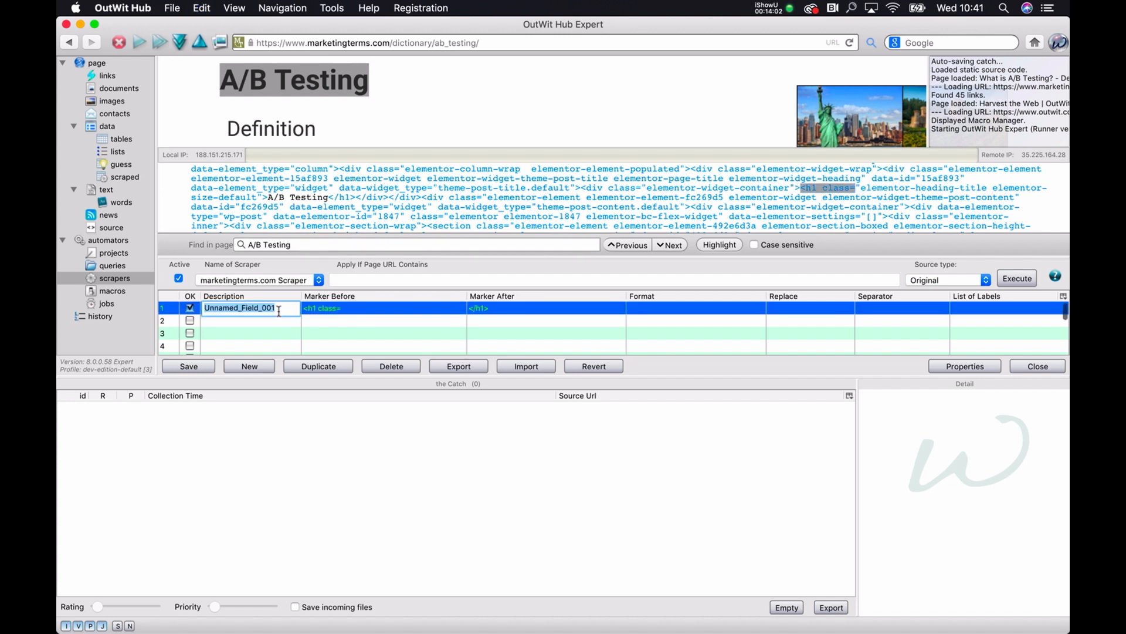
{"action": "type", "text": "HEa"}
{"action": "key", "text": "BackSpace"}
{"action": "key", "text": "BackSpace"}
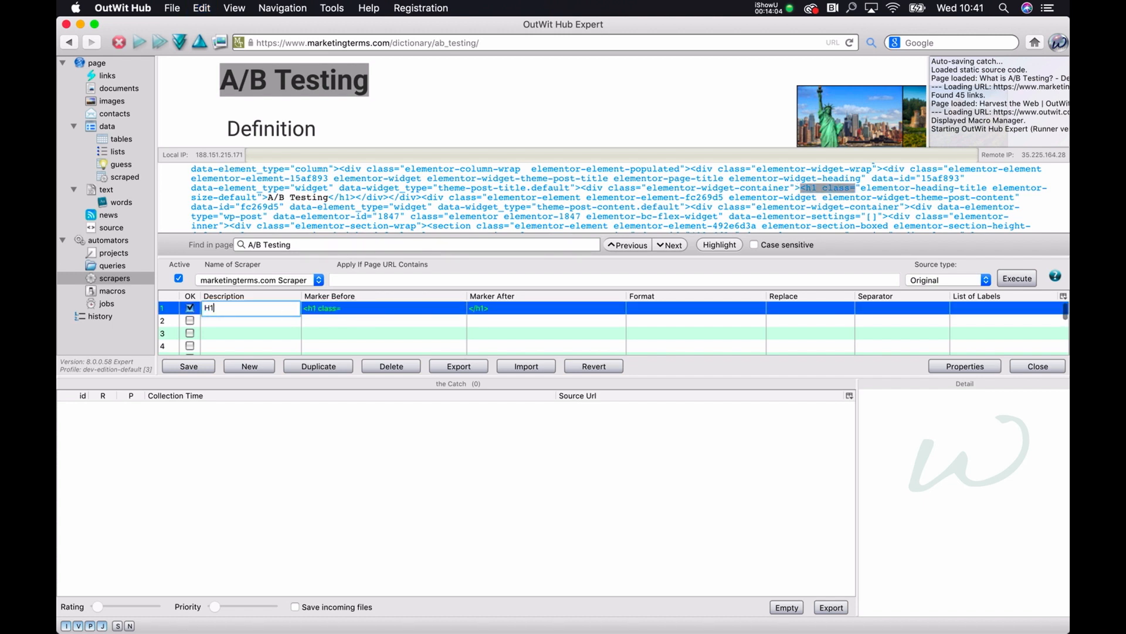
{"action": "key", "text": "Return"}
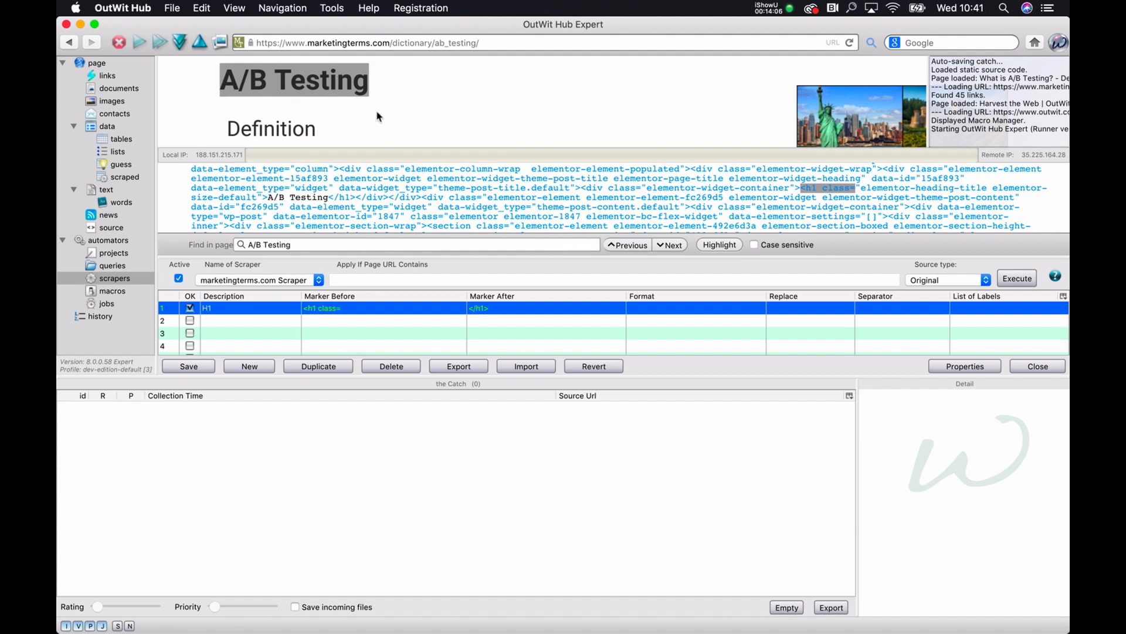
Step: Set the second scraper row's description to Definition
{"action": "double_click", "coordinate": [274, 124]}
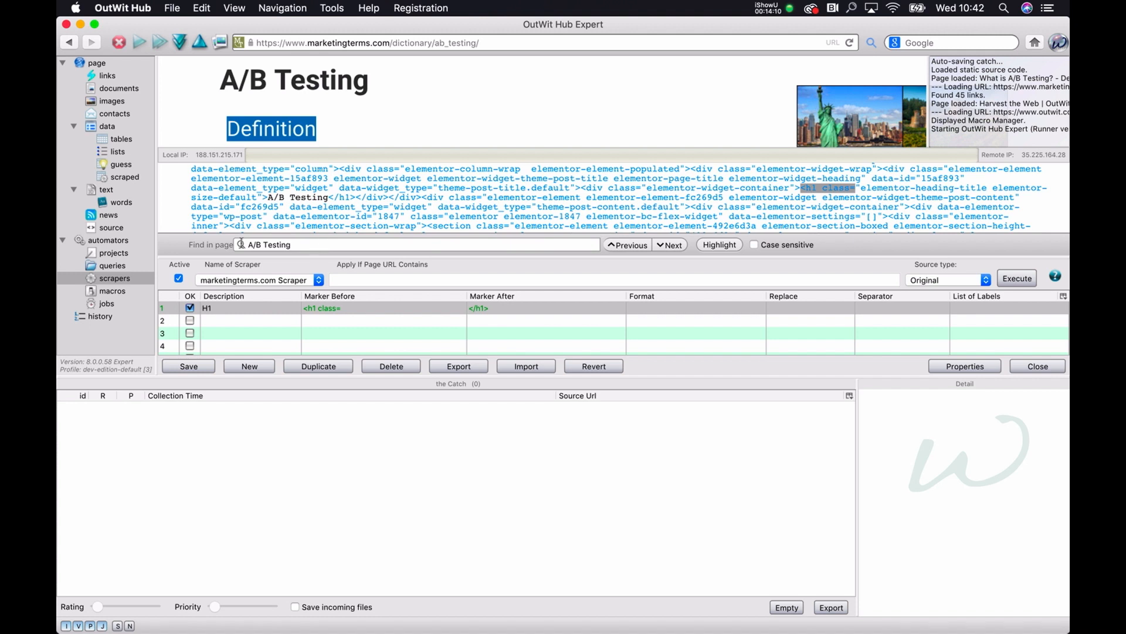
{"action": "double_click", "coordinate": [270, 319]}
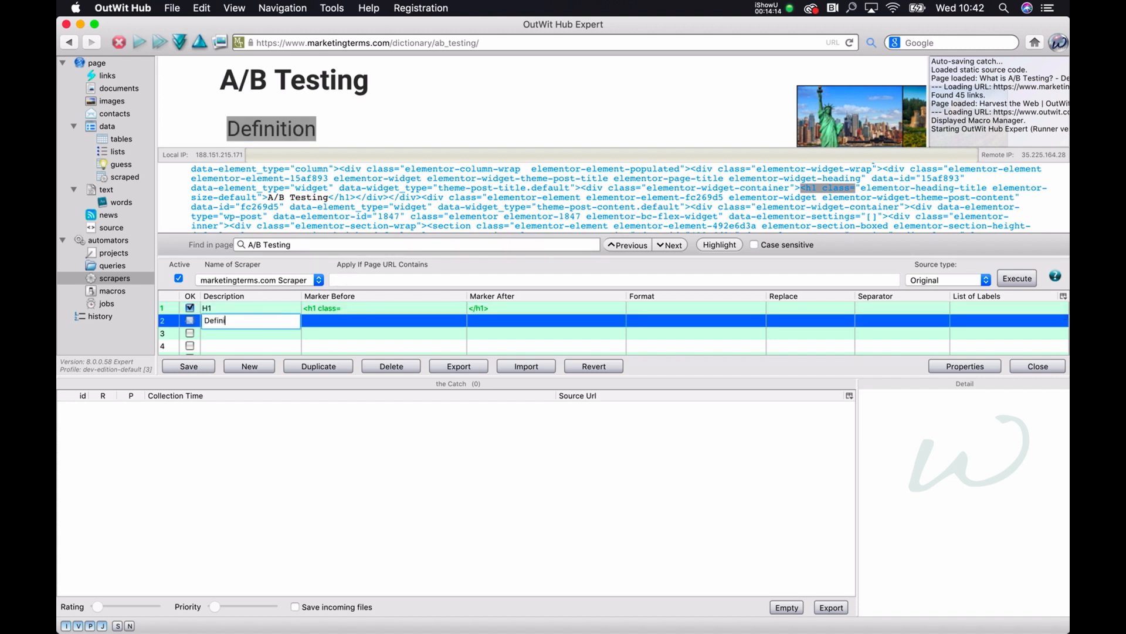
{"action": "key", "text": "Return"}
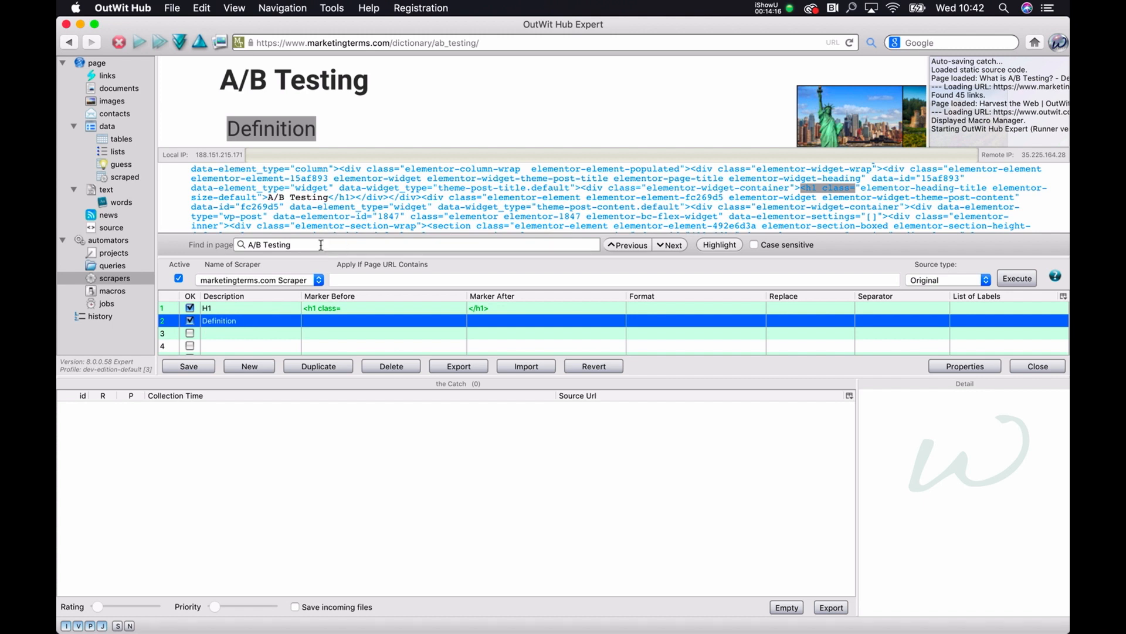
Step: Find "Definition" in the page source and copy its opening tag <h2> into the second row's Marker Before
{"action": "triple_click", "coordinate": [321, 245]}
{"action": "type", "text": "Definition"}
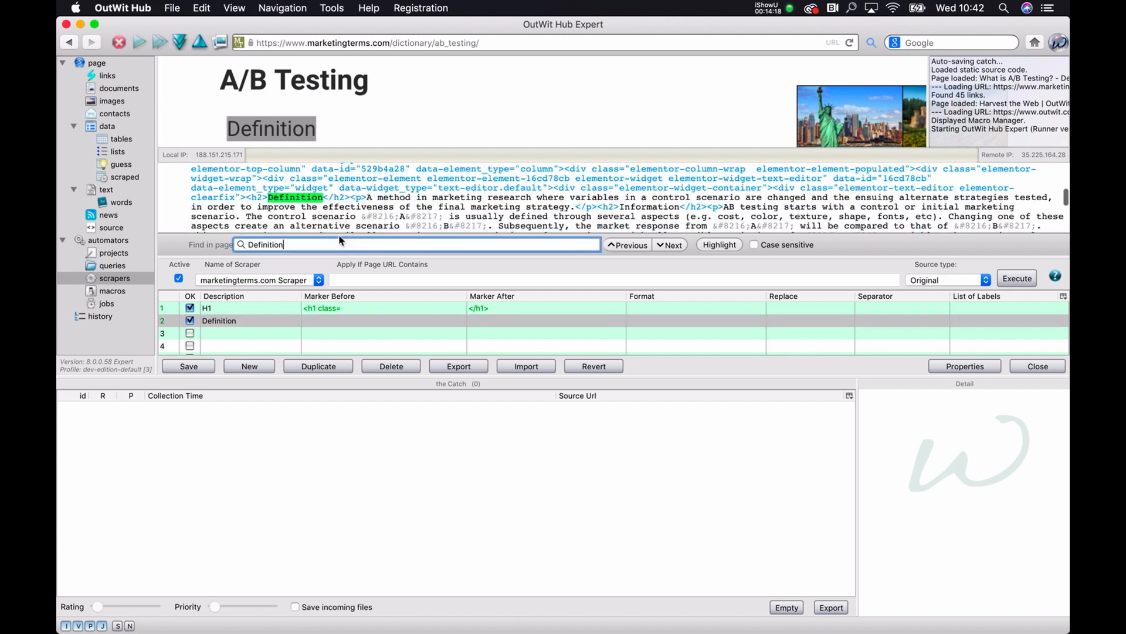
{"action": "left_click", "coordinate": [268, 198]}
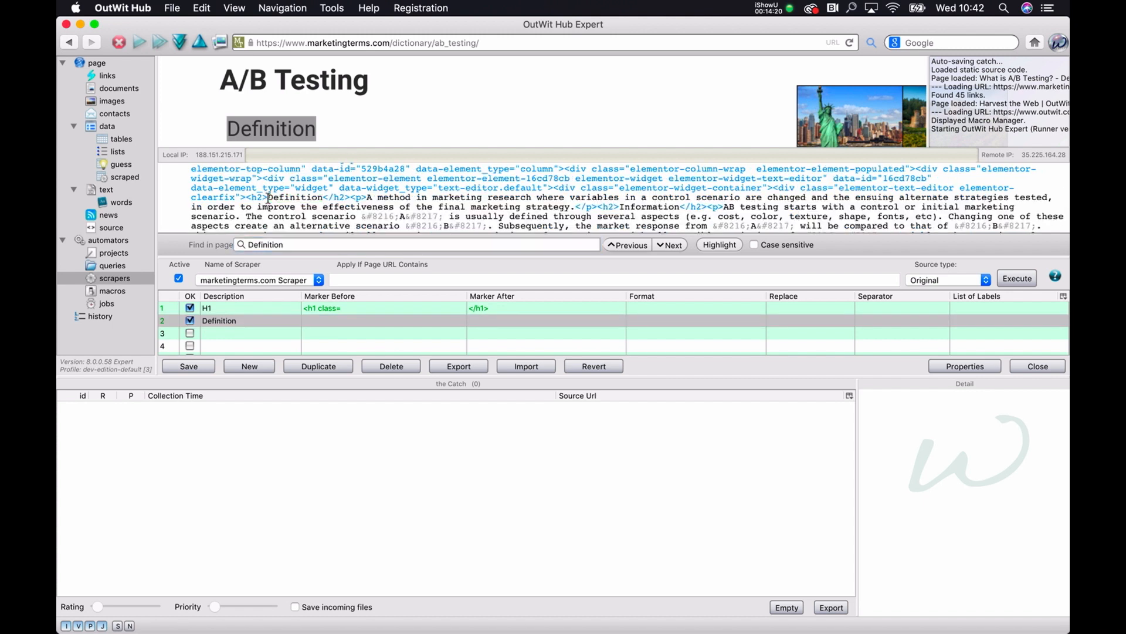
{"action": "double_click", "coordinate": [306, 199]}
{"action": "left_click_drag", "start_coordinate": [270, 197], "coordinate": [251, 197]}
{"action": "double_click", "coordinate": [339, 320]}
{"action": "type", "text": "<h2>"}
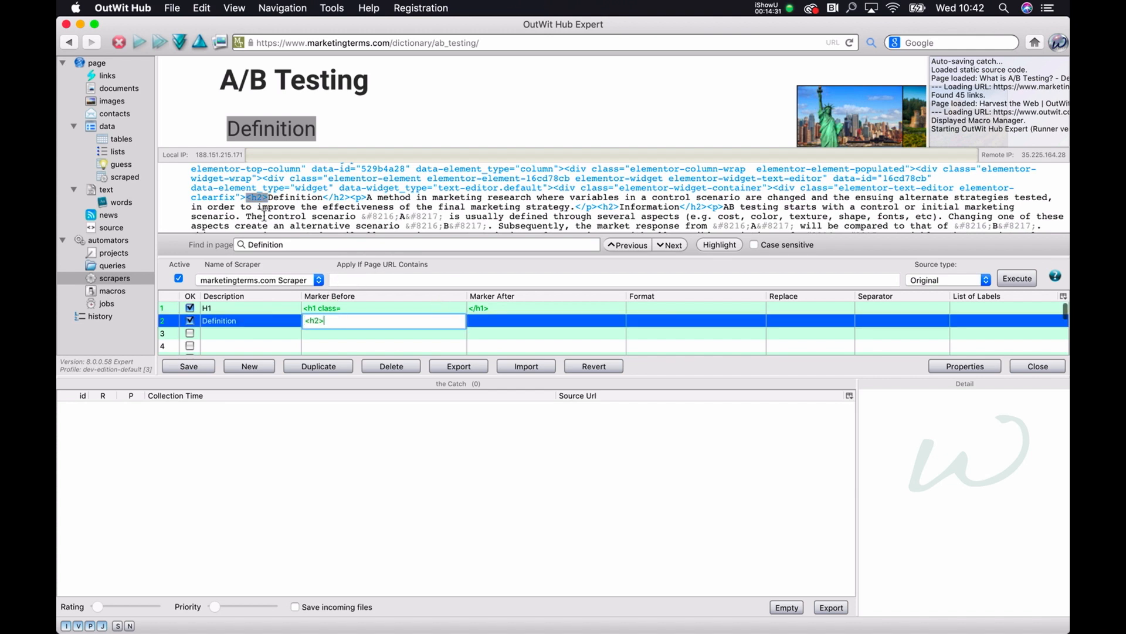
Step: Copy the closing tag after "Definition" in the source and set the second row's Marker After to </h2>
{"action": "left_click_drag", "start_coordinate": [323, 197], "coordinate": [347, 197]}
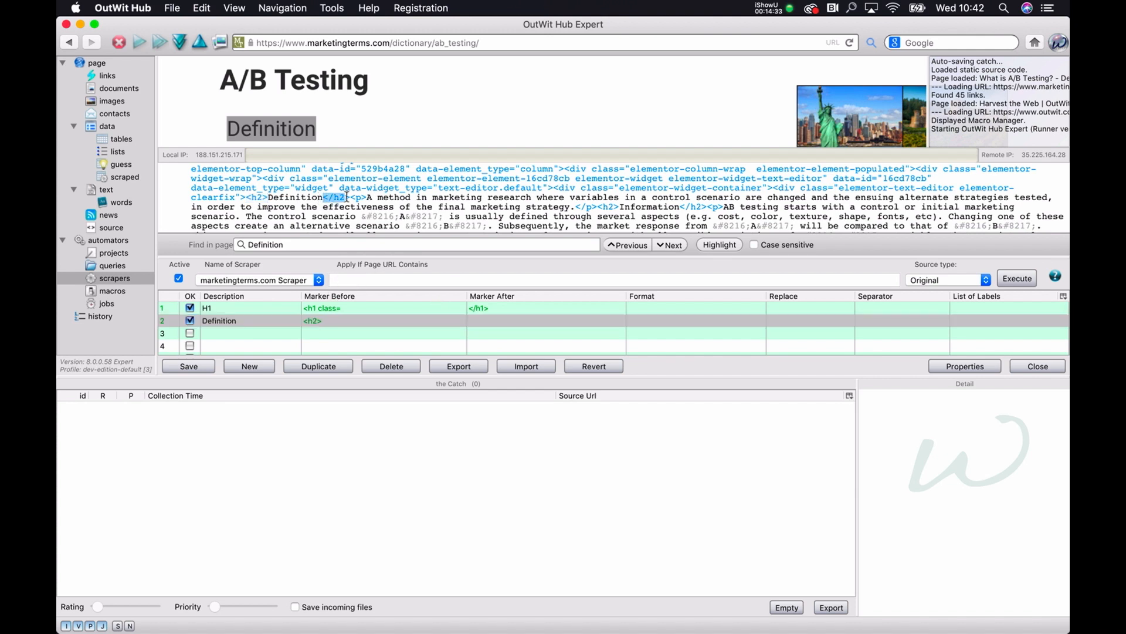
{"action": "double_click", "coordinate": [485, 322]}
{"action": "type", "text": "</h2>"}
Step: Copy the tags between "Definition" and its paragraph, and set the third row's Marker Before to </h2><p>
{"action": "left_click", "coordinate": [323, 197]}
{"action": "left_click_drag", "start_coordinate": [324, 197], "coordinate": [368, 197]}
{"action": "key", "text": "super+c"}
{"action": "double_click", "coordinate": [312, 336]}
{"action": "key", "text": "super+v"}
Step: Set the third scraper row's description to Definition Text
{"action": "left_click", "coordinate": [267, 338]}
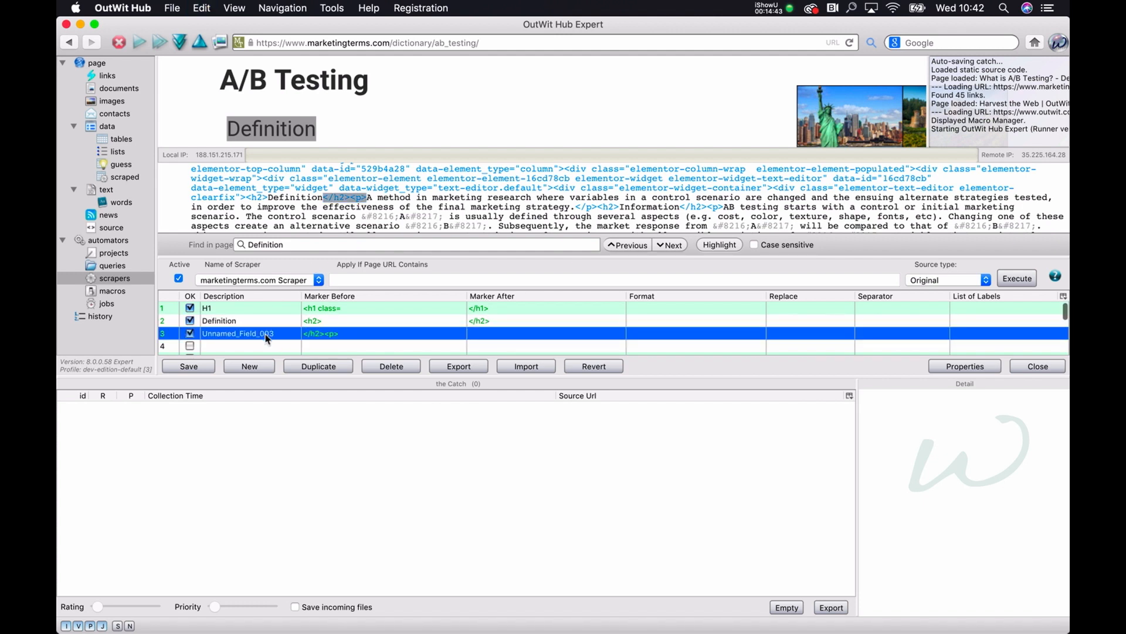
{"action": "left_click", "coordinate": [266, 334]}
{"action": "type", "text": "Definition Text"}
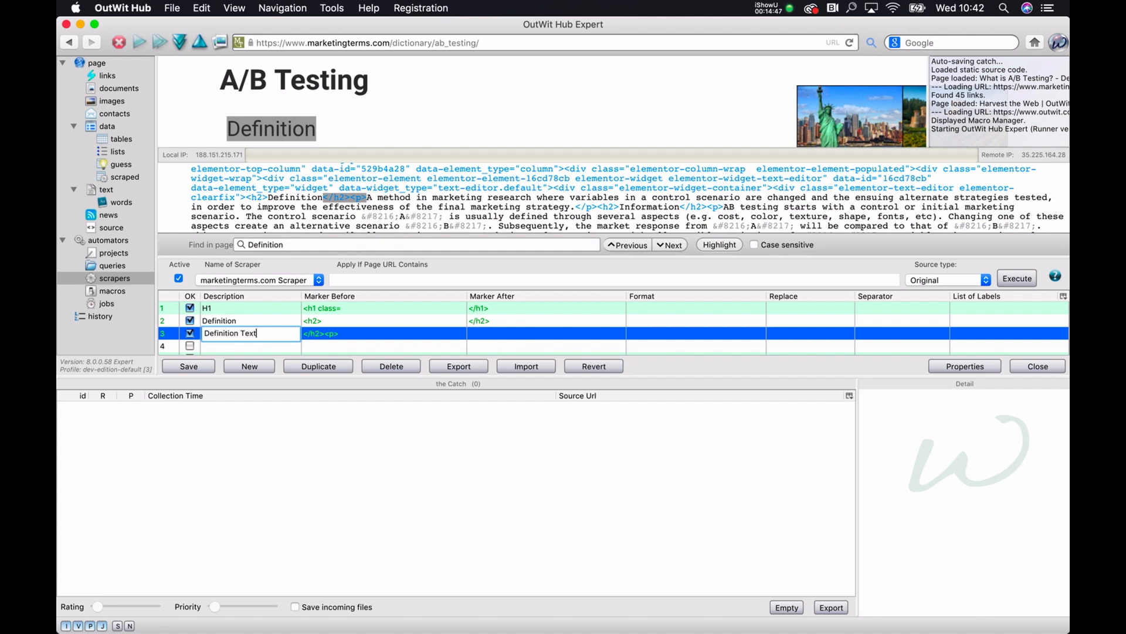
Step: Set the third row's Marker After to </p>, the tag that closes the definition paragraph
{"action": "left_click", "coordinate": [498, 339]}
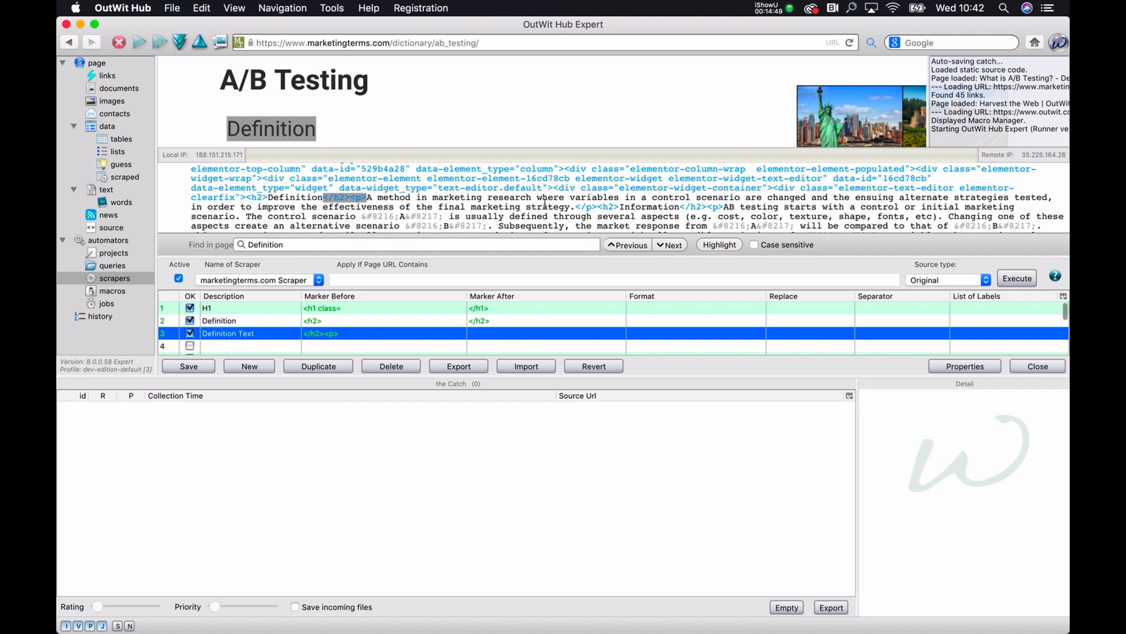
{"action": "type", "text": "</p>"}
{"action": "left_click", "coordinate": [518, 323]}
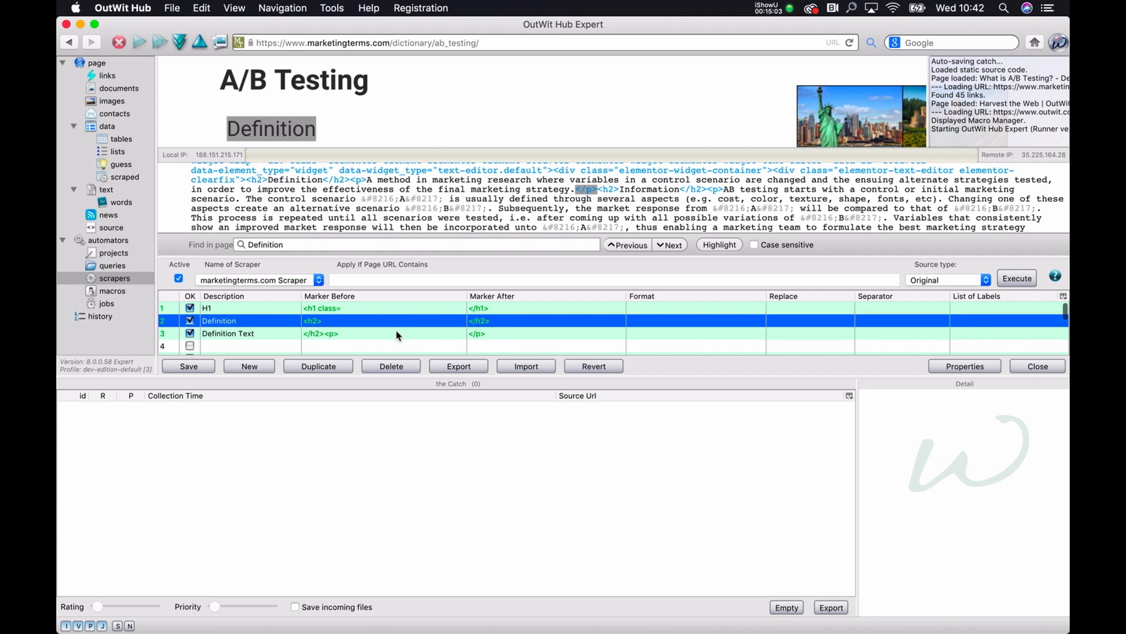
Step: Change the second scraper row's description to Text
{"action": "double_click", "coordinate": [229, 322]}
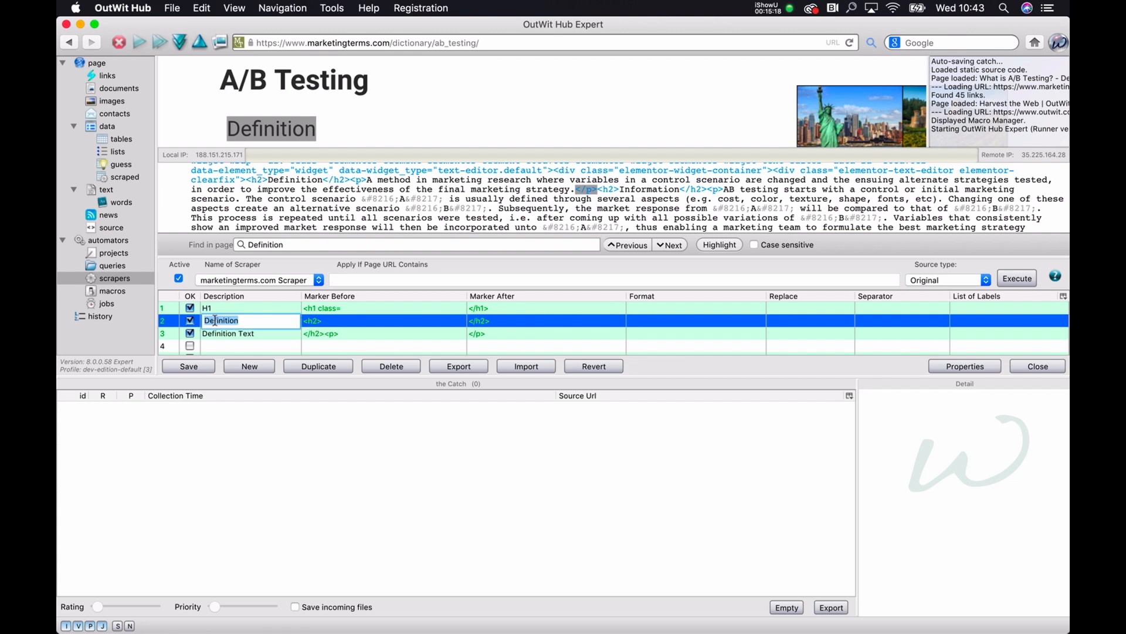
{"action": "type", "text": "C"}
{"action": "type", "text": "Text"}
Step: Rename the third scraper row's description to Explanation and the second row's to Headline
{"action": "double_click", "coordinate": [214, 333]}
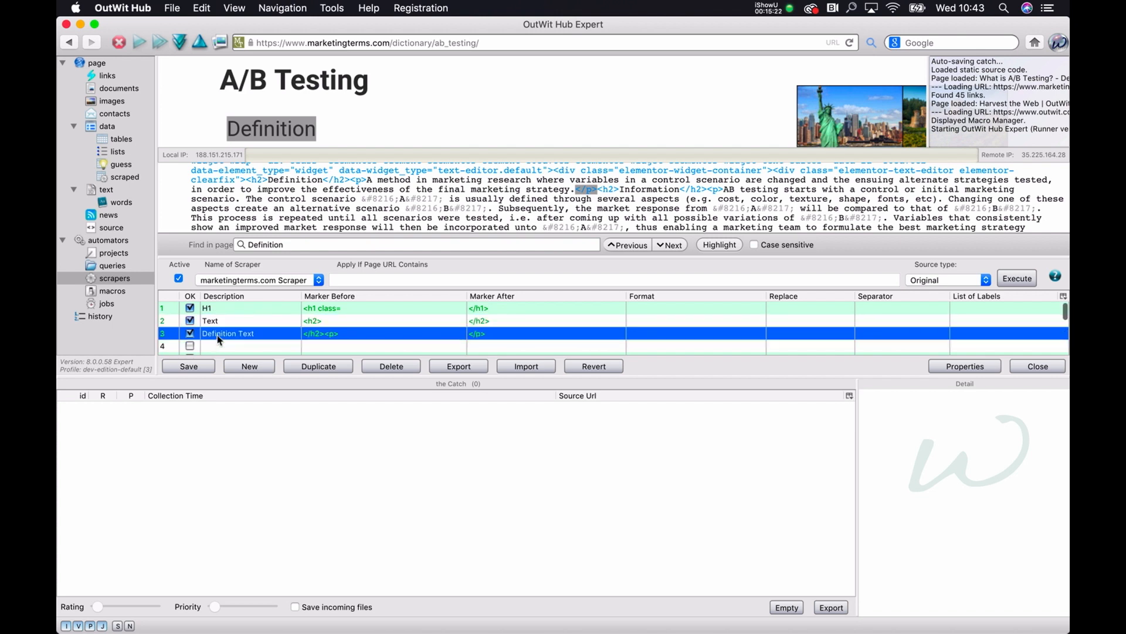
{"action": "type", "text": "Te"}
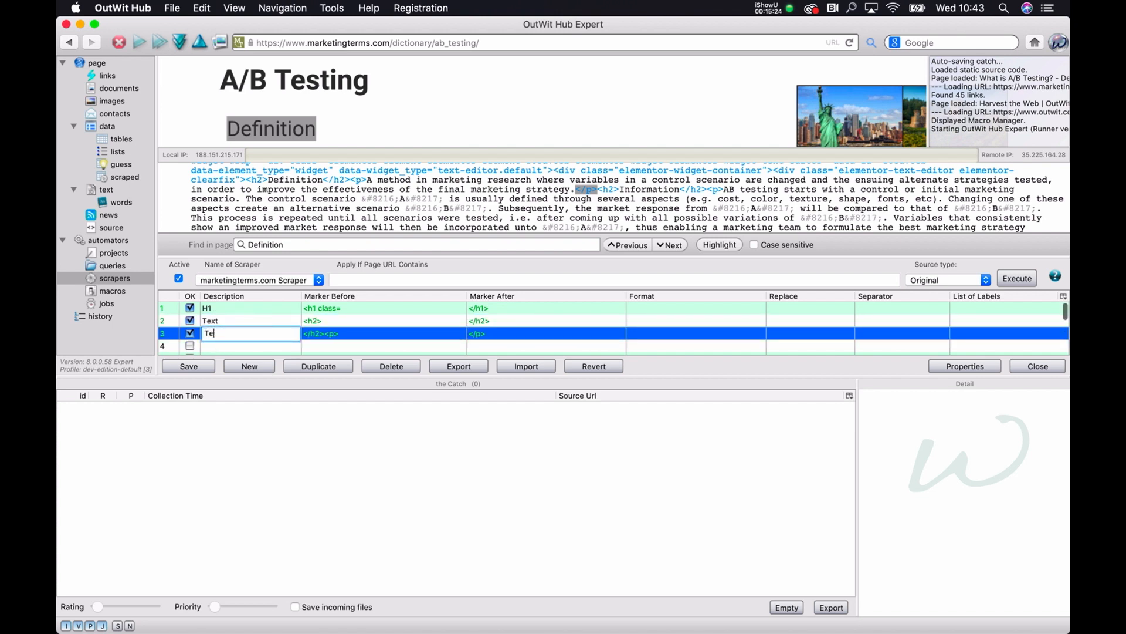
{"action": "type", "text": "expla"}
{"action": "double_click", "coordinate": [249, 321]}
{"action": "type", "text": "Headline"}
{"action": "key", "text": "Return"}
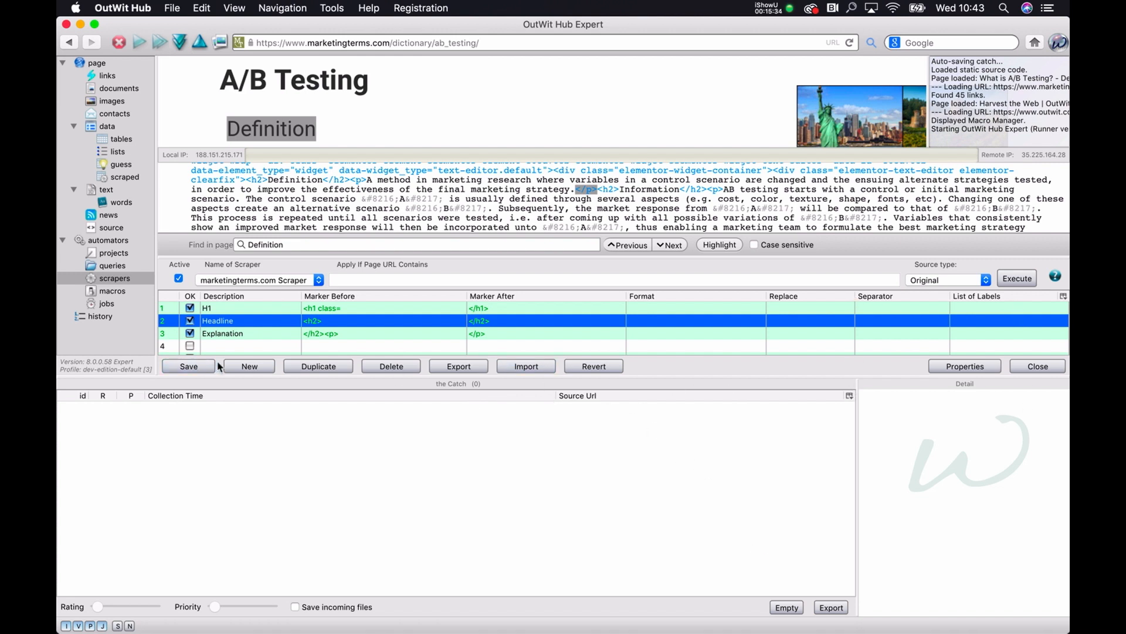
Step: Save the scraper, execute it on the A/B Testing page and look through the scraped columns
{"action": "left_click", "coordinate": [197, 367]}
{"action": "left_click", "coordinate": [1018, 278]}
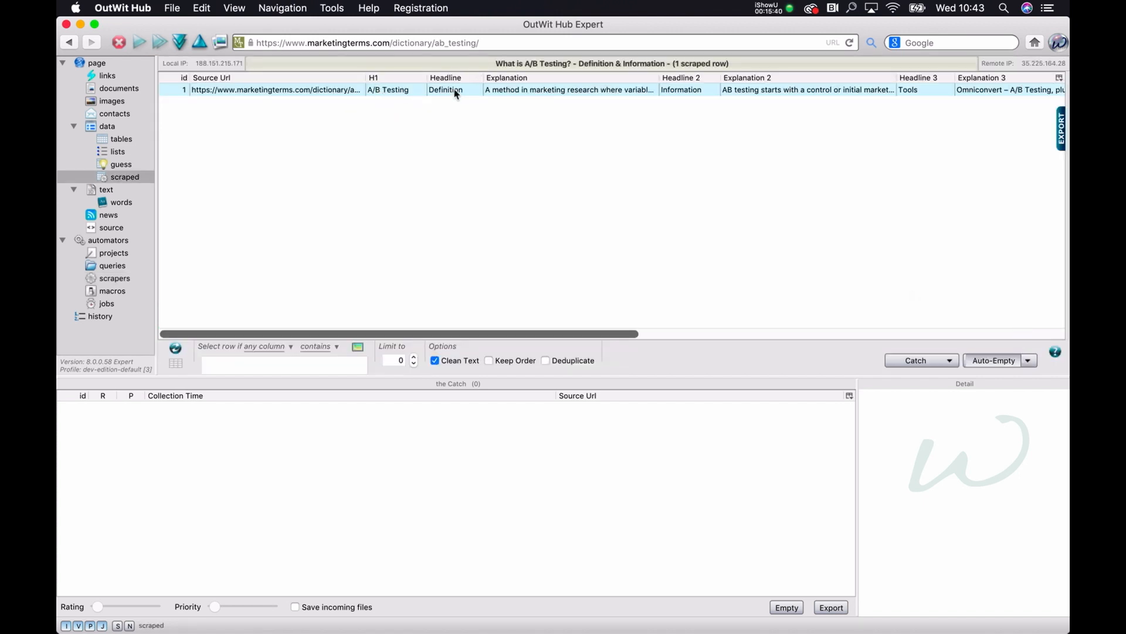
{"action": "scroll", "coordinate": [659, 93], "scroll_direction": "right", "scroll_amount": 10}
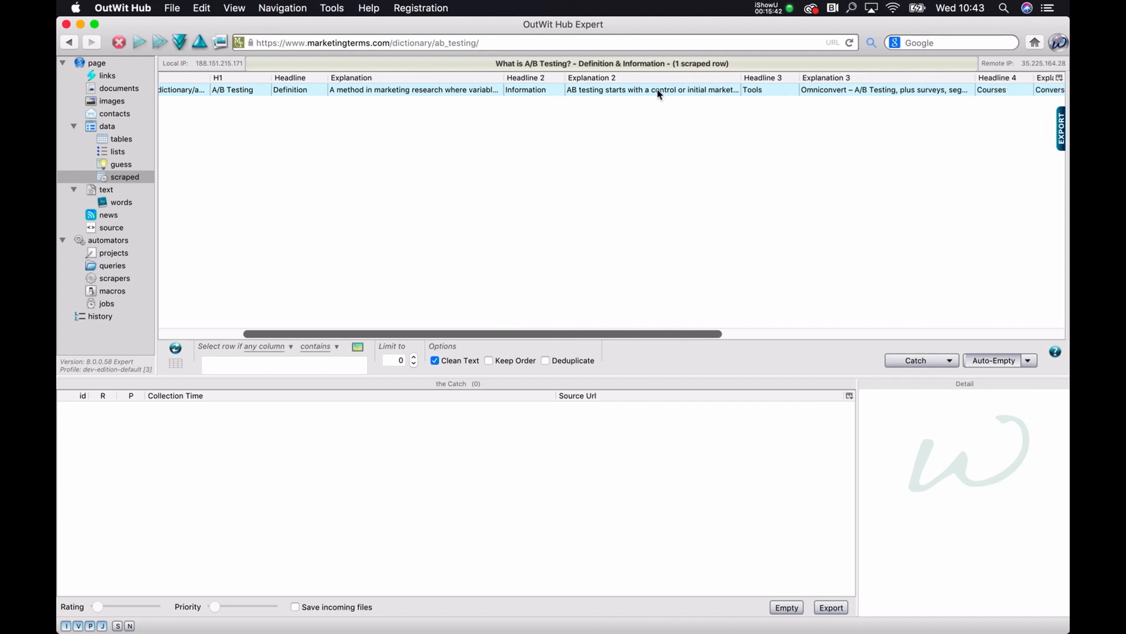
{"action": "scroll", "coordinate": [659, 94], "scroll_direction": "right", "scroll_amount": 10}
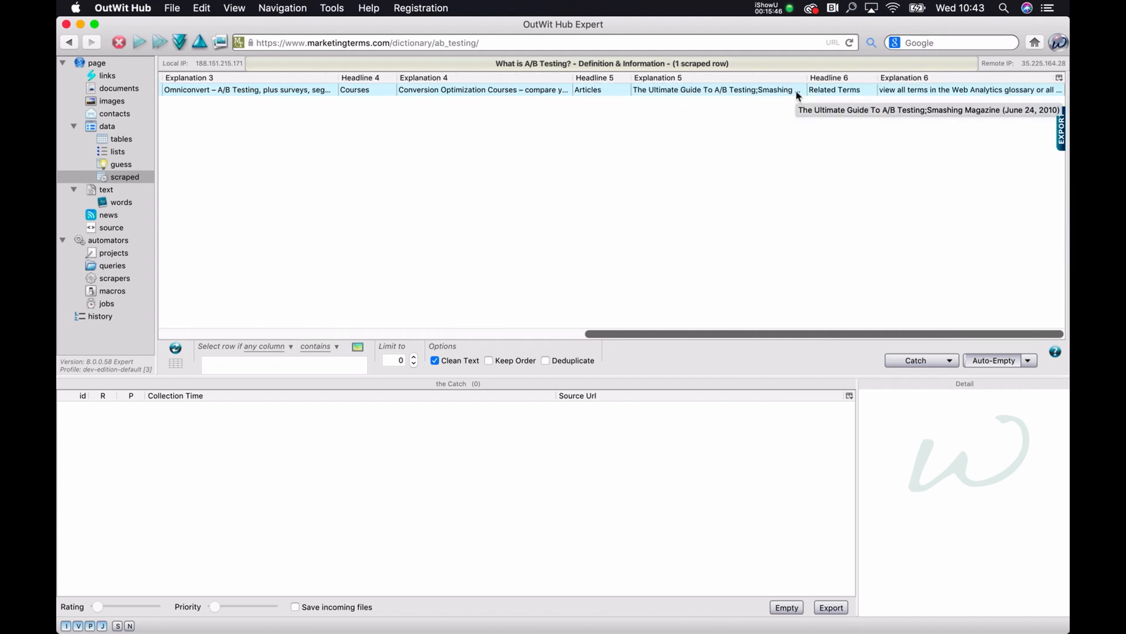
{"action": "scroll", "coordinate": [796, 94], "scroll_direction": "left", "scroll_amount": 15}
Step: Compare the sections of the A/B Testing page in Chrome with the scraped Headline and Explanation columns in OutWit Hub
{"action": "key", "text": "ctrl+Up"}
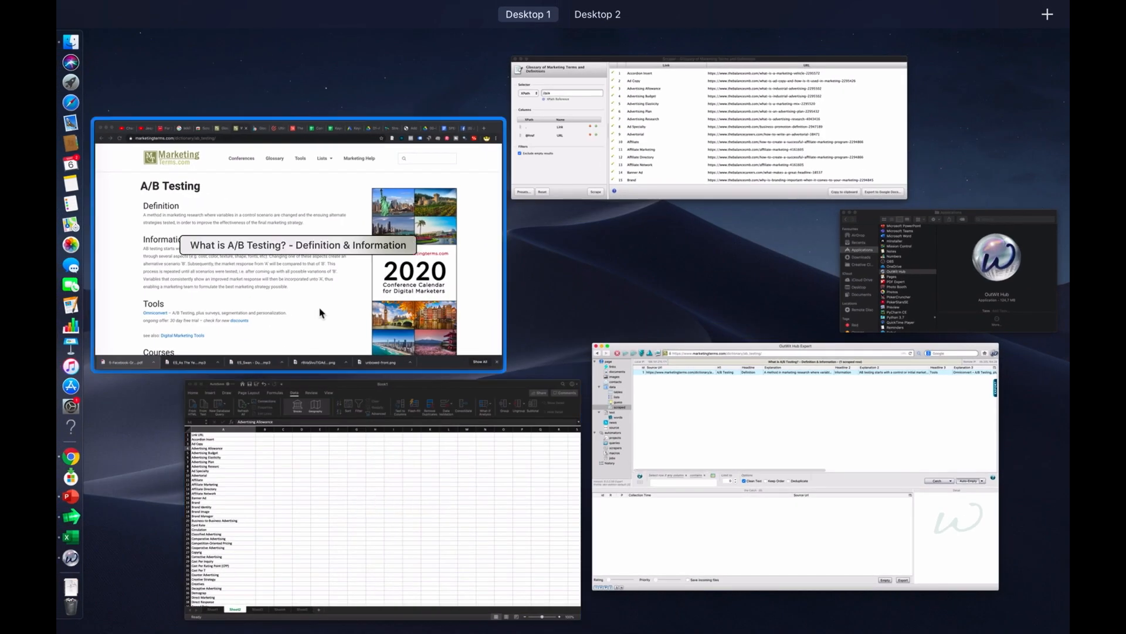
{"action": "left_click", "coordinate": [320, 312]}
{"action": "scroll", "coordinate": [292, 255], "scroll_direction": "down", "scroll_amount": 10}
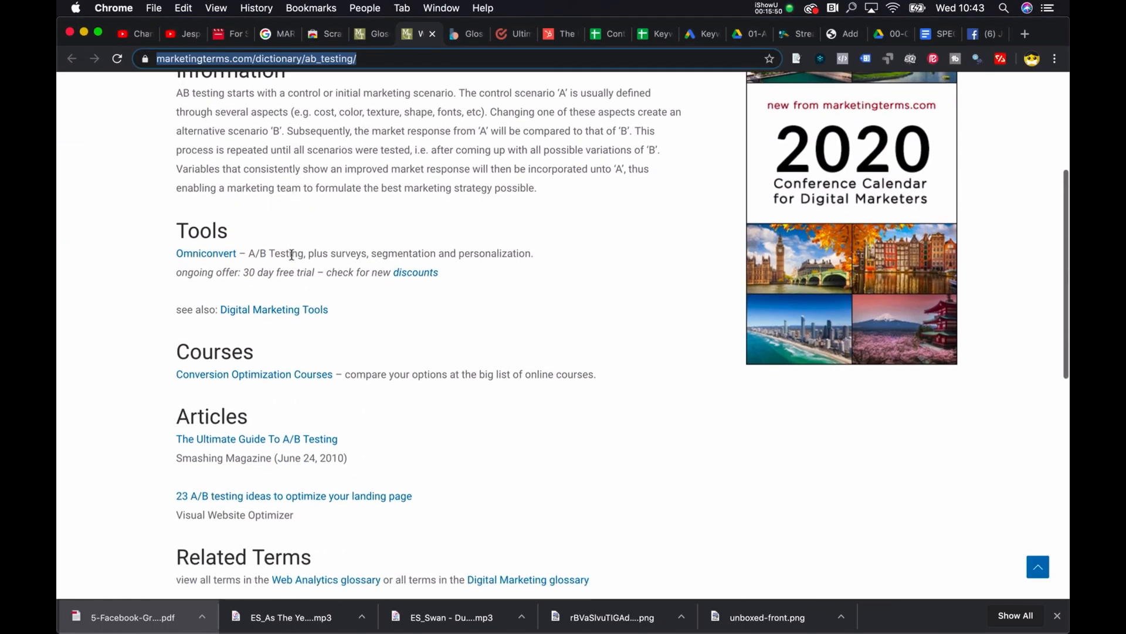
{"action": "key", "text": "ctrl+Up"}
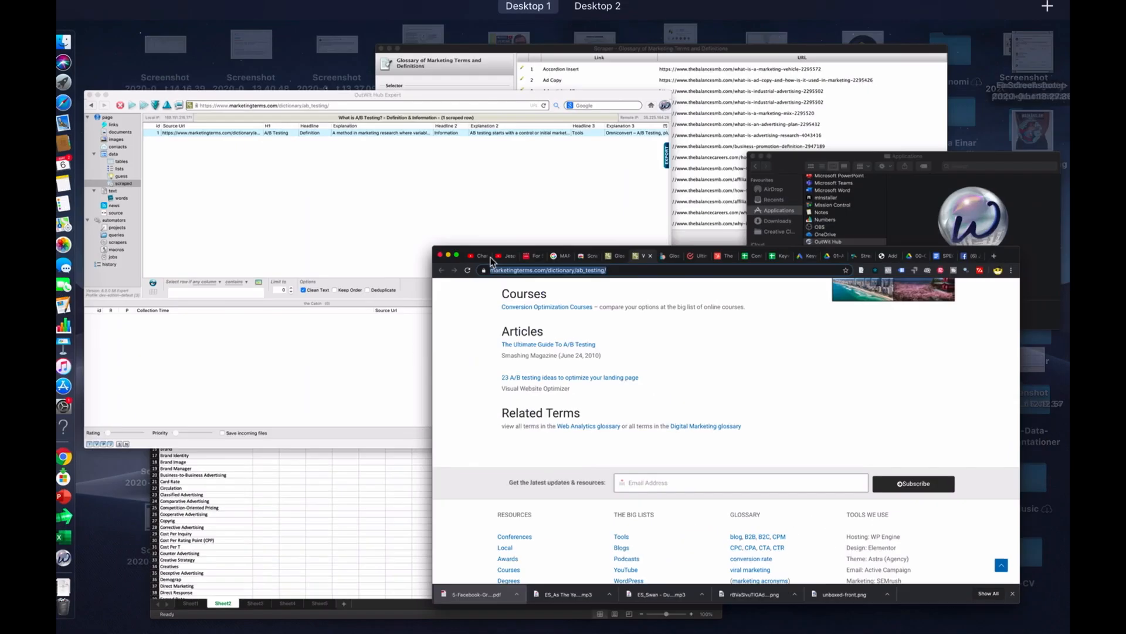
{"action": "left_click", "coordinate": [314, 253]}
{"action": "scroll", "coordinate": [748, 154], "scroll_direction": "right", "scroll_amount": 5}
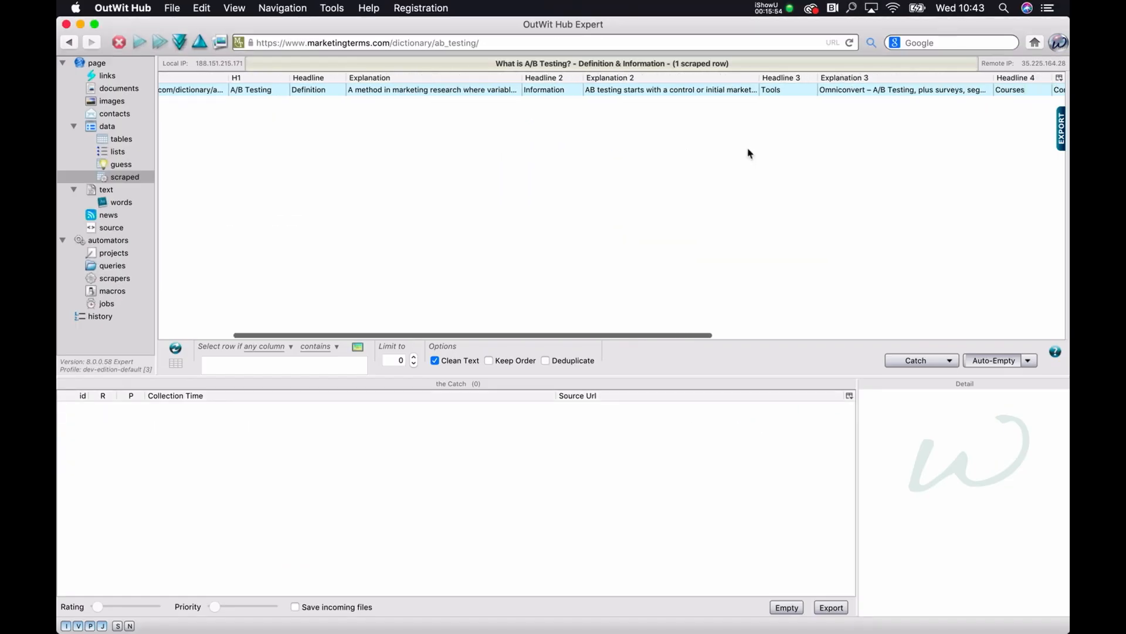
{"action": "scroll", "coordinate": [748, 153], "scroll_direction": "right", "scroll_amount": 6}
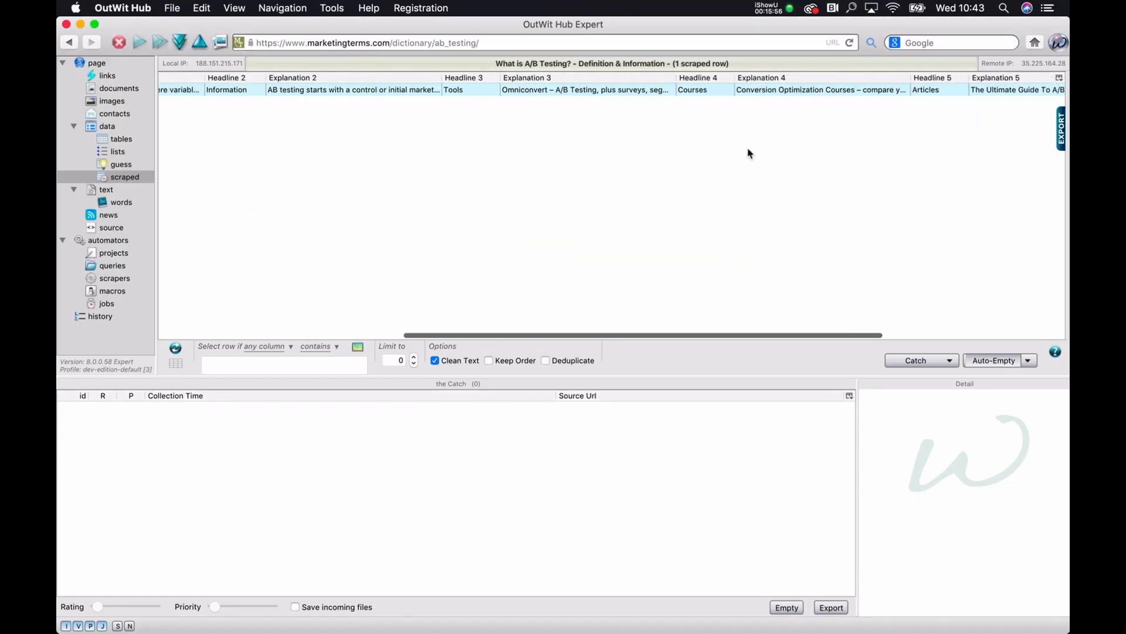
{"action": "scroll", "coordinate": [748, 154], "scroll_direction": "left", "scroll_amount": 10}
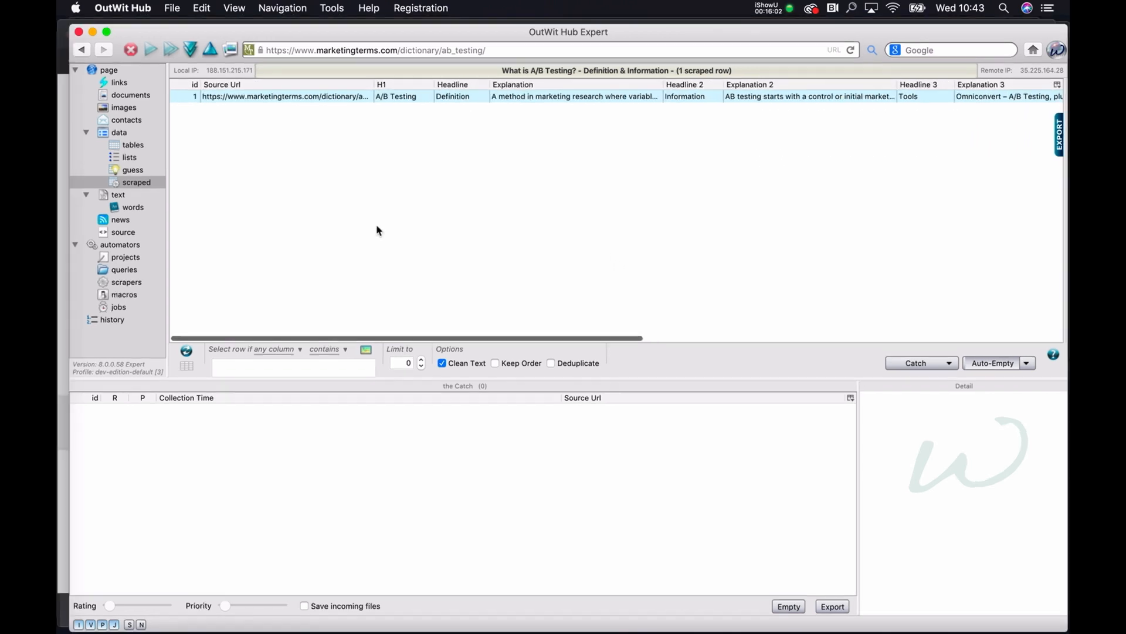
Step: Recheck the A/B Testing page in Chrome, and return to OutWit Hub's scraper editor to review the page against the markers
{"action": "key", "text": "ctrl+Up"}
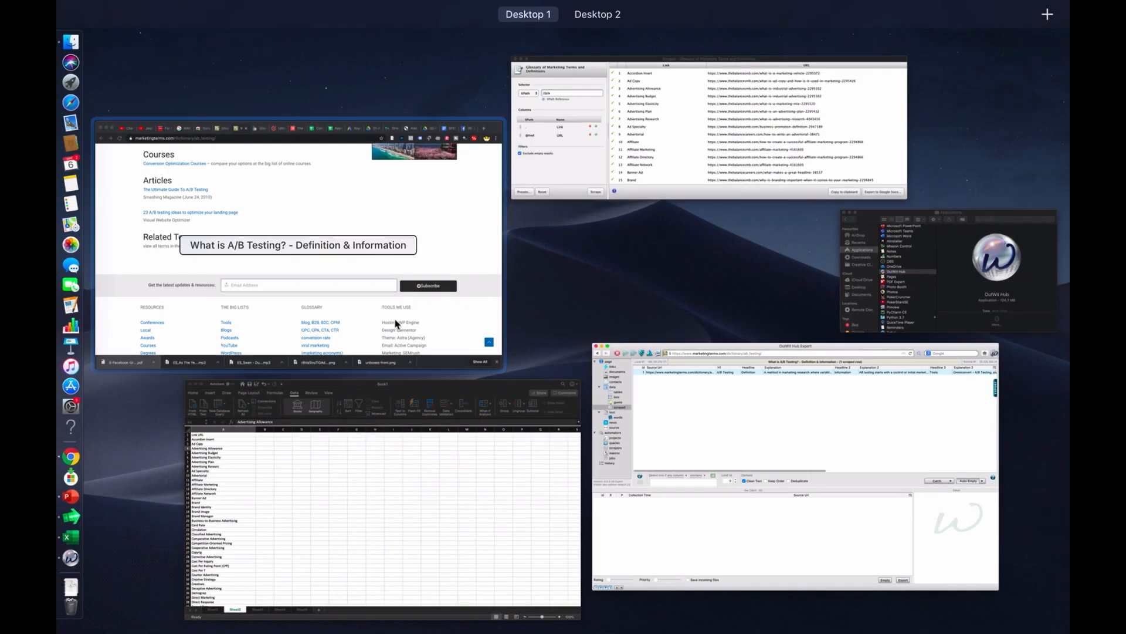
{"action": "left_click", "coordinate": [423, 241]}
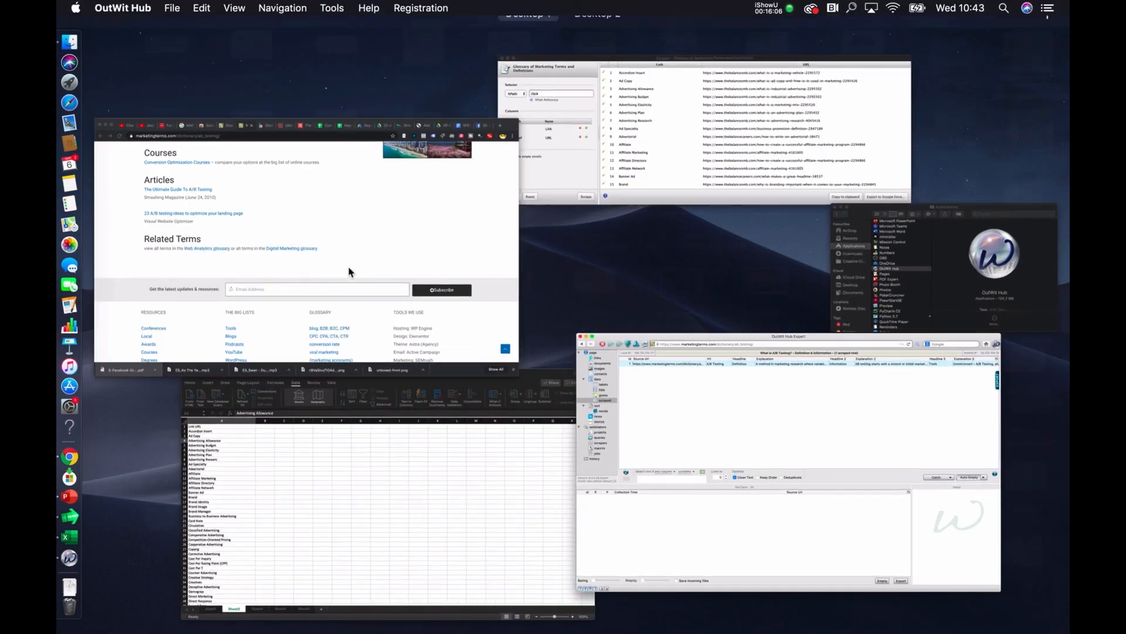
{"action": "scroll", "coordinate": [424, 240], "scroll_direction": "up", "scroll_amount": 5}
{"action": "key", "text": "ctrl+Up"}
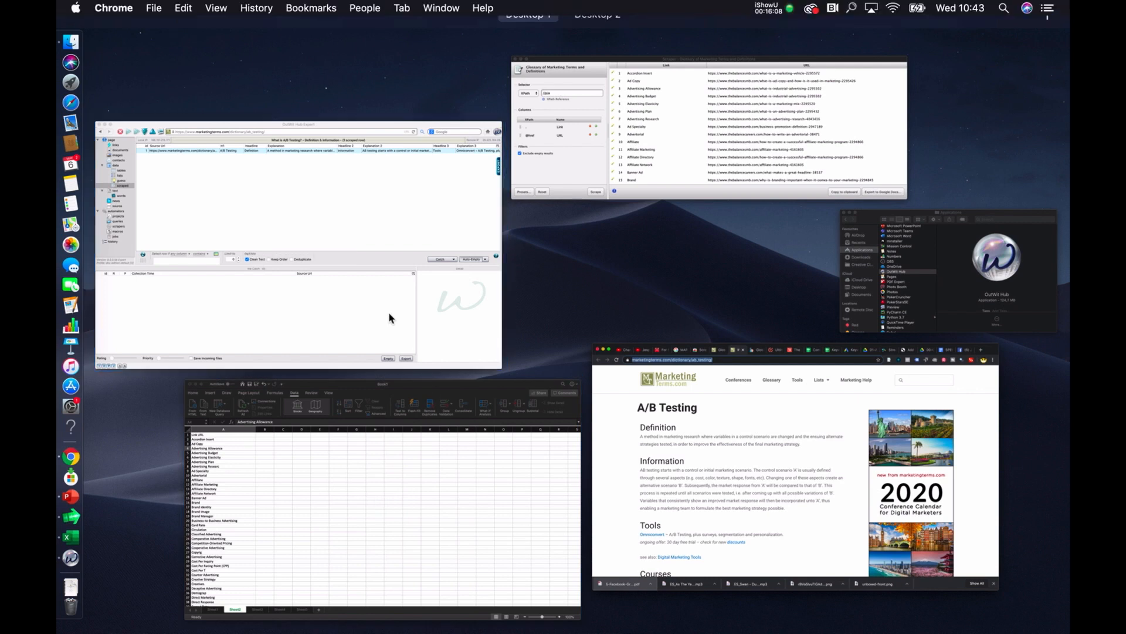
{"action": "left_click", "coordinate": [390, 312]}
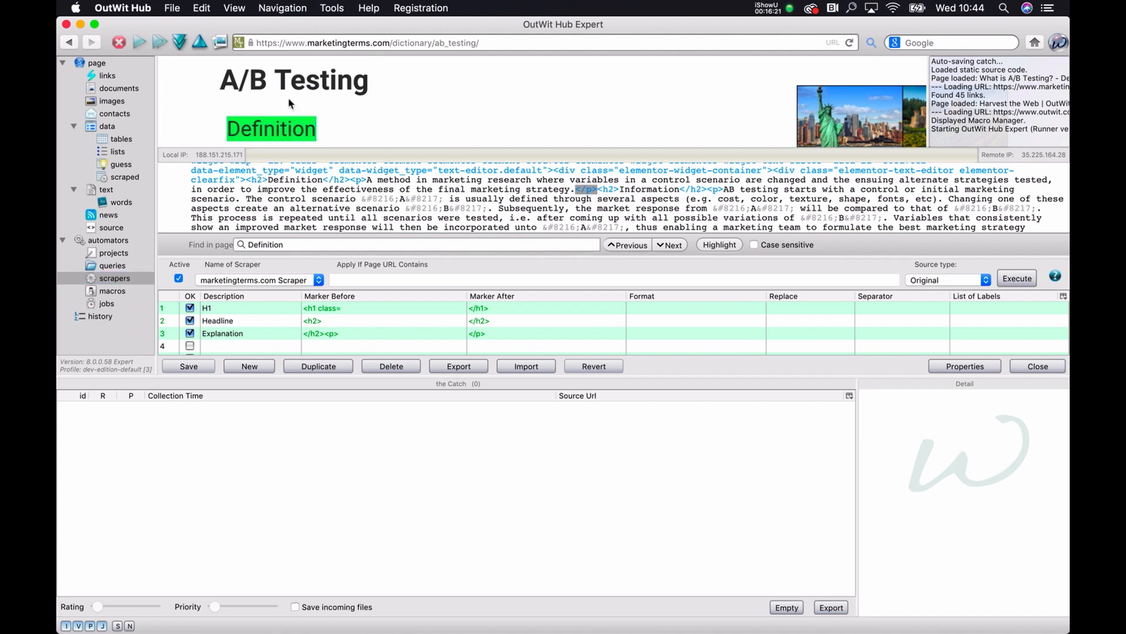
{"action": "scroll", "coordinate": [286, 111], "scroll_direction": "down", "scroll_amount": 5}
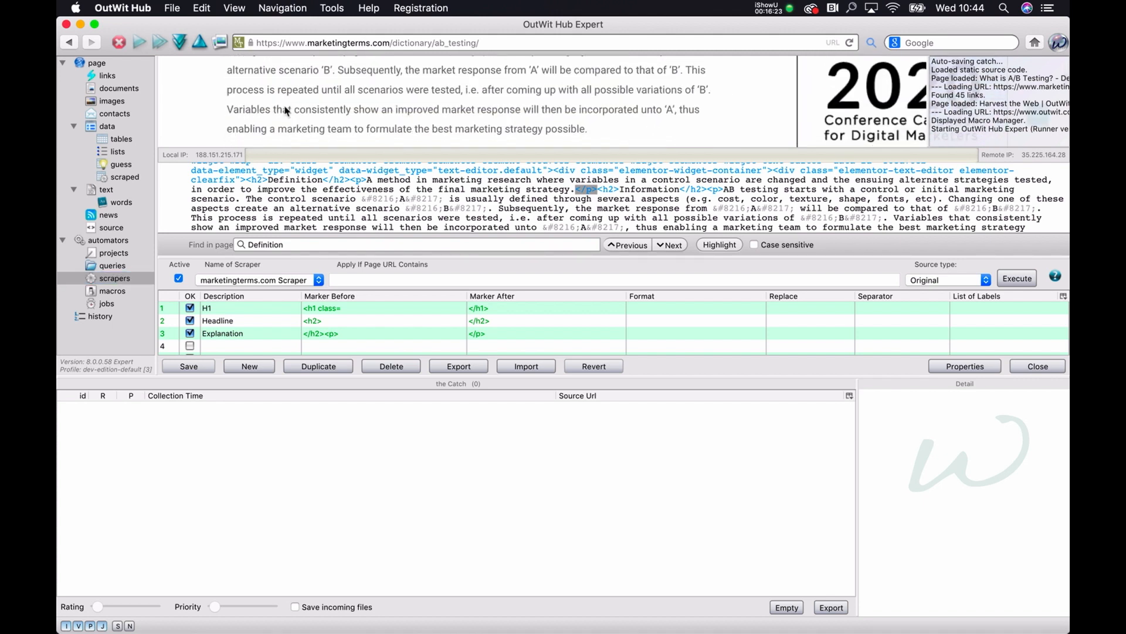
{"action": "scroll", "coordinate": [286, 111], "scroll_direction": "up", "scroll_amount": 5}
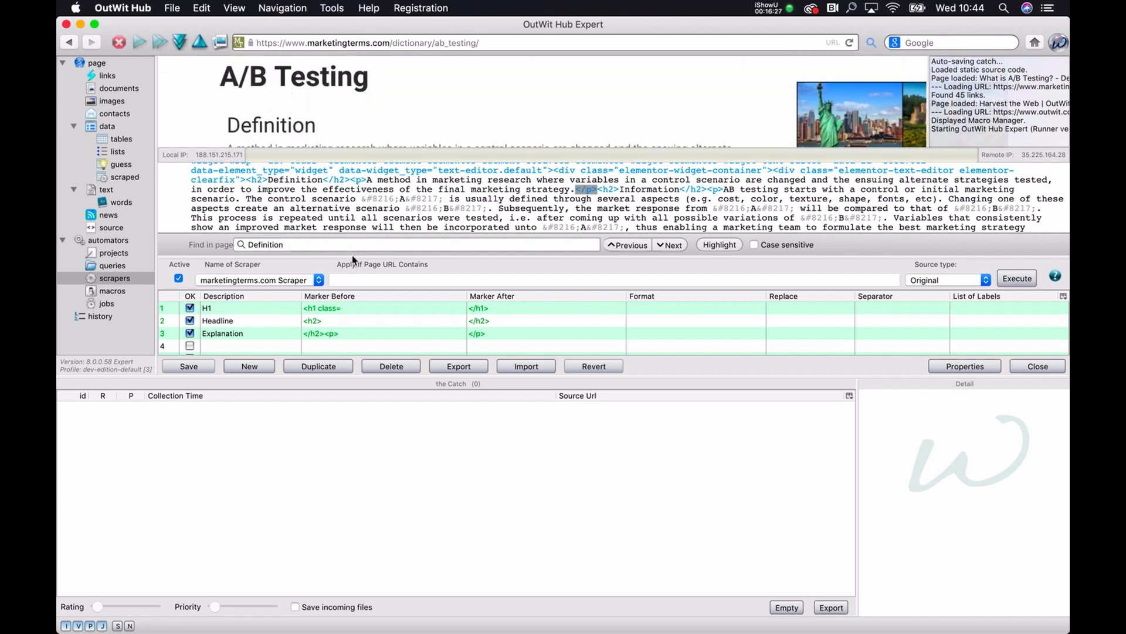
{"action": "left_click_drag", "start_coordinate": [352, 257], "coordinate": [353, 285]}
Step: Switch to Chrome, open the "above the fold" term from the glossary, examine its page structure and close it
{"action": "key", "text": "ctrl+Up"}
{"action": "left_click", "coordinate": [311, 215]}
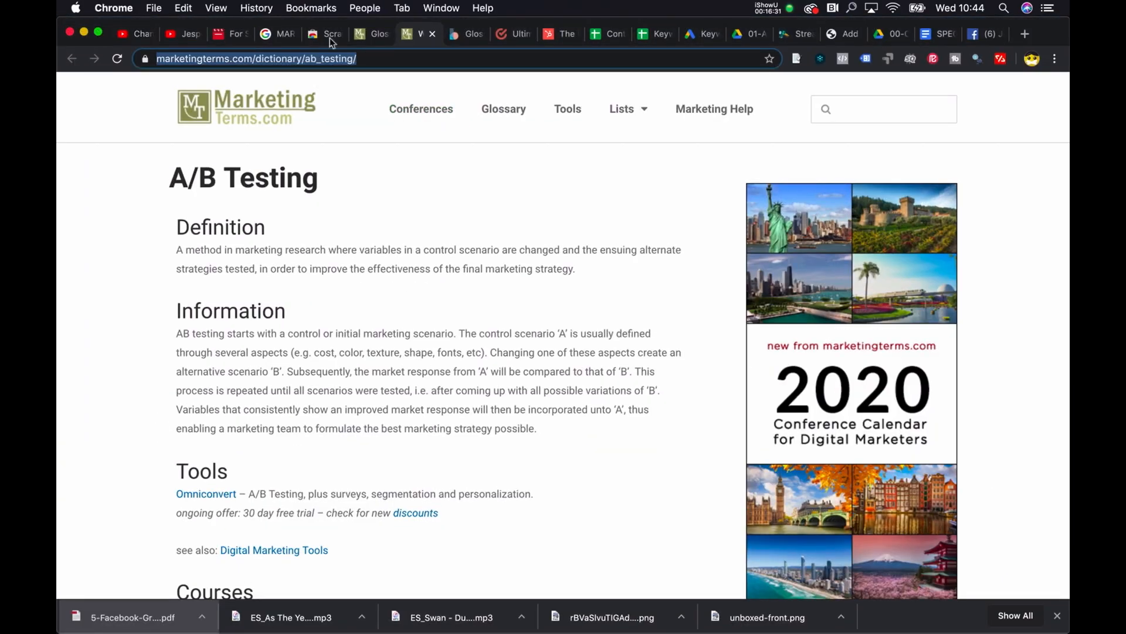
{"action": "left_click", "coordinate": [386, 33]}
{"action": "scroll", "coordinate": [355, 264], "scroll_direction": "down", "scroll_amount": 5}
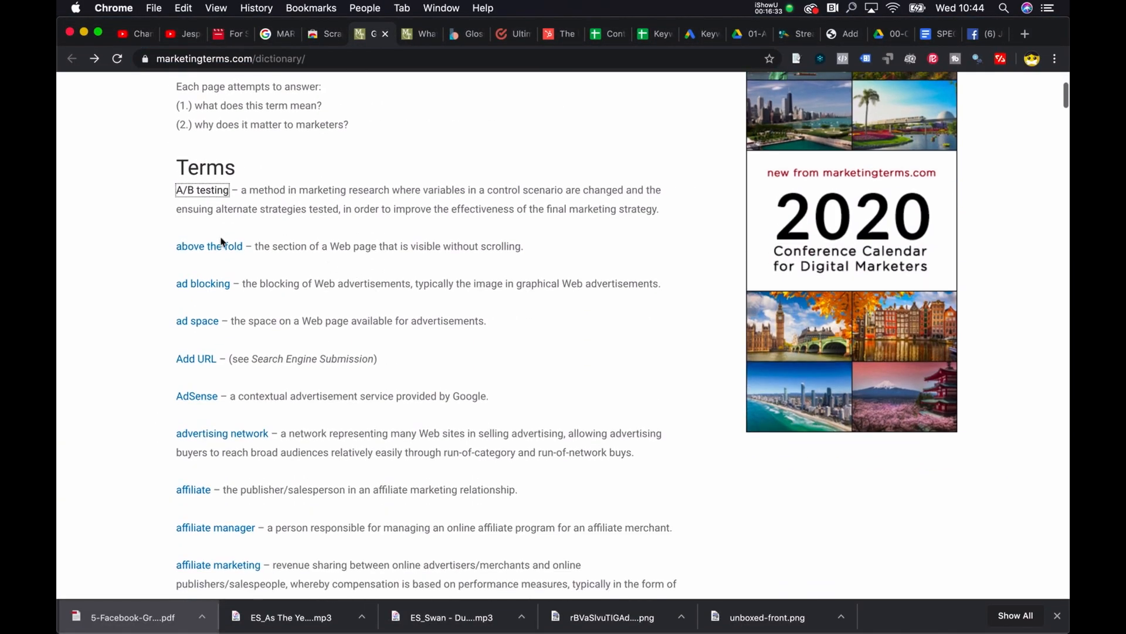
{"action": "left_click", "coordinate": [216, 247], "text": "super"}
{"action": "left_click", "coordinate": [453, 35]}
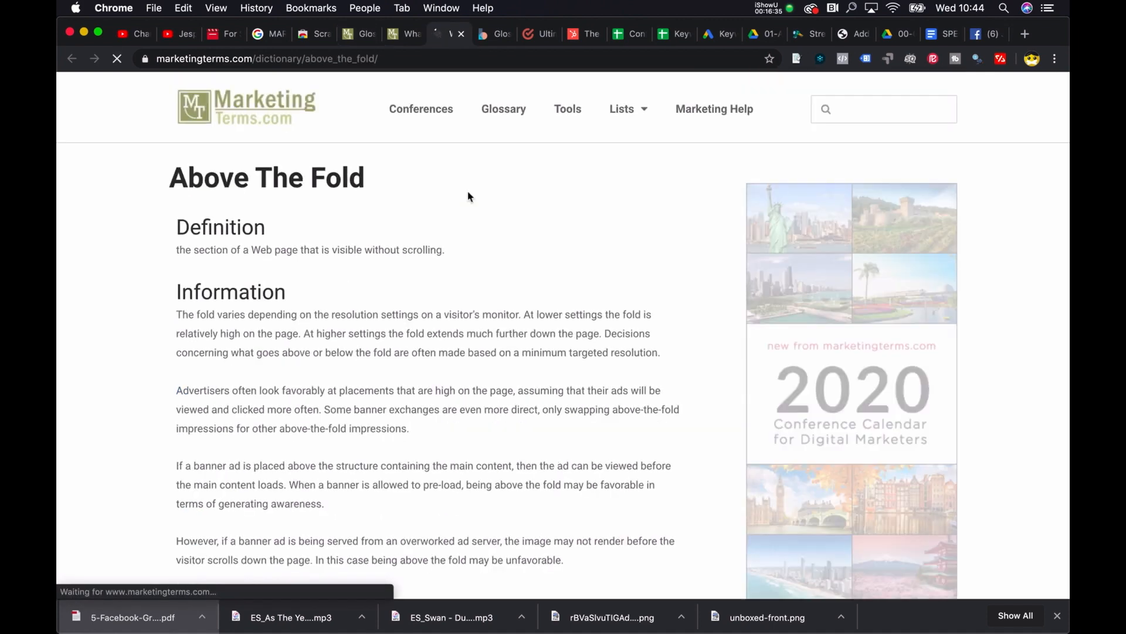
{"action": "scroll", "coordinate": [467, 193], "scroll_direction": "down", "scroll_amount": 7}
{"action": "scroll", "coordinate": [469, 196], "scroll_direction": "up", "scroll_amount": 4}
{"action": "scroll", "coordinate": [469, 196], "scroll_direction": "up", "scroll_amount": 3}
{"action": "scroll", "coordinate": [467, 196], "scroll_direction": "down", "scroll_amount": 15}
{"action": "key", "text": "super+w"}
Step: Copy the address of the marketingterms.com/dictionary/ glossary in Chrome and switch to OutWit Hub
{"action": "left_click", "coordinate": [356, 38]}
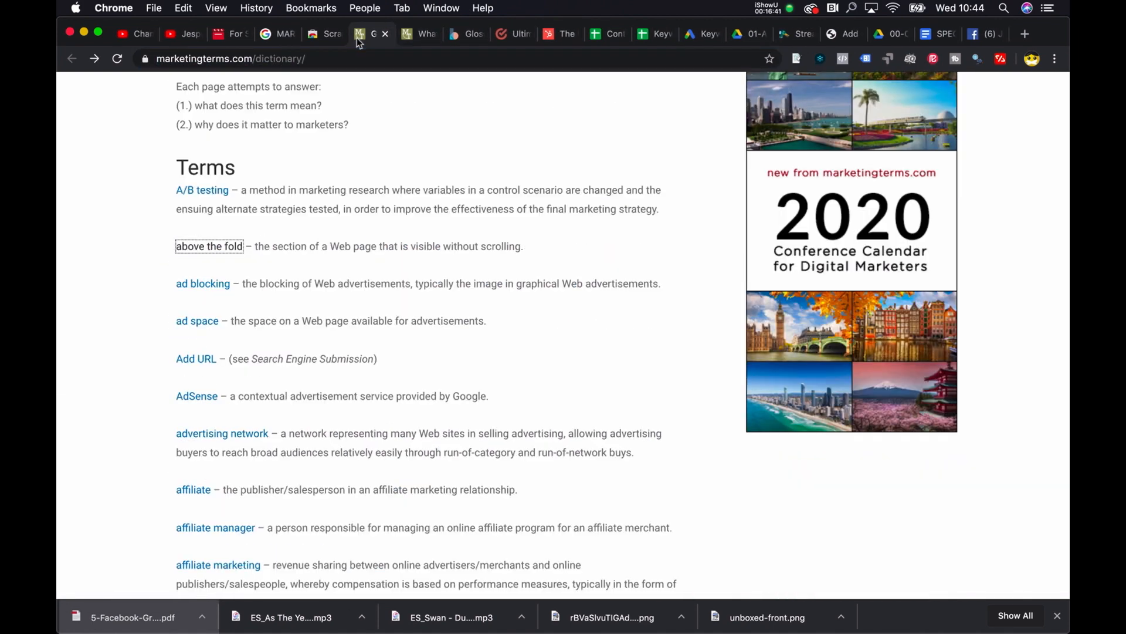
{"action": "left_click", "coordinate": [315, 58]}
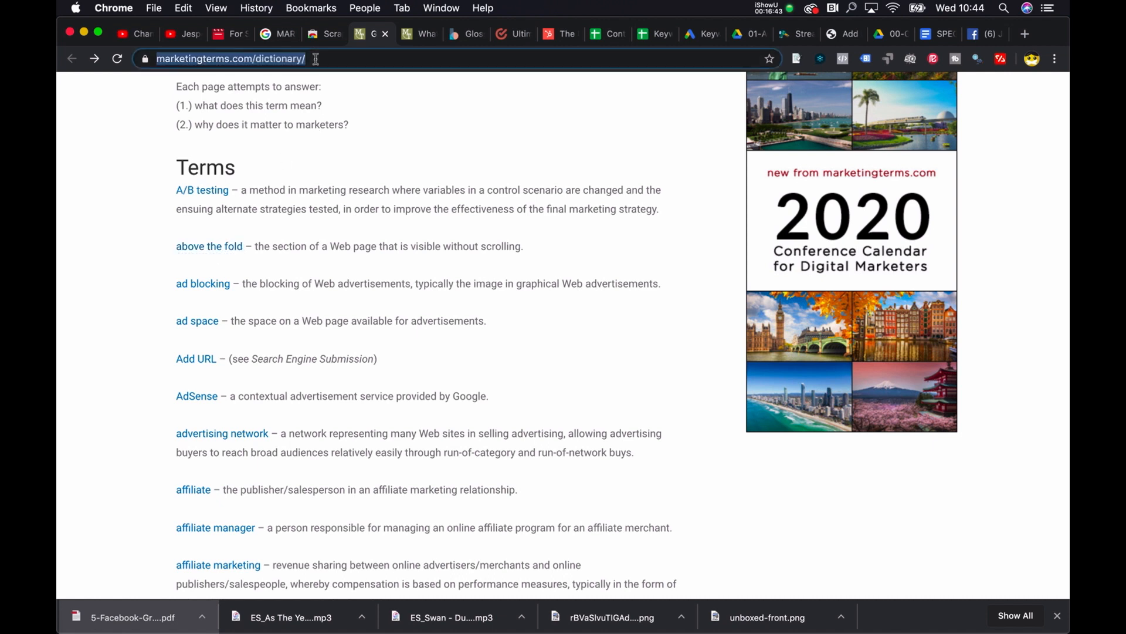
{"action": "key", "text": "ctrl+Up"}
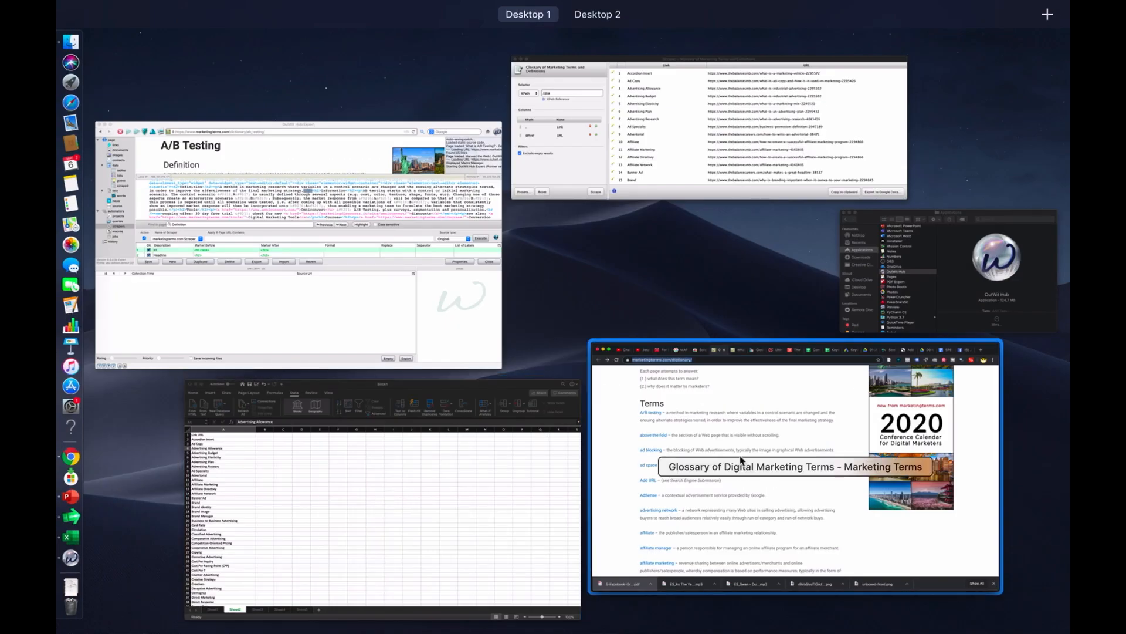
{"action": "left_click", "coordinate": [742, 460]}
{"action": "key", "text": "ctrl+Up"}
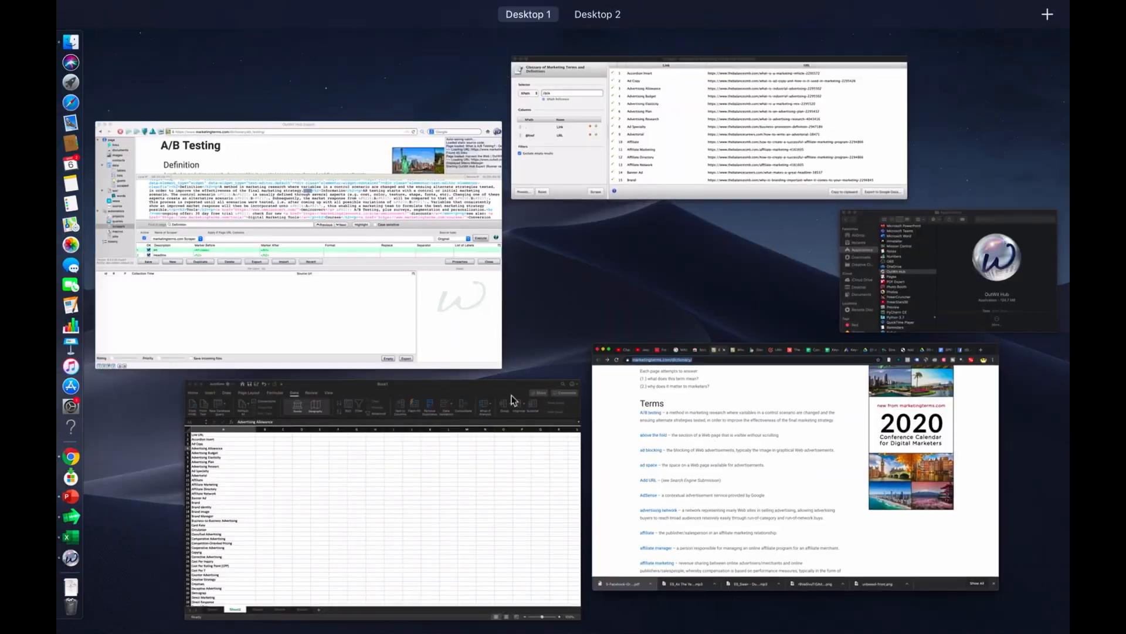
{"action": "left_click", "coordinate": [355, 253]}
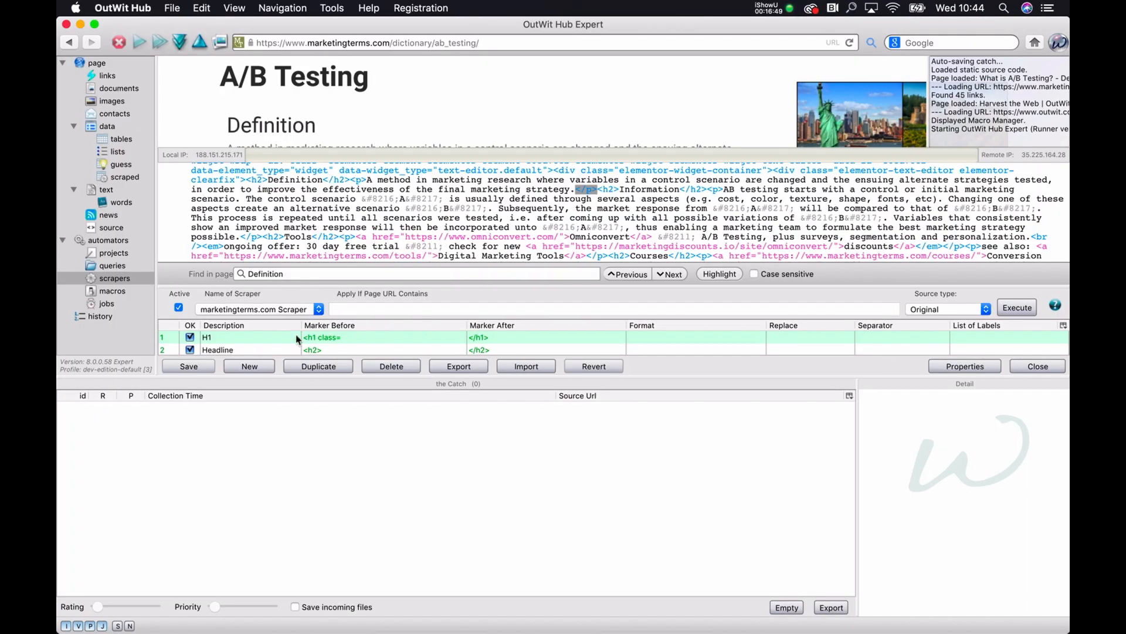
Step: Load the marketingterms.com/dictionary/ glossary page in OutWit Hub and list its links
{"action": "scroll", "coordinate": [349, 338], "scroll_direction": "down", "scroll_amount": 2}
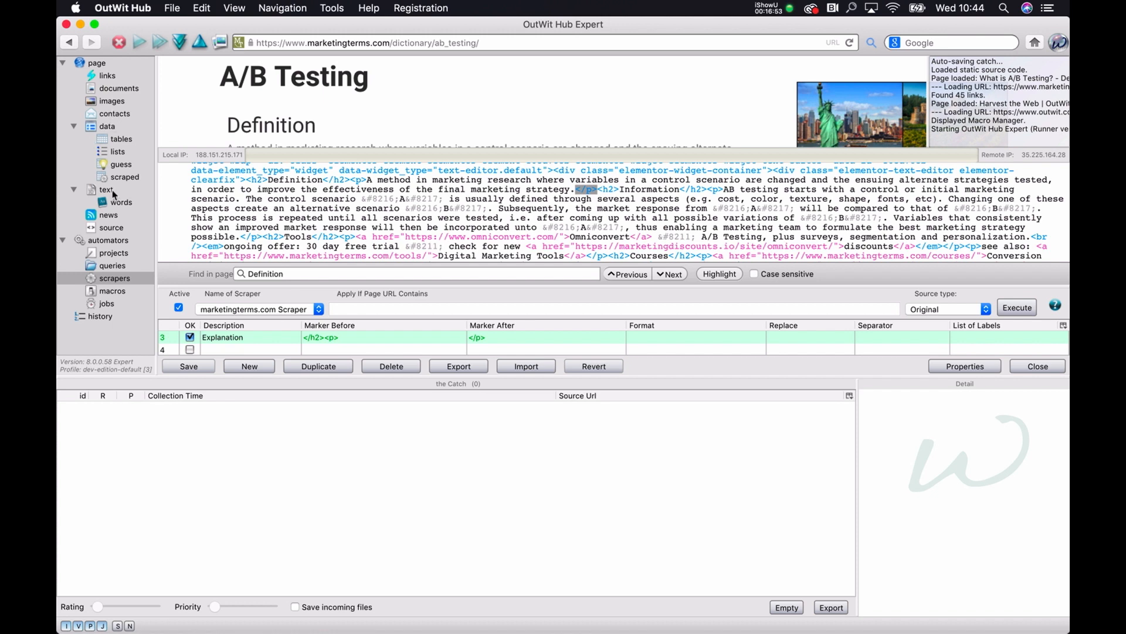
{"action": "left_click", "coordinate": [123, 178]}
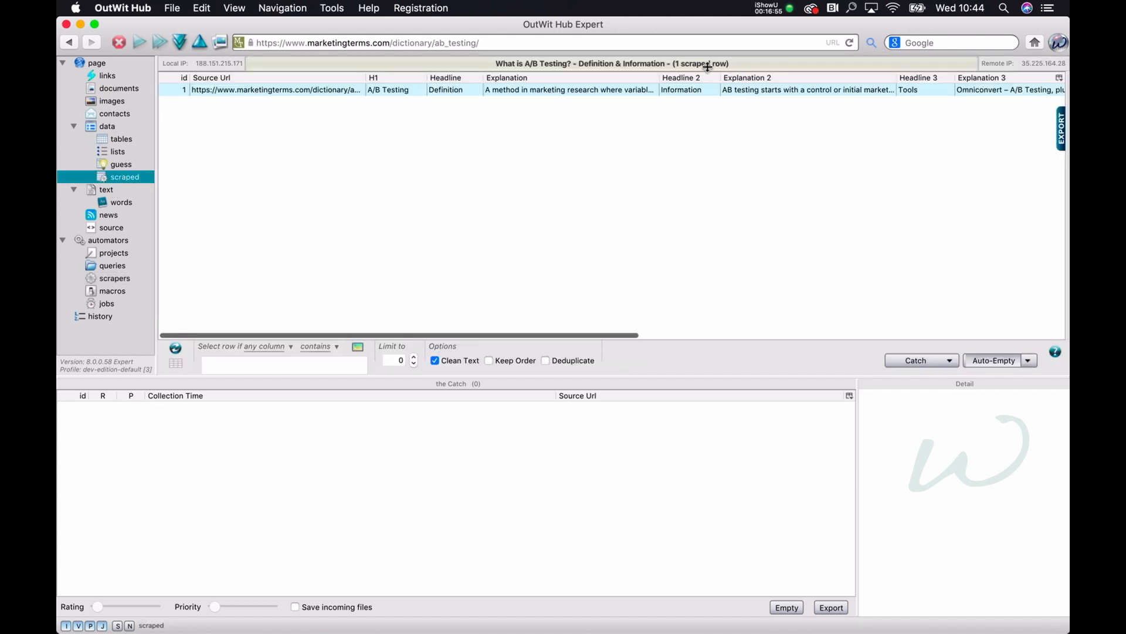
{"action": "left_click", "coordinate": [106, 79]}
{"action": "left_click", "coordinate": [305, 42]}
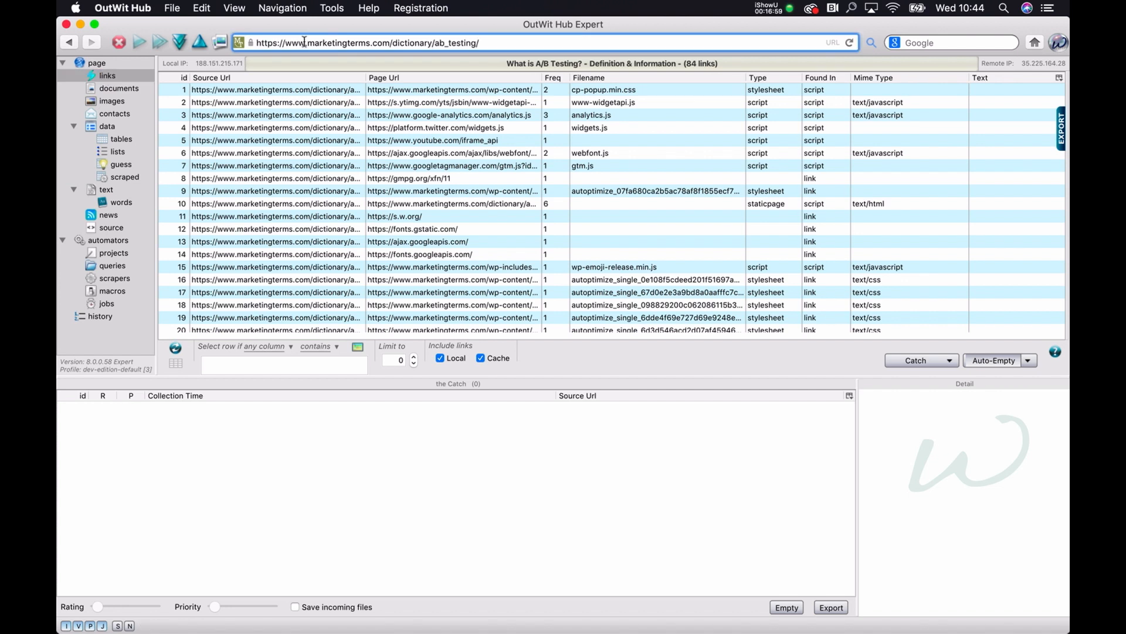
{"action": "type", "text": "https://www.marketingterms.com/dictionary/"}
{"action": "key", "text": "Return"}
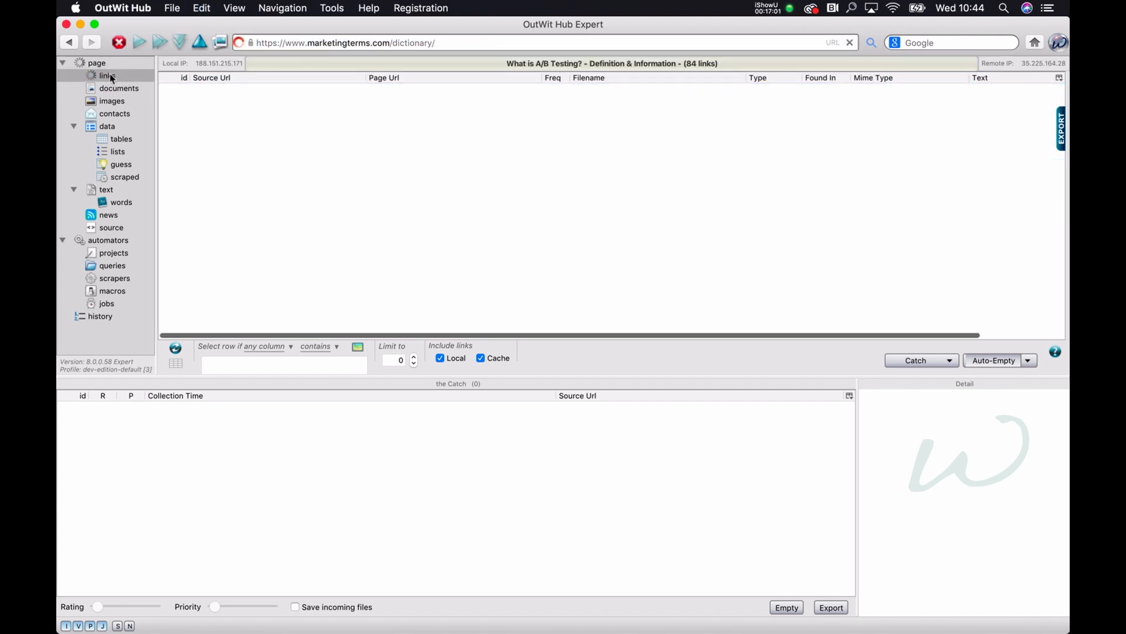
{"action": "left_click", "coordinate": [106, 66]}
{"action": "scroll", "coordinate": [448, 254], "scroll_direction": "down", "scroll_amount": 5}
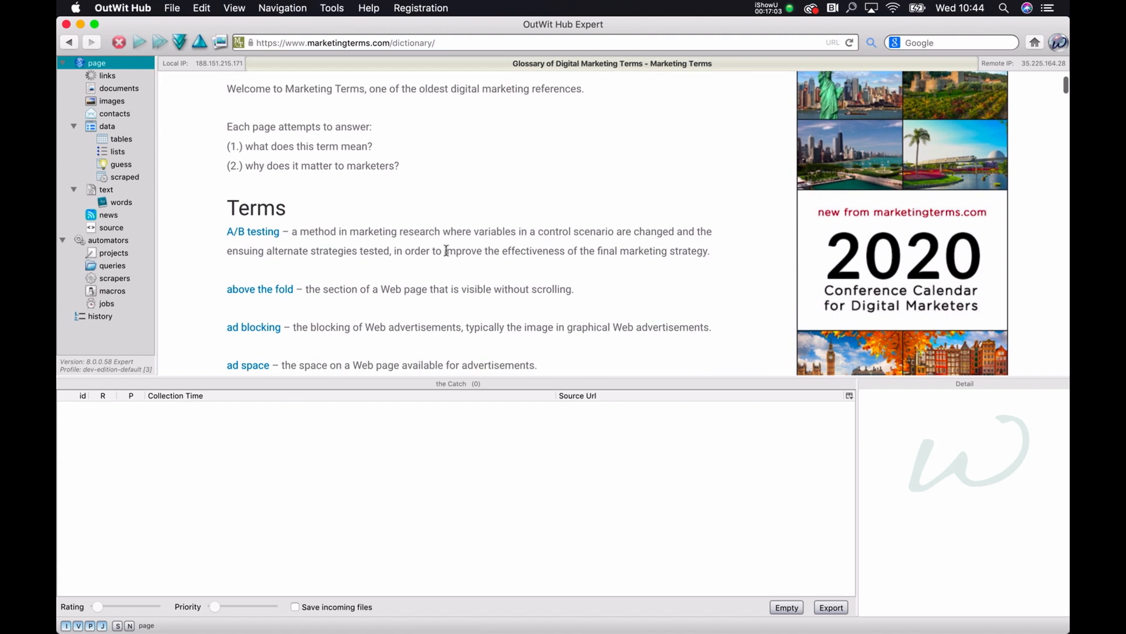
{"action": "scroll", "coordinate": [448, 254], "scroll_direction": "up", "scroll_amount": 1}
{"action": "left_click", "coordinate": [117, 77]}
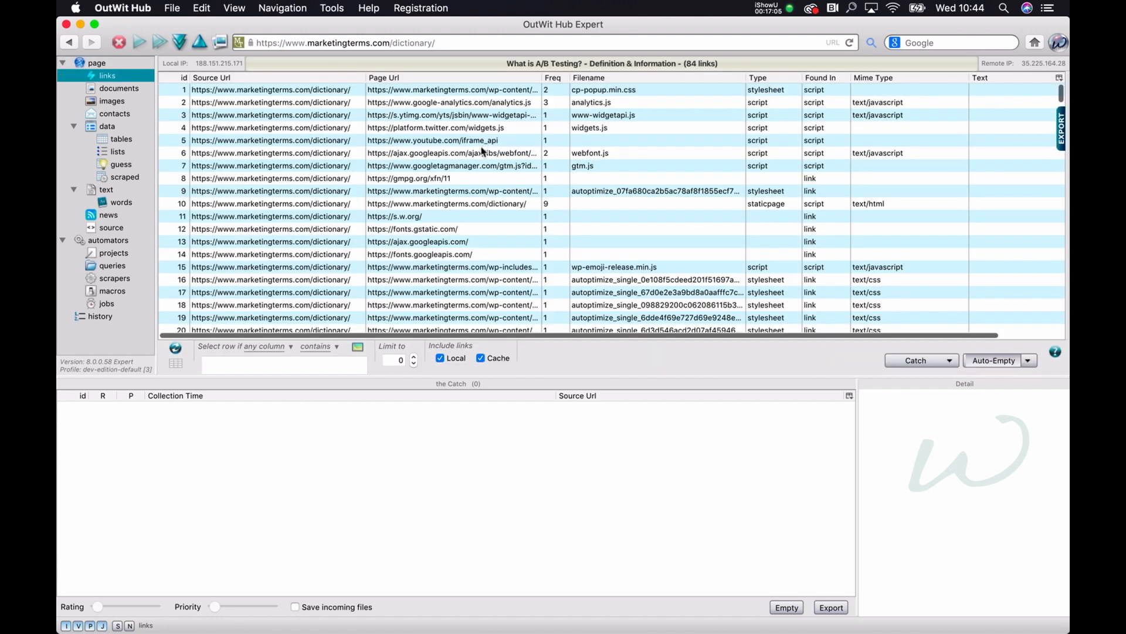
Step: Select all links of the glossary page and run a Fast Scrape on them with the marketingterms.com Scraper
{"action": "left_click", "coordinate": [440, 129]}
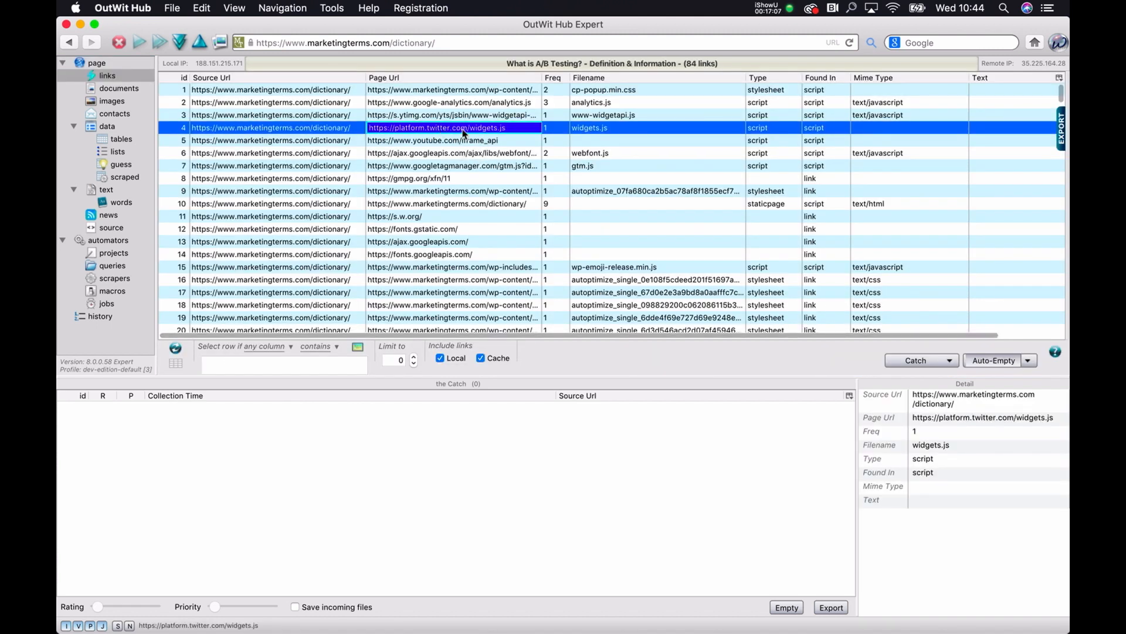
{"action": "key", "text": "super+a"}
{"action": "scroll", "coordinate": [464, 178], "scroll_direction": "down", "scroll_amount": 10}
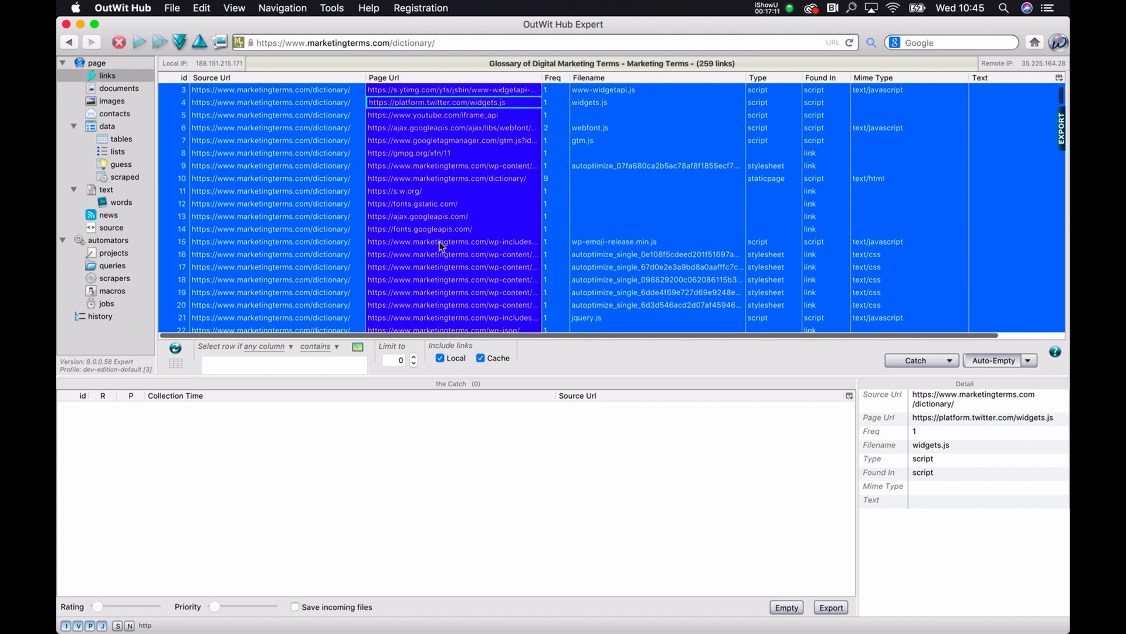
{"action": "right_click", "coordinate": [441, 246]}
{"action": "mouse_move", "coordinate": [559, 307]}
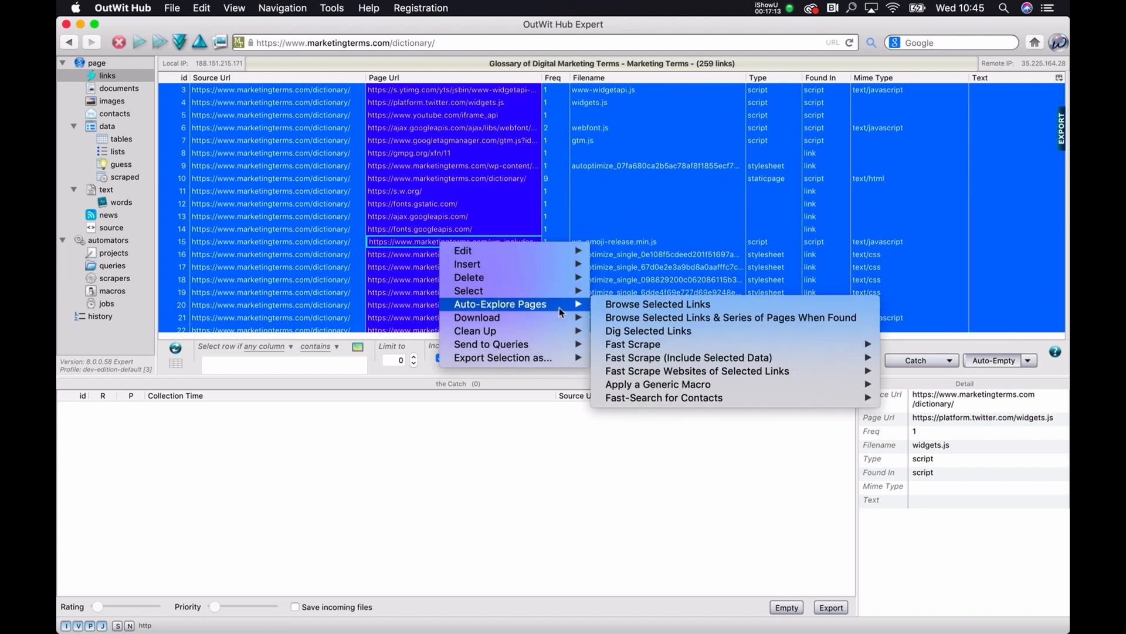
{"action": "mouse_move", "coordinate": [717, 364]}
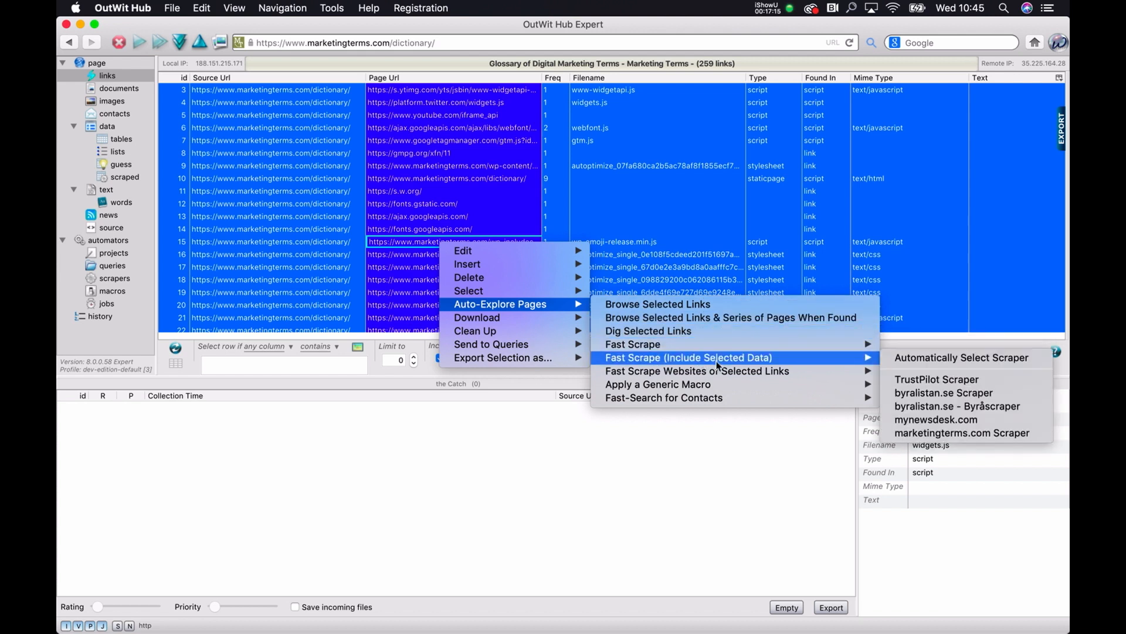
{"action": "mouse_move", "coordinate": [867, 347]}
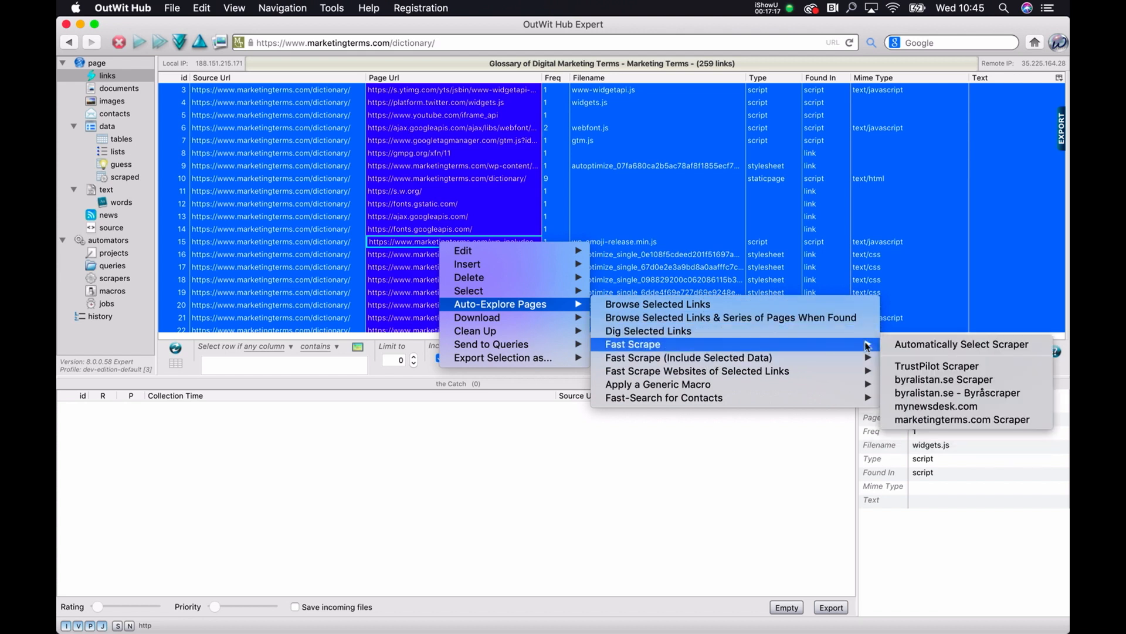
{"action": "left_click", "coordinate": [948, 421]}
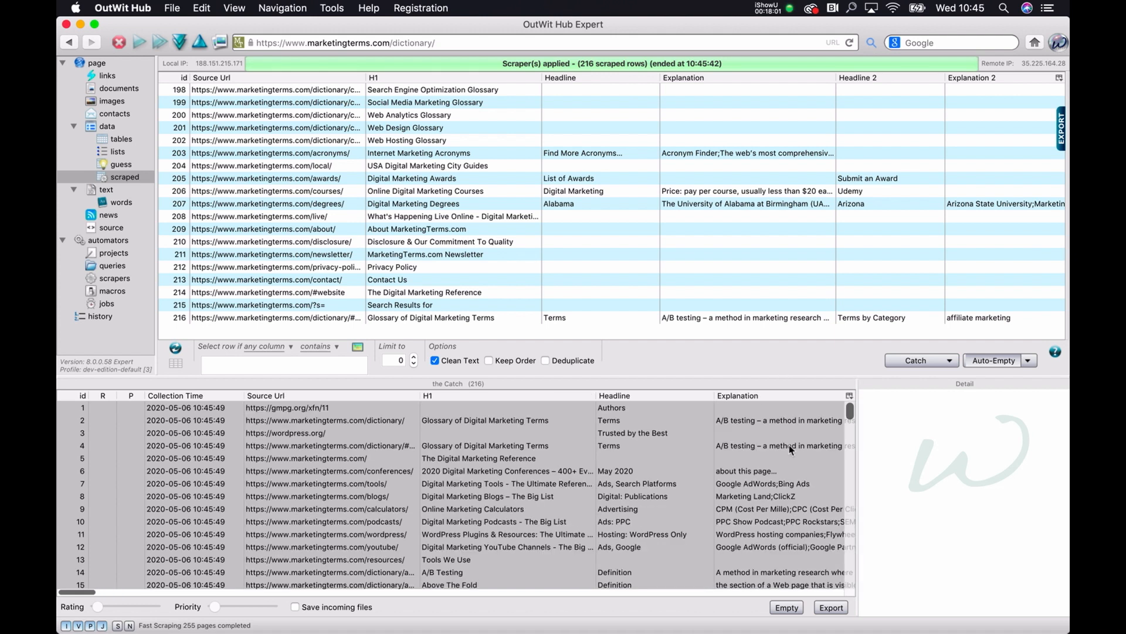
Step: Export the collected marketingterms.com rows from the catch as an Excel file
{"action": "left_click", "coordinate": [826, 610]}
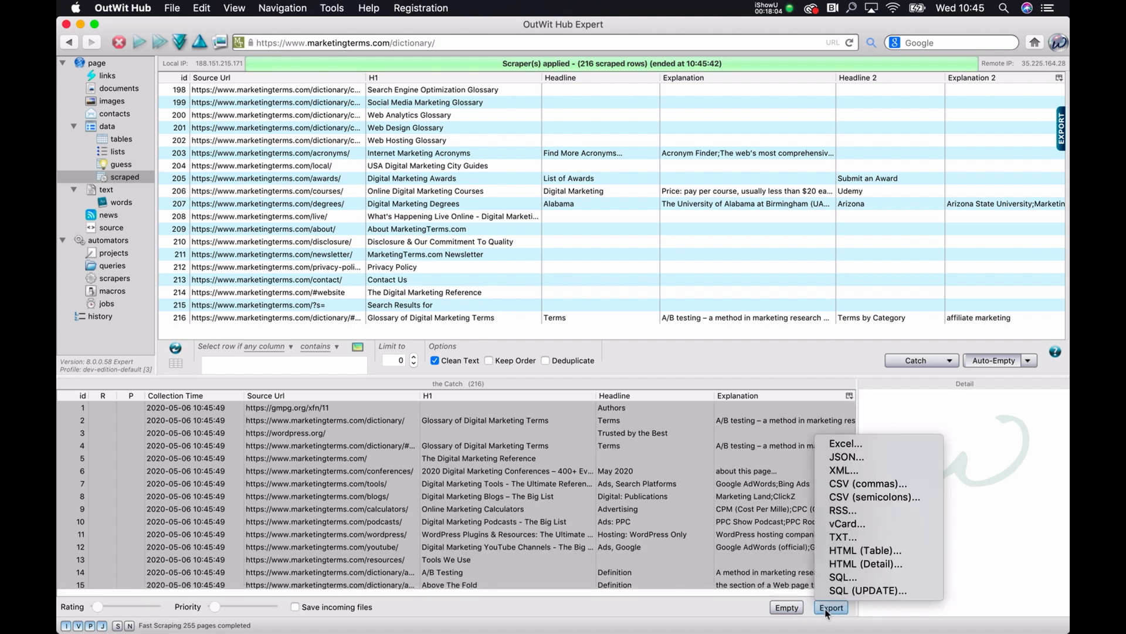
{"action": "left_click", "coordinate": [845, 444]}
{"action": "left_click", "coordinate": [314, 266]}
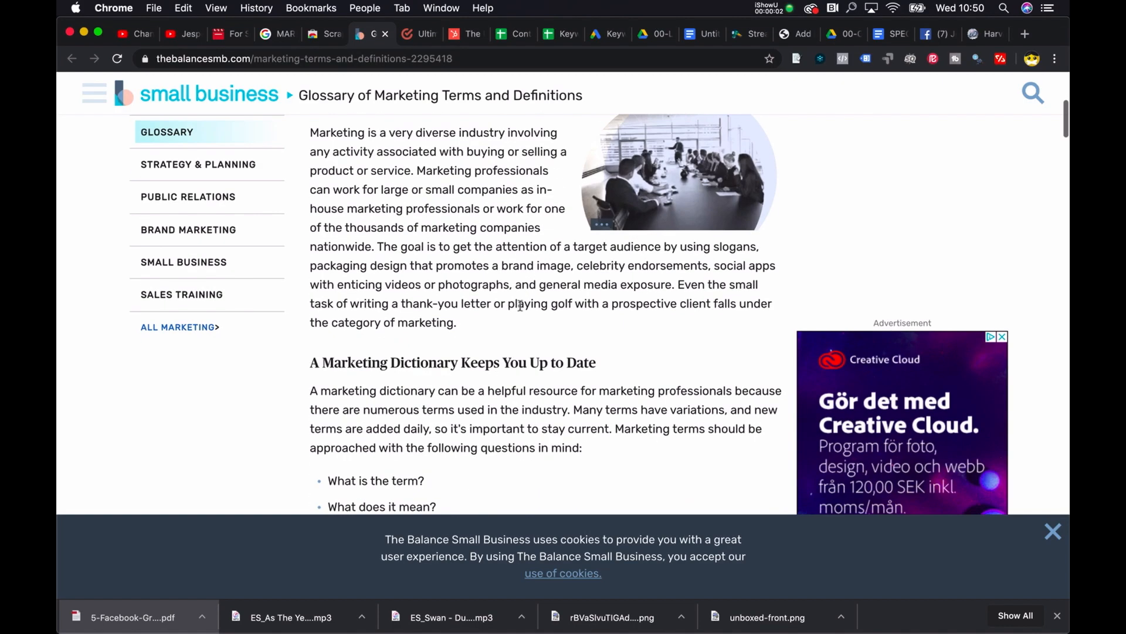
Step: Fast scrape the links of thebalancesmb.com's Glossary of Marketing Terms and Definitions and export the catch
{"action": "scroll", "coordinate": [460, 294], "scroll_direction": "down", "scroll_amount": 5}
{"action": "scroll", "coordinate": [461, 294], "scroll_direction": "down", "scroll_amount": 4}
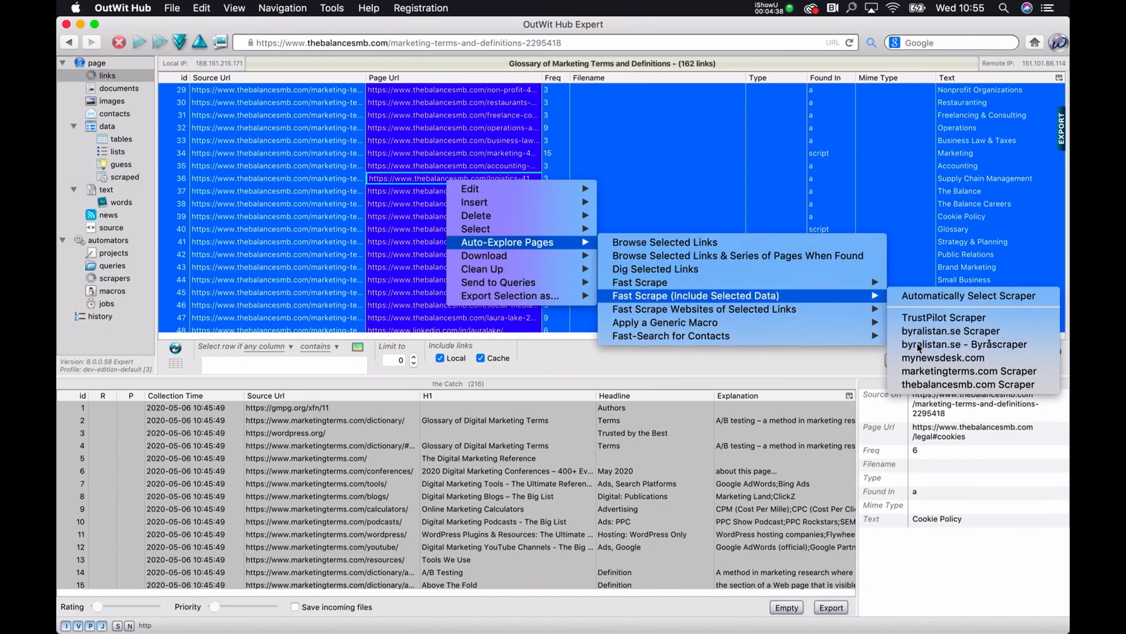
{"action": "left_click", "coordinate": [927, 382]}
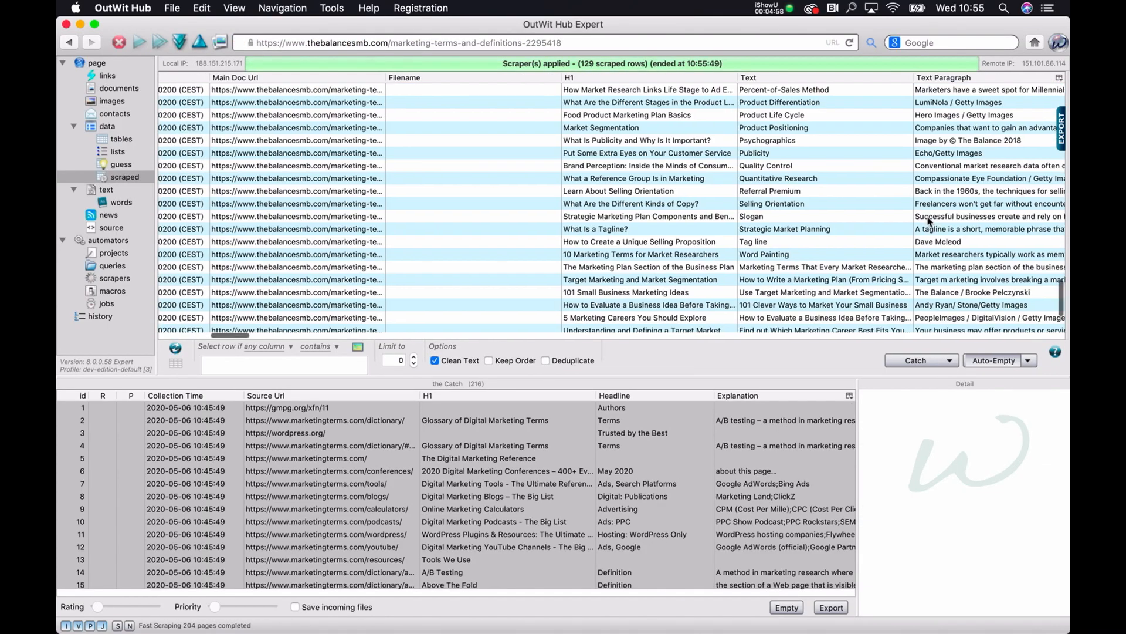
{"action": "scroll", "coordinate": [929, 222], "scroll_direction": "right", "scroll_amount": 15}
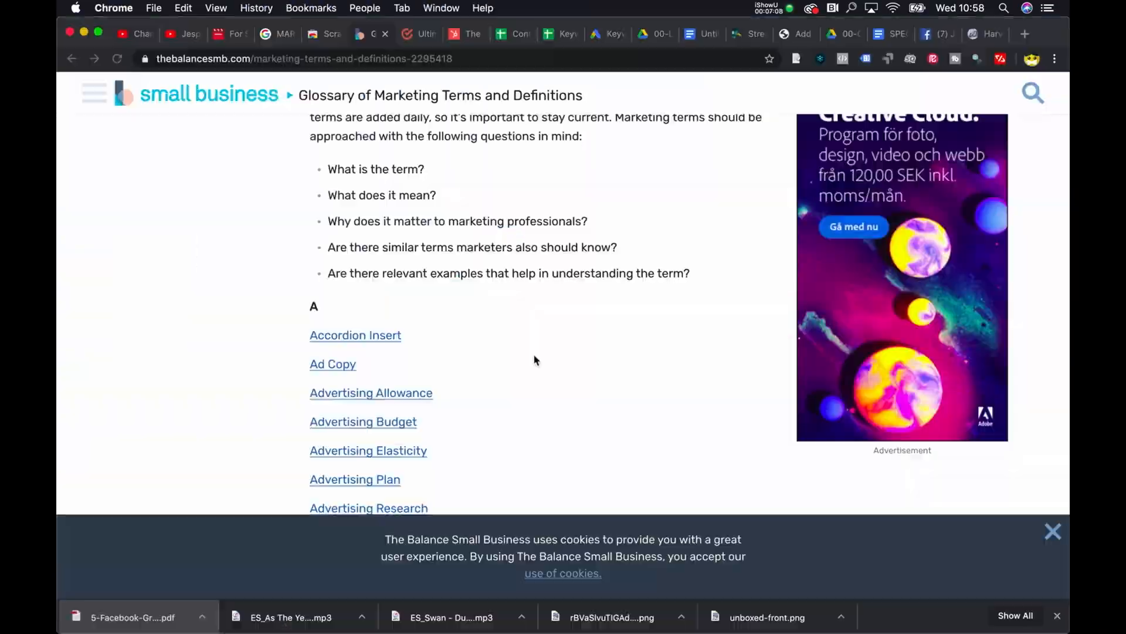
{"action": "key", "text": "ctrl+Up"}
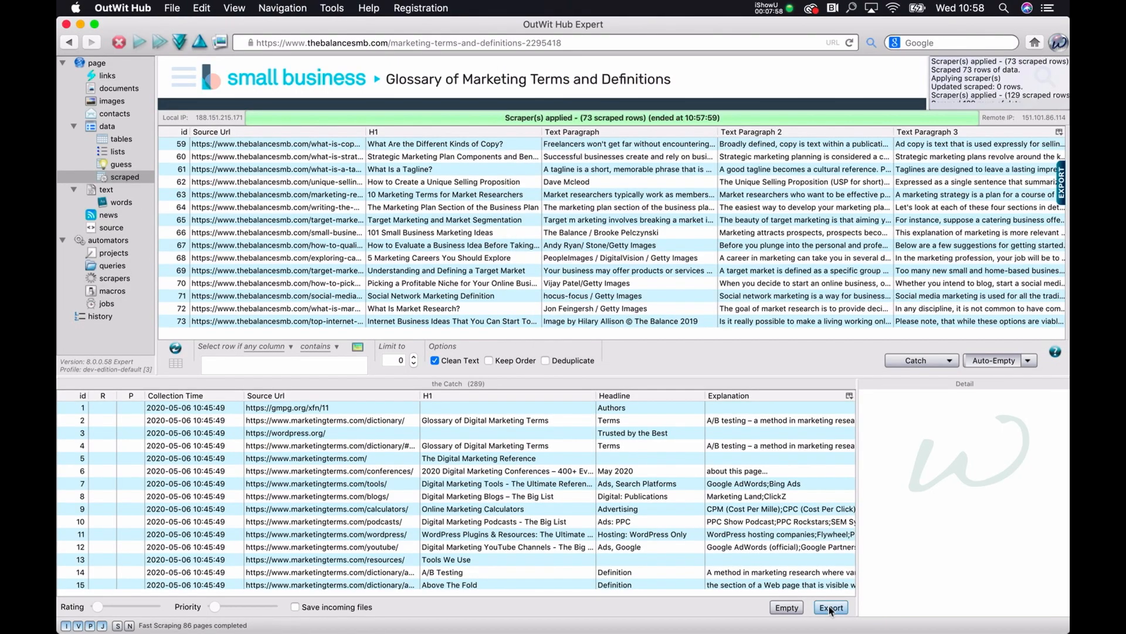
{"action": "left_click", "coordinate": [831, 608]}
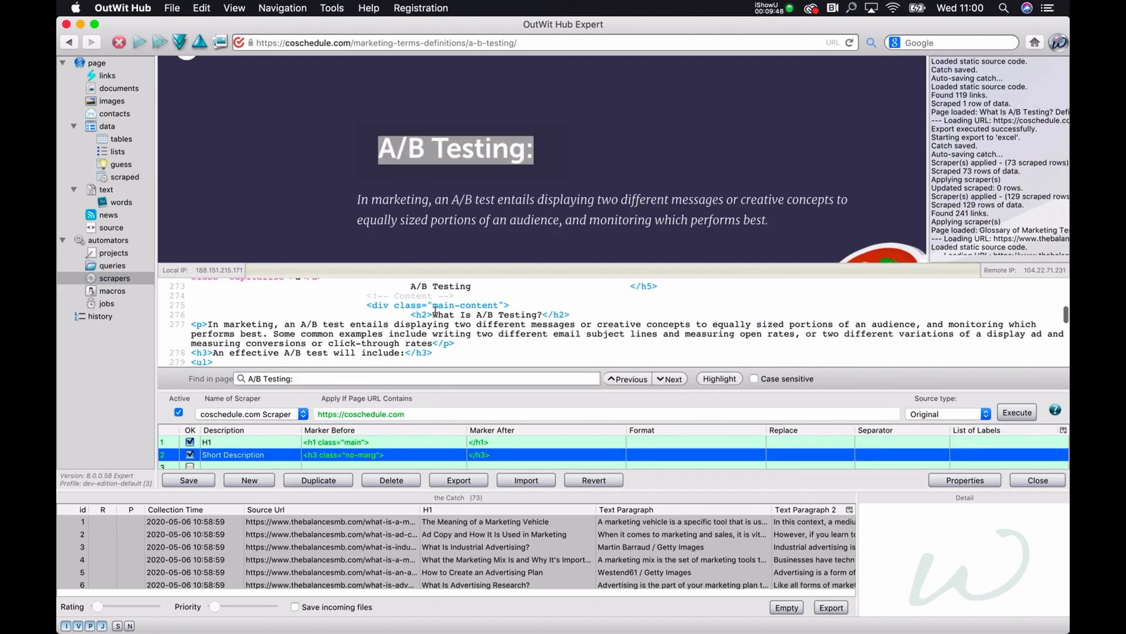
Step: Add a Section Text row to the coschedule.com Scraper with before and after markers copied from the page source
{"action": "double_click", "coordinate": [251, 455]}
{"action": "type", "text": "Section Text"}
{"action": "left_click_drag", "start_coordinate": [208, 323], "coordinate": [543, 315]}
{"action": "type", "text": "</h2> <p>"}
{"action": "left_click_drag", "start_coordinate": [433, 322], "coordinate": [213, 332]}
{"action": "type", "text": "</p> <h3>"}
Step: Add a List row with a marker copied from the source, and a Lists row delimited by <ul> and </ul>
{"action": "type", "text": "List"}
{"action": "left_click_drag", "start_coordinate": [405, 317], "coordinate": [433, 317]}
{"action": "double_click", "coordinate": [490, 454]}
{"action": "type", "text": "</h3>"}
{"action": "mouse_move", "coordinate": [191, 302]}
{"action": "left_mouse_down"}
{"action": "mouse_move", "coordinate": [212, 302]}
{"action": "mouse_move", "coordinate": [208, 290]}
{"action": "left_mouse_up"}
{"action": "type", "text": "Lists"}
{"action": "type", "text": "<ul>"}
Step: Add a second Section Text row whose text starts at the <p> marker copied from the page source
{"action": "type", "text": "</ul>"}
{"action": "double_click", "coordinate": [250, 454]}
{"action": "type", "text": "Section Text"}
Step: Copy the related-terms text from the page in Chrome and find it in the scraper editor's page source
{"action": "type", "text": "<p>"}
{"action": "left_click_drag", "start_coordinate": [494, 298], "coordinate": [515, 298]}
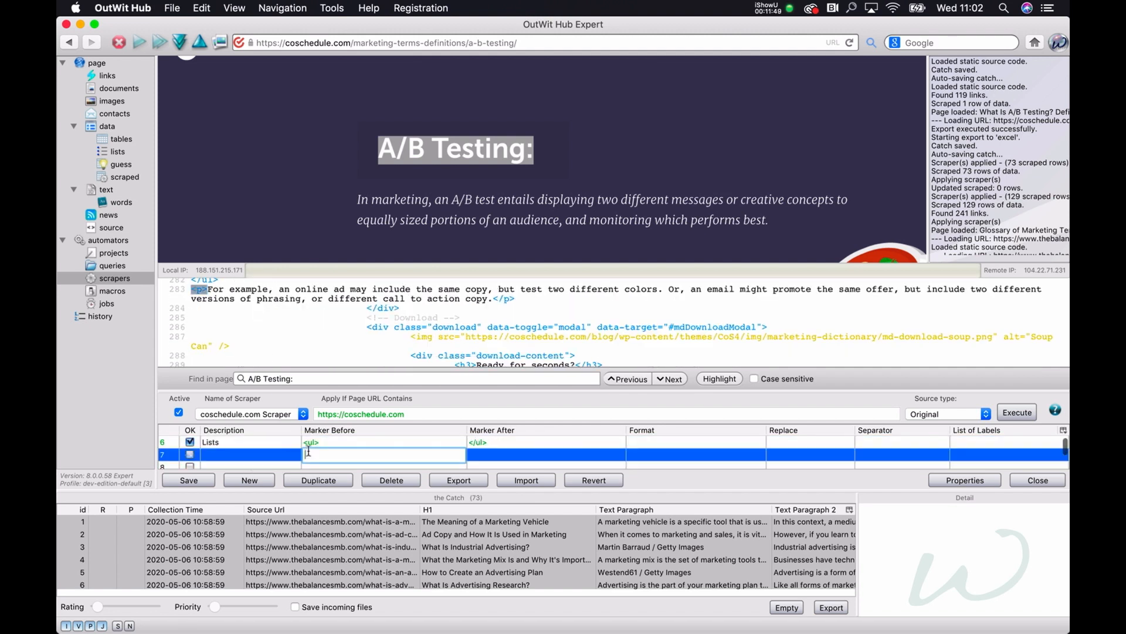
Step: Execute the coschedule.com Scraper and look through the scraped columns of the A/B Testing page
{"action": "left_click", "coordinate": [1017, 413]}
{"action": "scroll", "coordinate": [719, 211], "scroll_direction": "right", "scroll_amount": 15}
{"action": "left_click_drag", "start_coordinate": [669, 123], "coordinate": [669, 234]}
{"action": "scroll", "coordinate": [666, 178], "scroll_direction": "down", "scroll_amount": 10}
{"action": "scroll", "coordinate": [667, 178], "scroll_direction": "up", "scroll_amount": 3}
{"action": "key", "text": "super+Tab"}
{"action": "left_click_drag", "start_coordinate": [306, 183], "coordinate": [430, 185]}
{"action": "key", "text": "super+Tab"}
{"action": "left_click", "coordinate": [114, 278]}
{"action": "scroll", "coordinate": [276, 452], "scroll_direction": "down", "scroll_amount": 2}
{"action": "left_click_drag", "start_coordinate": [402, 345], "coordinate": [588, 292]}
{"action": "triple_click", "coordinate": [294, 332]}
Step: Add a Related Terms row to the coschedule.com Scraper with before and after markers copied from the source
{"action": "type", "text": "RELATED TERMS"}
{"action": "double_click", "coordinate": [250, 459]}
{"action": "type", "text": "Related Terms"}
{"action": "key", "text": "super+v"}
{"action": "scroll", "coordinate": [568, 306], "scroll_direction": "down", "scroll_amount": 5}
{"action": "double_click", "coordinate": [546, 396]}
Step: Search the page source for H1 and paste a before marker copied from the source into the scraper row
{"action": "type", "text": "</li> \t\t\t\t\t\t\t\t\t\t\t\t\t</ul>"}
{"action": "scroll", "coordinate": [388, 427], "scroll_direction": "up", "scroll_amount": 2}
{"action": "mouse_move", "coordinate": [512, 284]}
{"action": "left_mouse_down"}
{"action": "mouse_move", "coordinate": [790, 297]}
{"action": "mouse_move", "coordinate": [496, 180]}
{"action": "left_mouse_up"}
{"action": "triple_click", "coordinate": [280, 325]}
{"action": "type", "text": "H1"}
{"action": "scroll", "coordinate": [384, 423], "scroll_direction": "up", "scroll_amount": 3}
{"action": "scroll", "coordinate": [485, 257], "scroll_direction": "down", "scroll_amount": 5}
{"action": "scroll", "coordinate": [458, 264], "scroll_direction": "down", "scroll_amount": 1}
{"action": "left_click_drag", "start_coordinate": [367, 223], "coordinate": [433, 233]}
{"action": "double_click", "coordinate": [314, 413]}
Step: Paste an after marker copied from the source into the scraper row and execute the coschedule.com Scraper
{"action": "type", "text": "<div class=\"main-content\"> \t\t\t\t\t<h2>"}
{"action": "left_click", "coordinate": [218, 243]}
{"action": "left_click", "coordinate": [340, 427]}
{"action": "scroll", "coordinate": [329, 270], "scroll_direction": "down", "scroll_amount": 3}
{"action": "left_click_drag", "start_coordinate": [493, 262], "coordinate": [395, 271]}
{"action": "double_click", "coordinate": [490, 426]}
Step: Load coschedule.com/marketing-terms-definitions/ from the address copied in Chrome and list its links
{"action": "key", "text": "super+v"}
{"action": "right_click", "coordinate": [245, 426]}
{"action": "left_click", "coordinate": [447, 487]}
{"action": "left_click", "coordinate": [1017, 358]}
{"action": "left_click", "coordinate": [789, 261]}
{"action": "key", "text": "super+Tab"}
Step: Empty the catch and send the scraped Coschedule rows to it
{"action": "key", "text": "super+Tab"}
{"action": "type", "text": "https://coschedule.com/marketing-terms-definitions/"}
{"action": "left_click", "coordinate": [107, 76]}
{"action": "left_click_drag", "start_coordinate": [481, 377], "coordinate": [481, 463]}
{"action": "scroll", "coordinate": [483, 330], "scroll_direction": "down", "scroll_amount": 20}
Step: Select the term links of the Coschedule dictionary and fast scrape them with the coschedule.com Scraper
{"action": "left_click", "coordinate": [483, 325]}
{"action": "scroll", "coordinate": [485, 335], "scroll_direction": "up", "scroll_amount": 2}
{"action": "left_click", "coordinate": [487, 327]}
{"action": "scroll", "coordinate": [490, 327], "scroll_direction": "up", "scroll_amount": 20}
{"action": "left_click", "coordinate": [490, 325], "text": "shift"}
{"action": "right_click", "coordinate": [490, 327]}
{"action": "left_click", "coordinate": [595, 546]}
{"action": "scroll", "coordinate": [739, 342], "scroll_direction": "up", "scroll_amount": 10}
Step: Close the Coschedule tab in Chrome and load blog.hubspot.com/marketing/inbound-marketing-glossary-list in OutWit Hub
{"action": "key", "text": "super+Tab"}
{"action": "key", "text": "super+Tab"}
{"action": "left_click", "coordinate": [787, 607]}
{"action": "left_click", "coordinate": [916, 447]}
{"action": "key", "text": "super+Tab"}
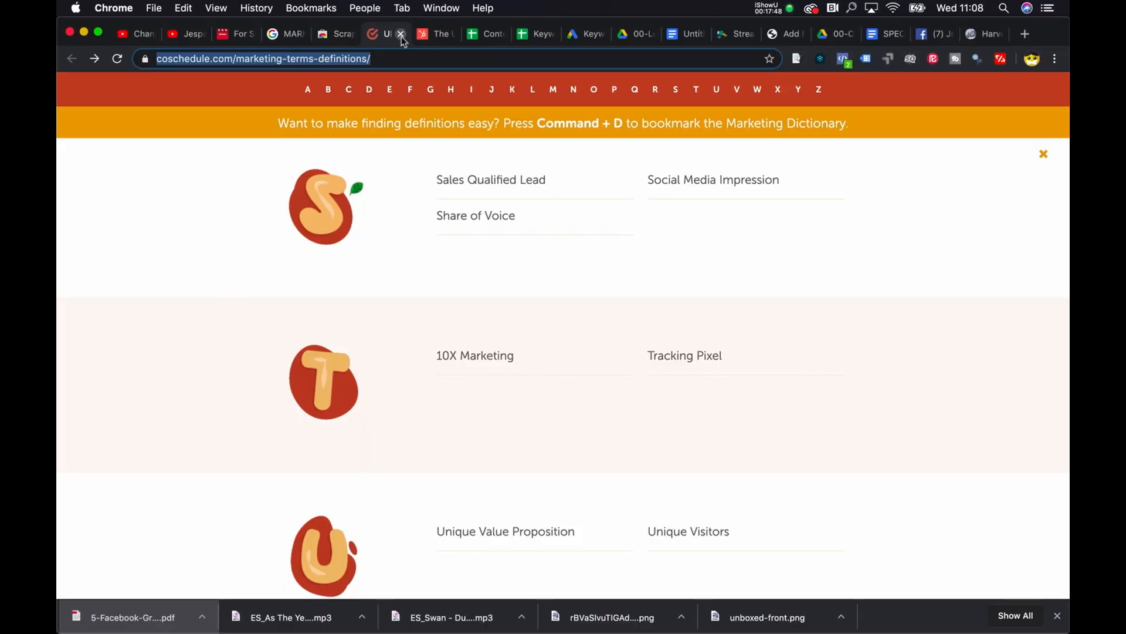
{"action": "left_click", "coordinate": [401, 34]}
{"action": "key", "text": "super+Tab"}
{"action": "left_click", "coordinate": [410, 43]}
{"action": "type", "text": "https://blog.hubspot.com/marketing/inbound-marketing-glossary-list"}
Step: Add an H1 row to the hubspot.com Scraper with the markers <h4> and </h4> copied from the page source
{"action": "left_click", "coordinate": [114, 278]}
{"action": "scroll", "coordinate": [466, 164], "scroll_direction": "down", "scroll_amount": 20}
{"action": "left_click_drag", "start_coordinate": [403, 173], "coordinate": [487, 173]}
{"action": "left_click_drag", "start_coordinate": [192, 296], "coordinate": [213, 297]}
{"action": "double_click", "coordinate": [251, 419]}
{"action": "type", "text": "H1"}
{"action": "left_click_drag", "start_coordinate": [290, 296], "coordinate": [208, 293]}
{"action": "type", "text": "</h4>"}
Step: Add a Text row running from </h4> plus <p> on the following line to </p> plus <h4> on the following line
{"action": "type", "text": "Text"}
{"action": "type", "text": "</h4> <p>"}
{"action": "left_click_drag", "start_coordinate": [685, 302], "coordinate": [211, 312]}
{"action": "key", "text": "super+c"}
{"action": "double_click", "coordinate": [499, 431]}
{"action": "type", "text": "</p>↵<h4>"}
Step: Execute the hubspot.com Scraper and find the heading "3. Application Programming Interface (API)" in the page source
{"action": "left_click", "coordinate": [1014, 392]}
{"action": "left_click", "coordinate": [587, 285]}
{"action": "left_click_drag", "start_coordinate": [386, 152], "coordinate": [694, 152]}
{"action": "left_click", "coordinate": [114, 278]}
{"action": "triple_click", "coordinate": [352, 356]}
{"action": "type", "text": "3. Application Programming Interface (API)"}
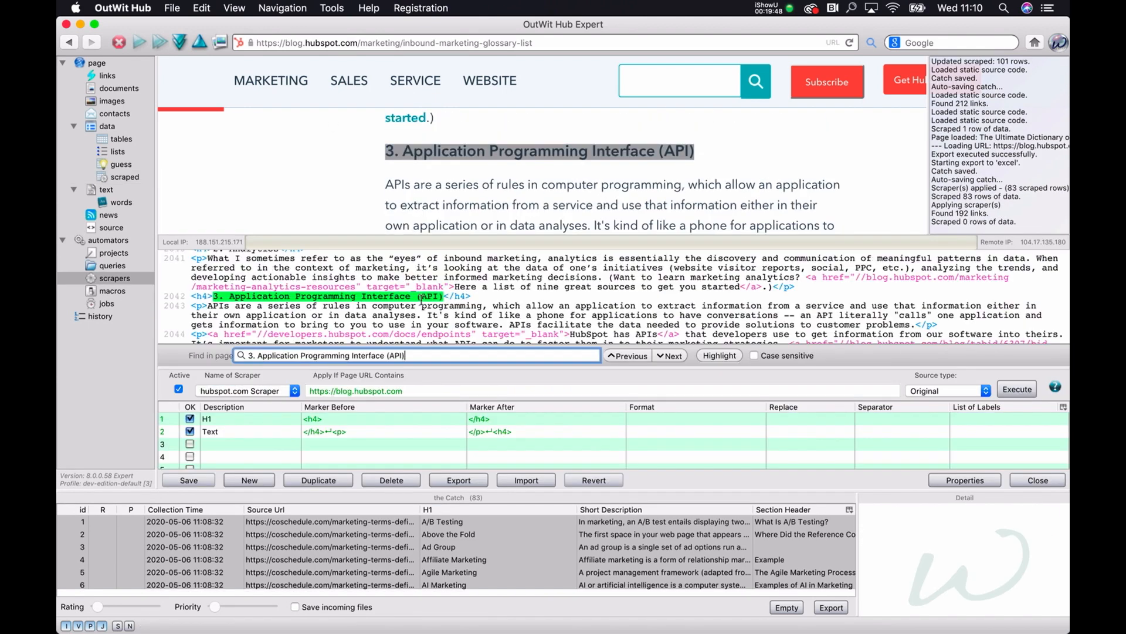
Step: Try a shortened before marker and the after marker </p> in the Text row, execute the scraper and review the rows
{"action": "scroll", "coordinate": [422, 328], "scroll_direction": "down", "scroll_amount": 2}
{"action": "double_click", "coordinate": [329, 431]}
{"action": "key", "text": "BackSpace"}
{"action": "double_click", "coordinate": [495, 432]}
{"action": "key", "text": "BackSpace"}
{"action": "key", "text": "BackSpace"}
{"action": "key", "text": "BackSpace"}
{"action": "key", "text": "BackSpace"}
{"action": "key", "text": "BackSpace"}
{"action": "left_click", "coordinate": [1017, 389]}
{"action": "scroll", "coordinate": [714, 357], "scroll_direction": "down", "scroll_amount": 10}
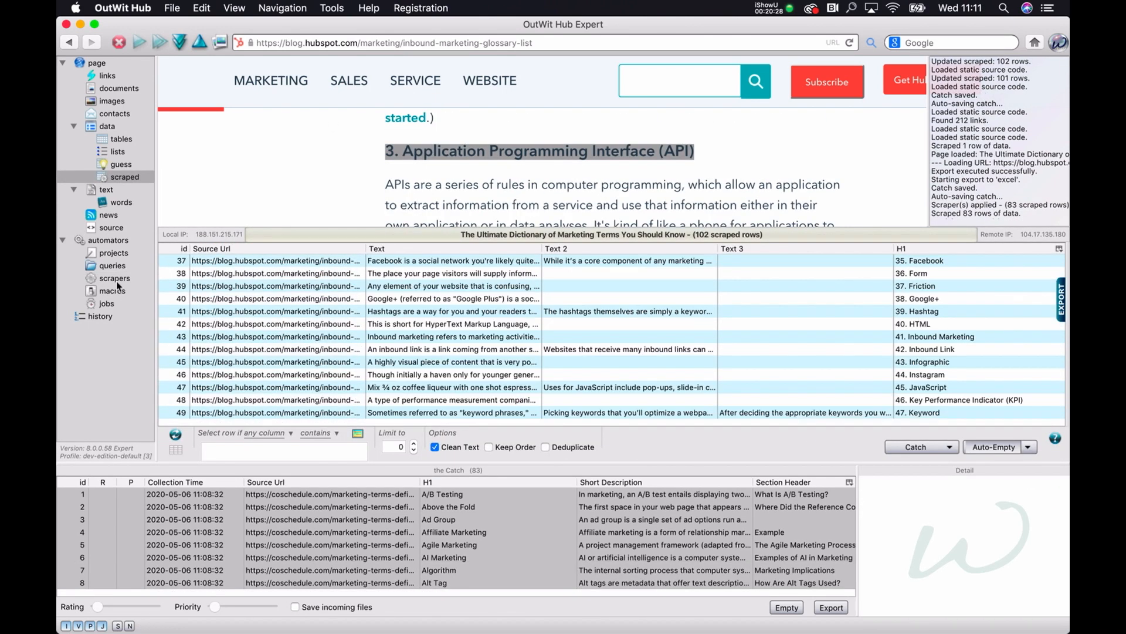
Step: Set the Text row's before marker to </p> followed by <h4> on the following line and execute the scraper
{"action": "left_click", "coordinate": [114, 279]}
{"action": "double_click", "coordinate": [328, 431]}
{"action": "key", "text": "super+v"}
{"action": "left_click", "coordinate": [1016, 389]}
{"action": "left_click", "coordinate": [114, 279]}
{"action": "scroll", "coordinate": [783, 308], "scroll_direction": "down", "scroll_amount": 3}
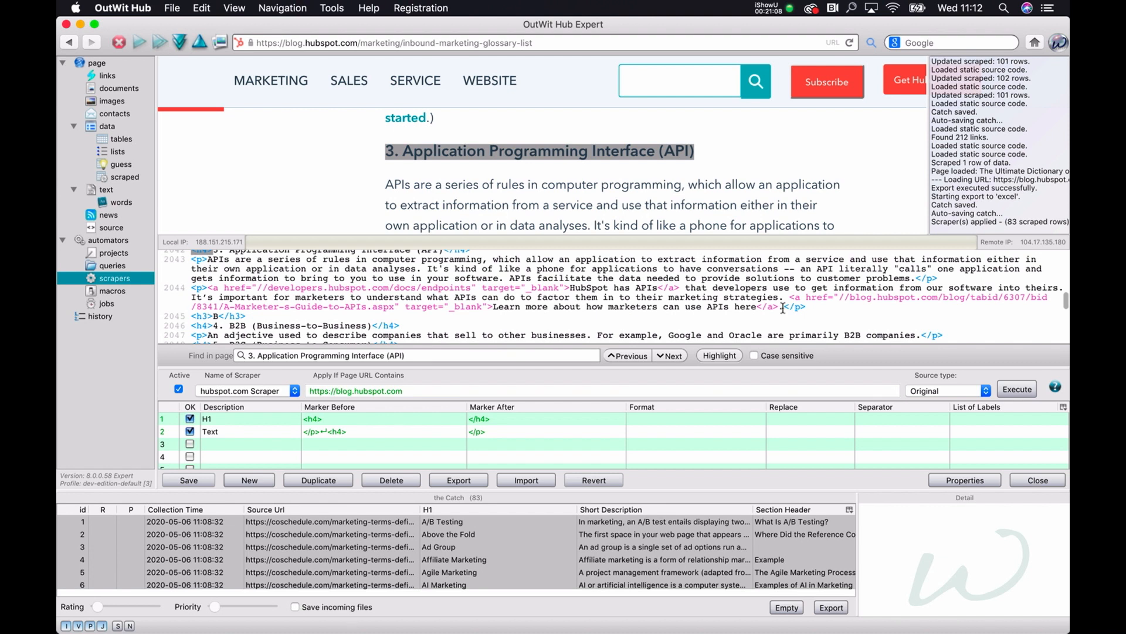
Step: Replace the Text row's after marker with one copied from the page source and execute the hubspot.com Scraper again
{"action": "scroll", "coordinate": [783, 307], "scroll_direction": "down", "scroll_amount": 2}
{"action": "left_click_drag", "start_coordinate": [212, 315], "coordinate": [966, 306]}
{"action": "double_click", "coordinate": [499, 432]}
{"action": "key", "text": "super+v"}
{"action": "left_click", "coordinate": [1017, 389]}
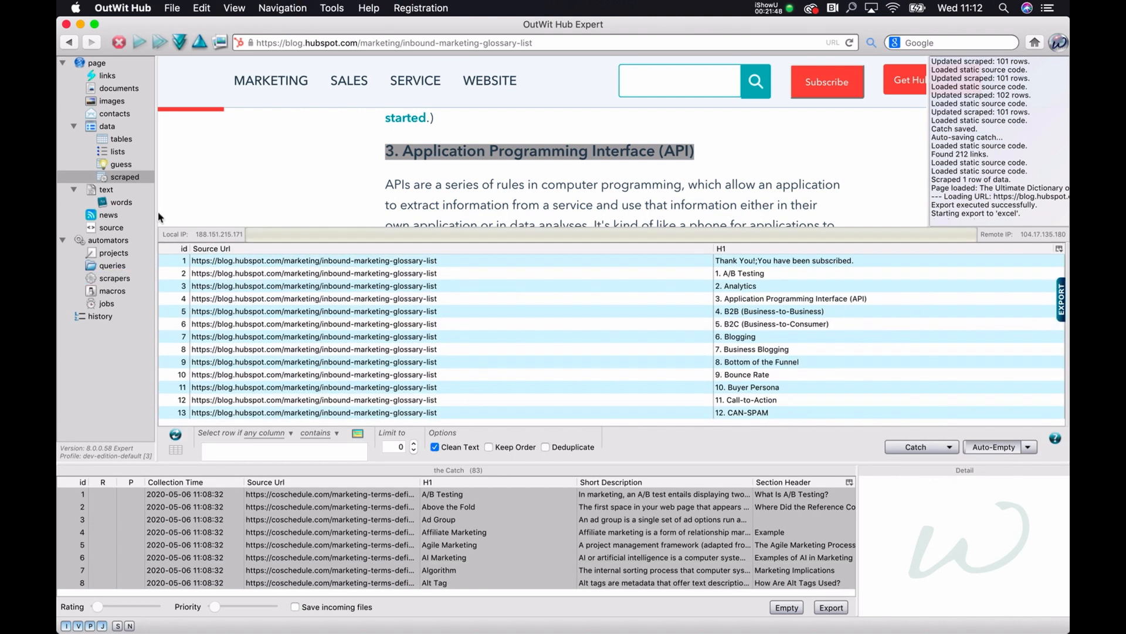
Step: Check the "A/B Testing" heading on the page, edit the Text row's marker in the hubspot.com Scraper and execute it again
{"action": "scroll", "coordinate": [406, 143], "scroll_direction": "up", "scroll_amount": 8}
{"action": "left_click_drag", "start_coordinate": [405, 142], "coordinate": [487, 142]}
{"action": "left_click", "coordinate": [114, 279]}
{"action": "left_click_drag", "start_coordinate": [284, 297], "coordinate": [210, 305]}
{"action": "double_click", "coordinate": [345, 432]}
{"action": "left_click", "coordinate": [1017, 389]}
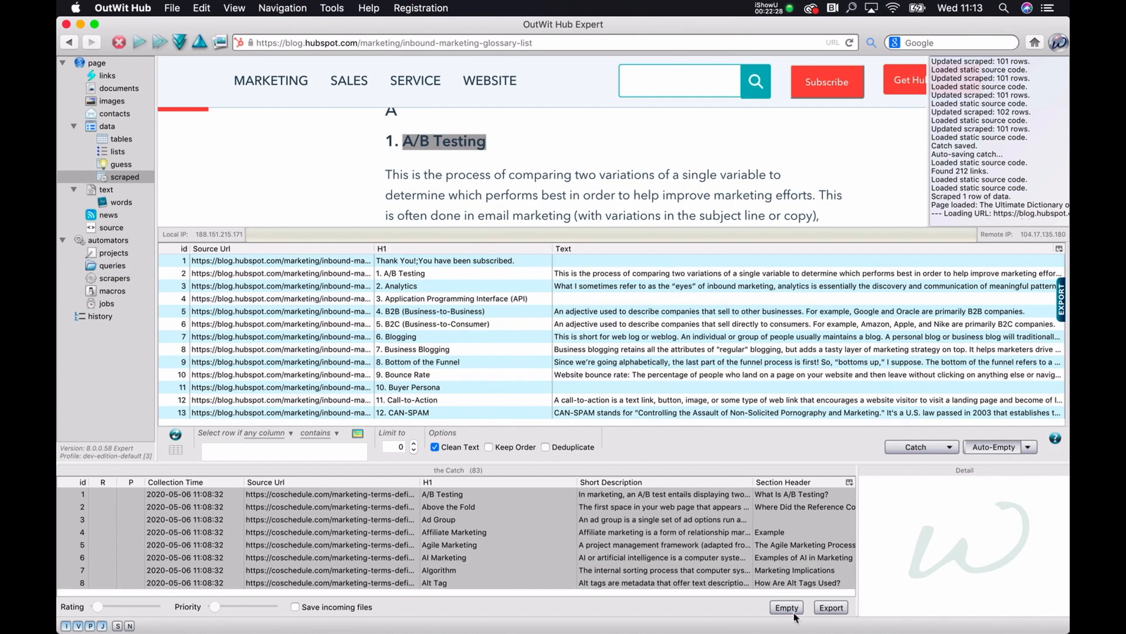
Step: Empty the catch and add the scraped HubSpot terms and explanations to it
{"action": "left_click", "coordinate": [789, 608]}
{"action": "left_click", "coordinate": [916, 447]}
{"action": "left_click", "coordinate": [123, 8]}
{"action": "left_click", "coordinate": [136, 5]}
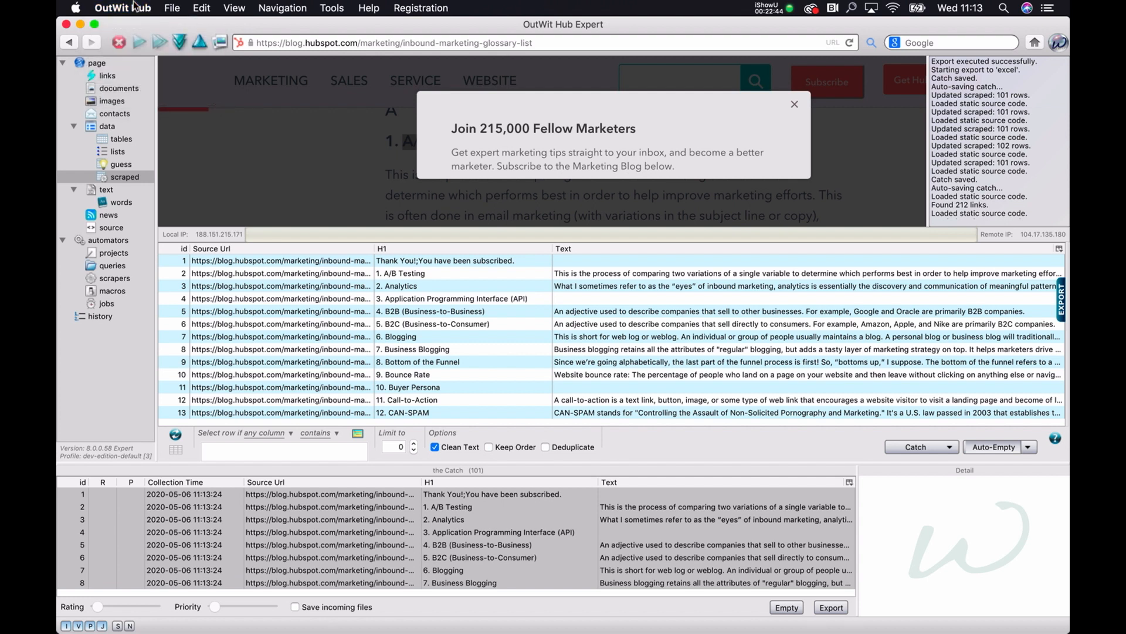
Step: Switch to Chrome and examine the HubSpot glossary's "Marketing Terms to Know" list and the A/B Testing entry
{"action": "key", "text": "ctrl+Up"}
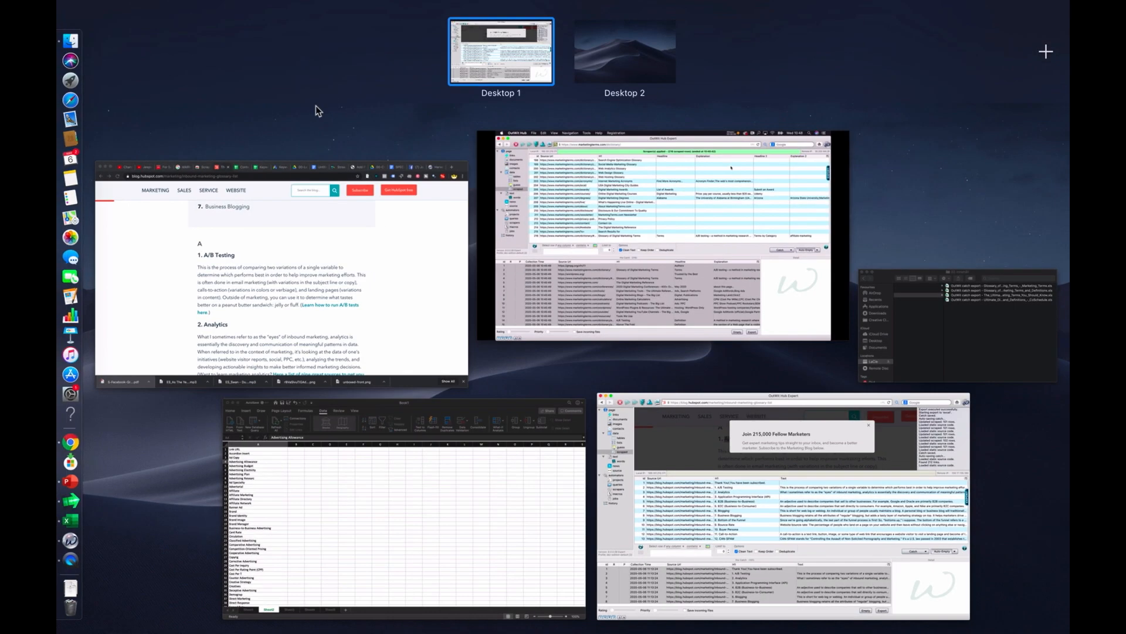
{"action": "left_click", "coordinate": [284, 213]}
{"action": "scroll", "coordinate": [551, 255], "scroll_direction": "up", "scroll_amount": 2}
{"action": "scroll", "coordinate": [549, 255], "scroll_direction": "down", "scroll_amount": 2}
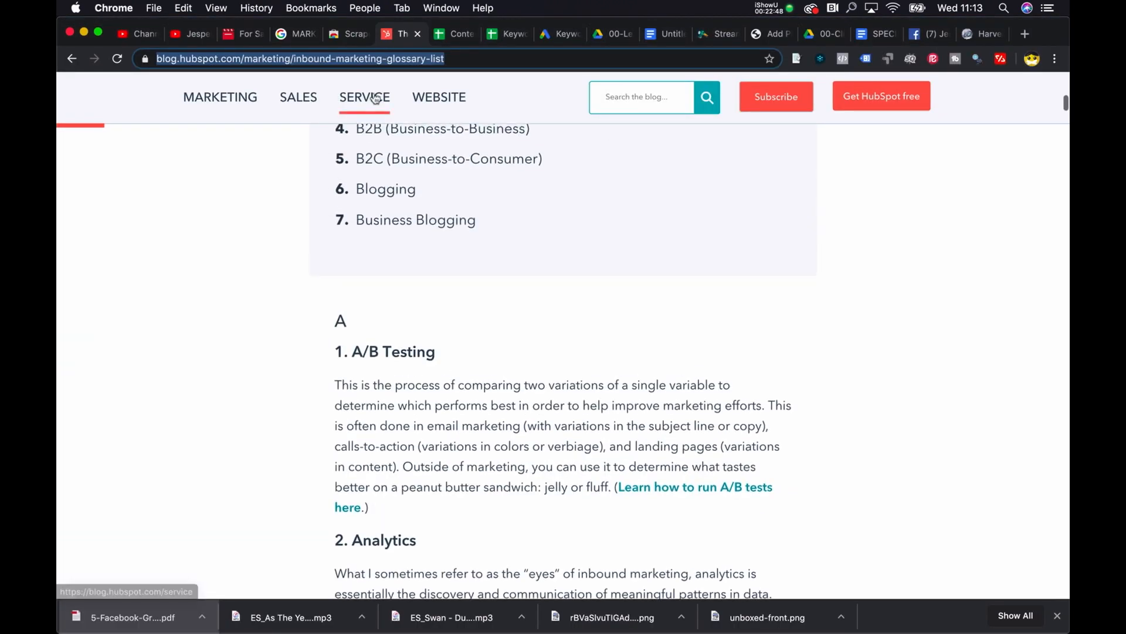
{"action": "scroll", "coordinate": [558, 274], "scroll_direction": "up", "scroll_amount": 6}
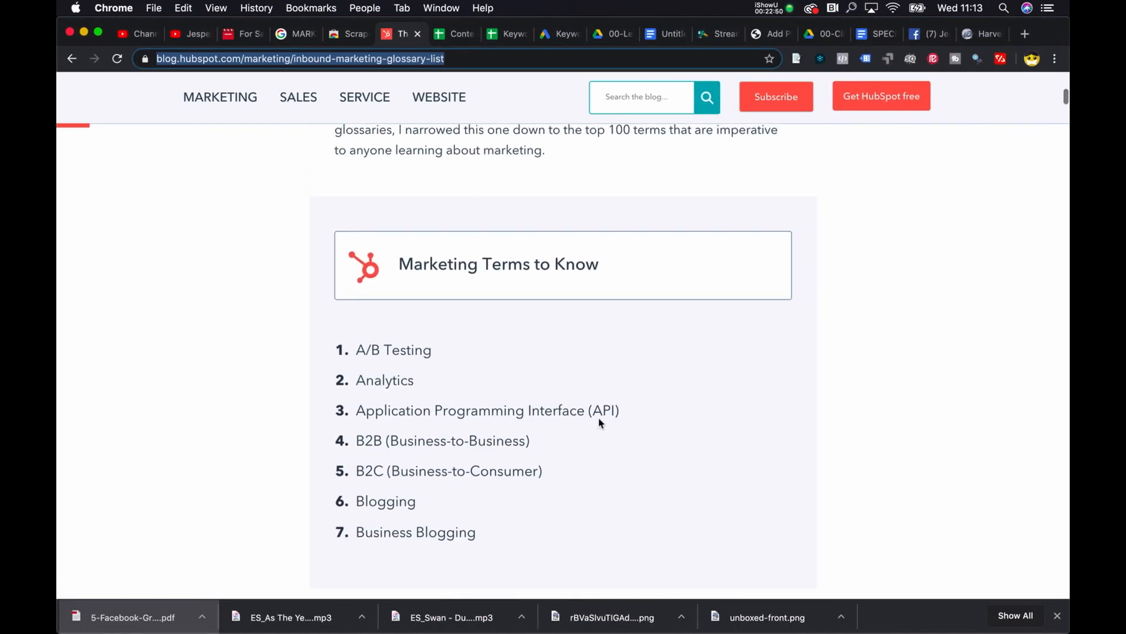
{"action": "scroll", "coordinate": [598, 416], "scroll_direction": "down", "scroll_amount": 8}
{"action": "triple_click", "coordinate": [348, 232]}
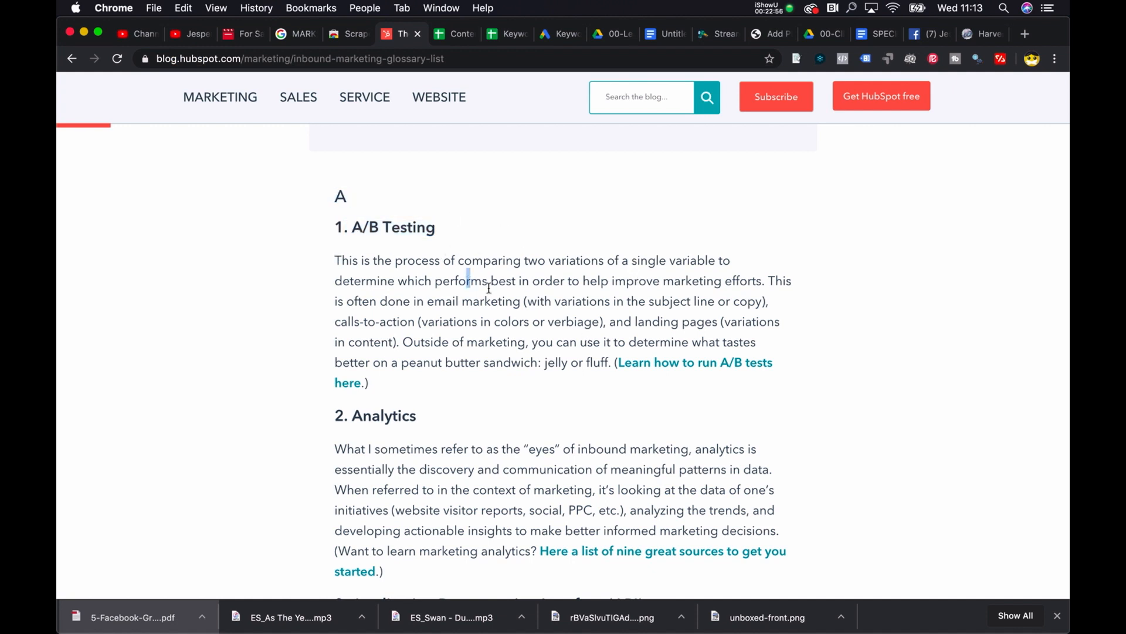
{"action": "left_click_drag", "start_coordinate": [469, 282], "coordinate": [489, 301]}
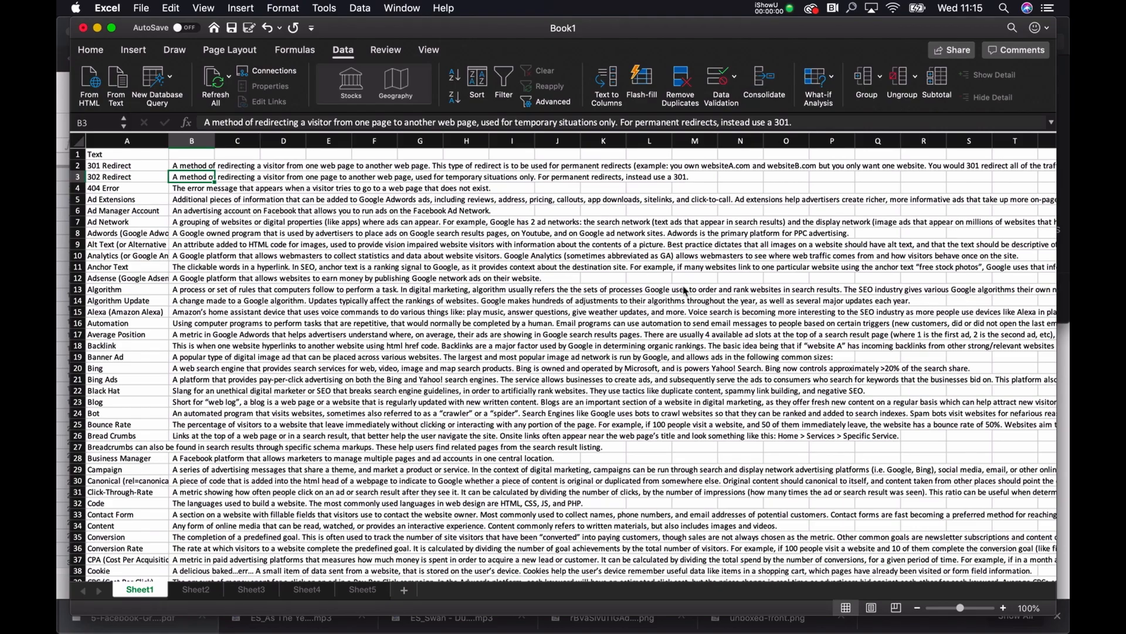
Step: Save the Excel workbook as "Words list" in .xlsx format in the 02-Innehåll folder
{"action": "key", "text": "super+s"}
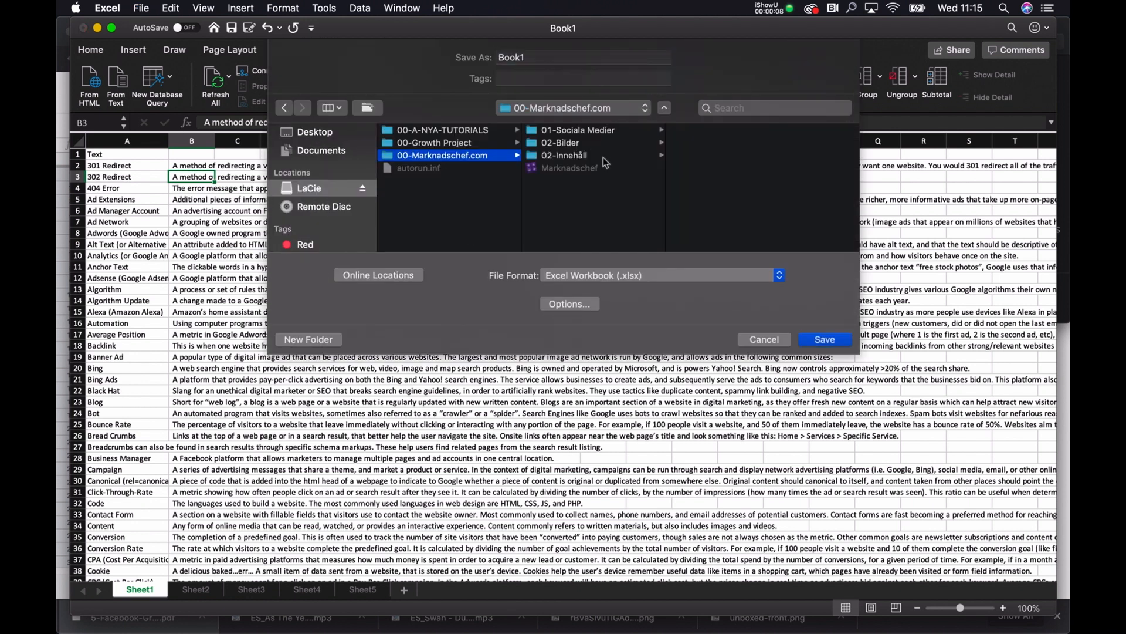
{"action": "left_click", "coordinate": [603, 157]}
{"action": "double_click", "coordinate": [555, 57]}
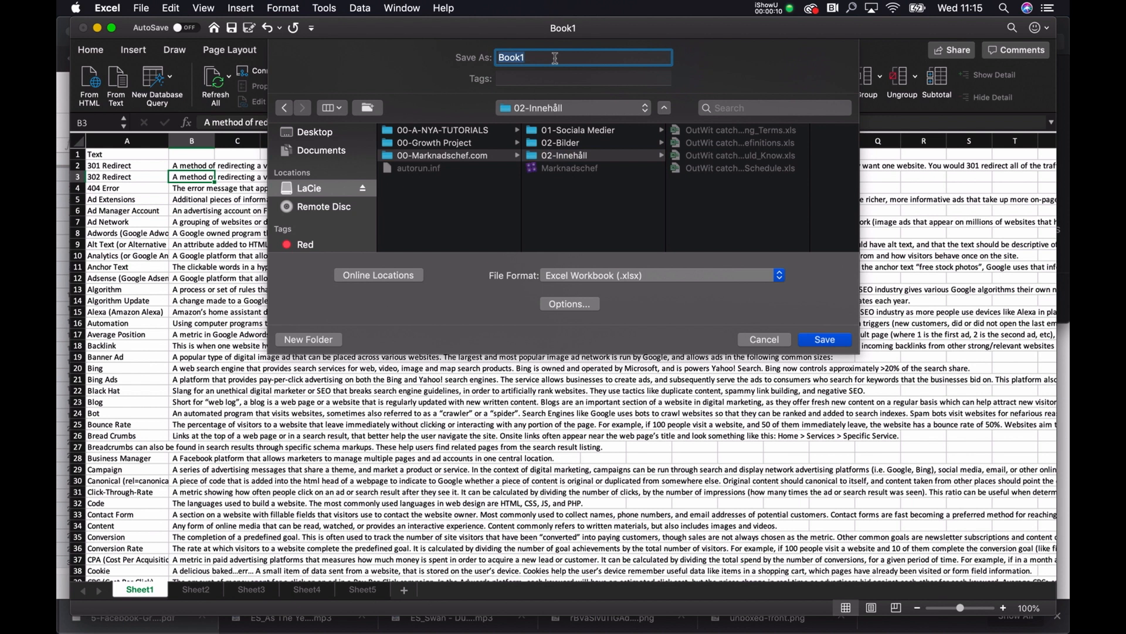
{"action": "type", "text": "Words list"}
{"action": "key", "text": "Return"}
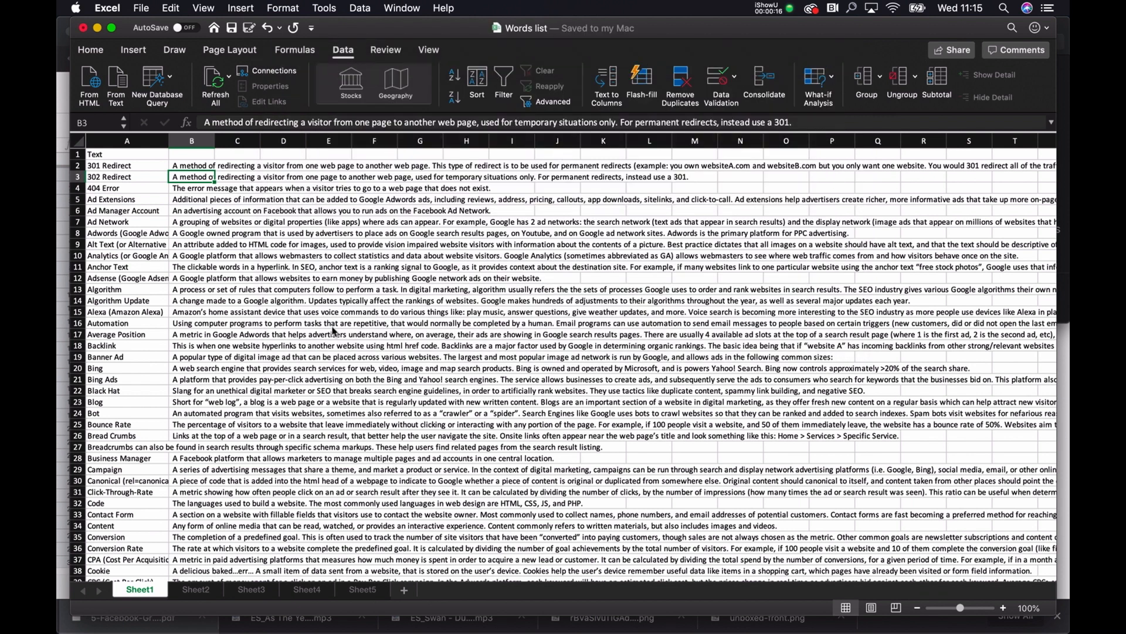
Step: Look over the terms on Sheet1 of the Words list workbook and the exported files in the 02-Innehåll folder
{"action": "scroll", "coordinate": [207, 417], "scroll_direction": "down", "scroll_amount": 15}
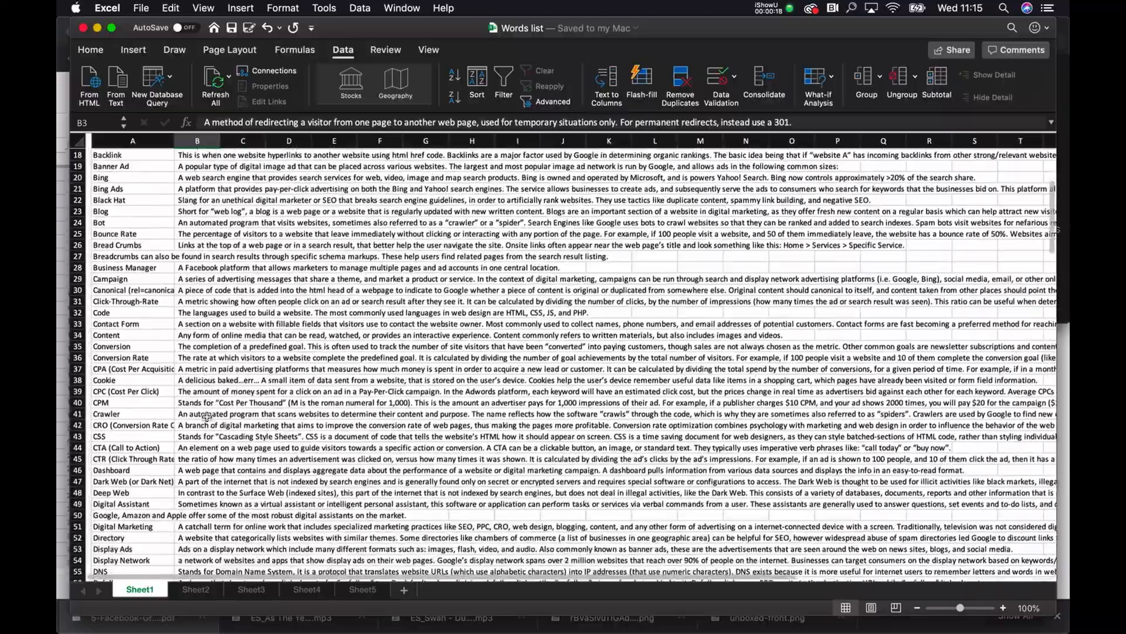
{"action": "scroll", "coordinate": [206, 417], "scroll_direction": "up", "scroll_amount": 15}
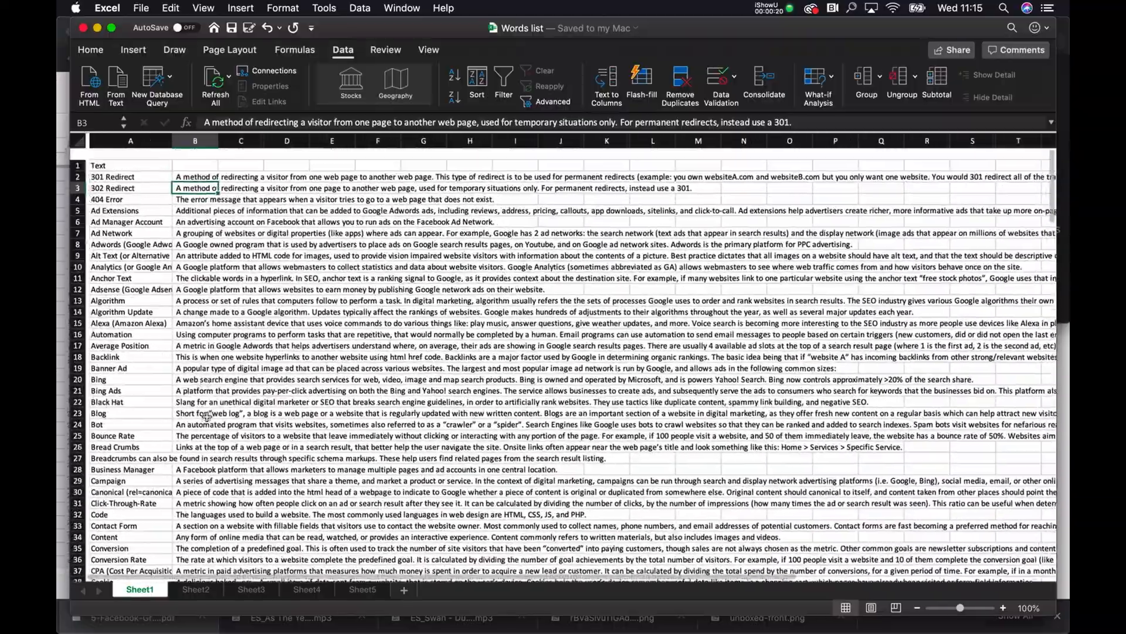
{"action": "key", "text": "ctrl+Up"}
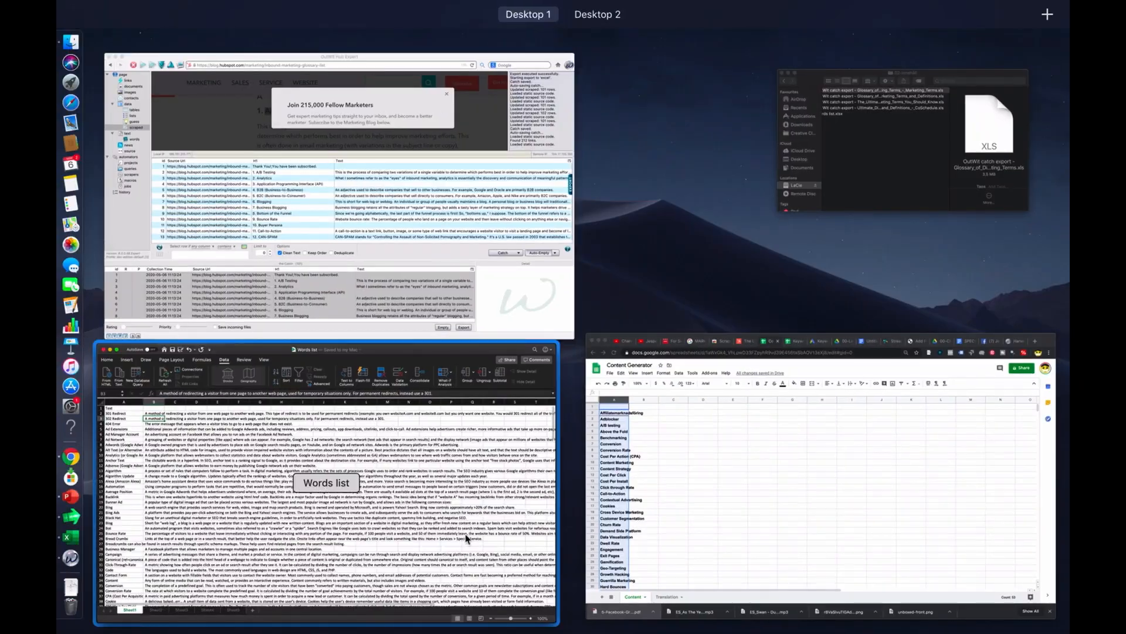
{"action": "left_click", "coordinate": [364, 512]}
{"action": "key", "text": "ctrl+Up"}
{"action": "left_click", "coordinate": [879, 162]}
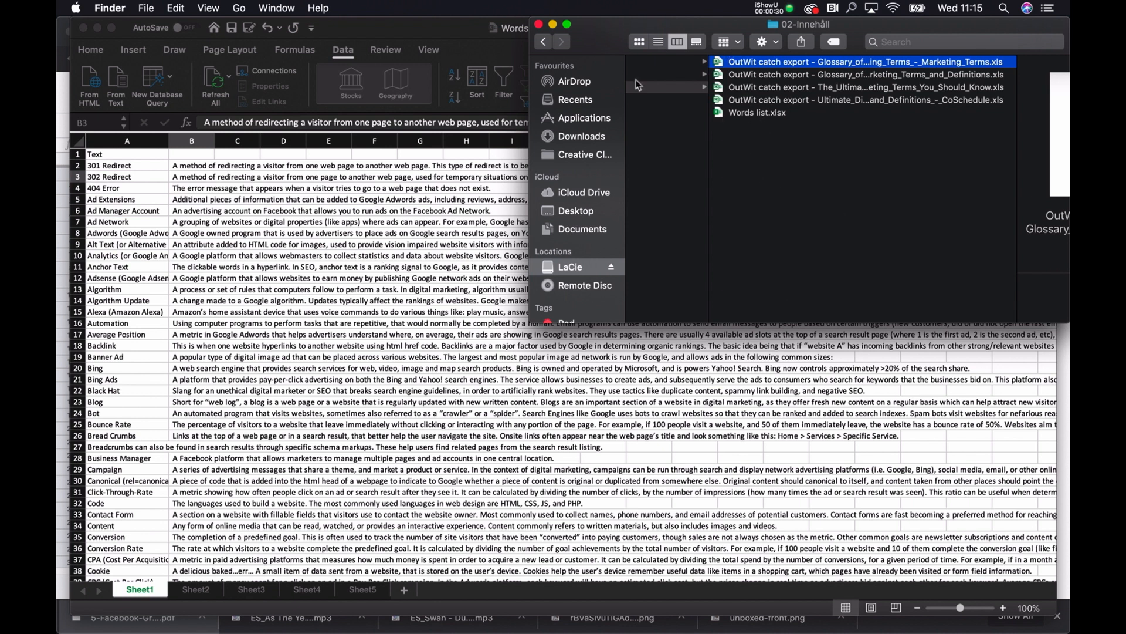
{"action": "left_click", "coordinate": [309, 245]}
{"action": "key", "text": "ctrl+Up"}
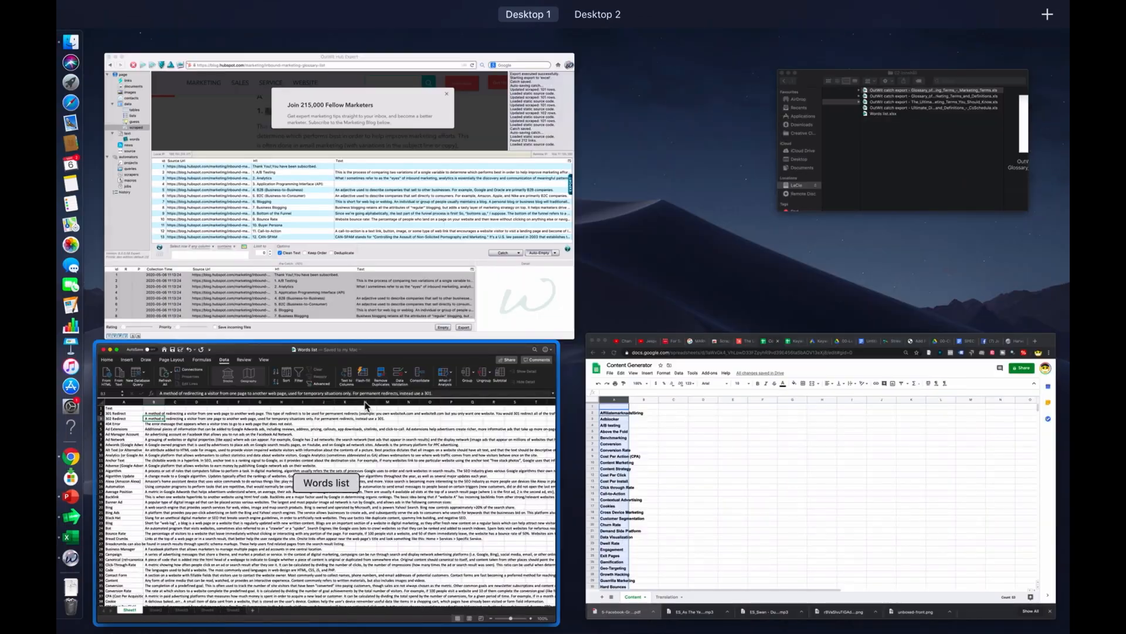
{"action": "left_click", "coordinate": [382, 431]}
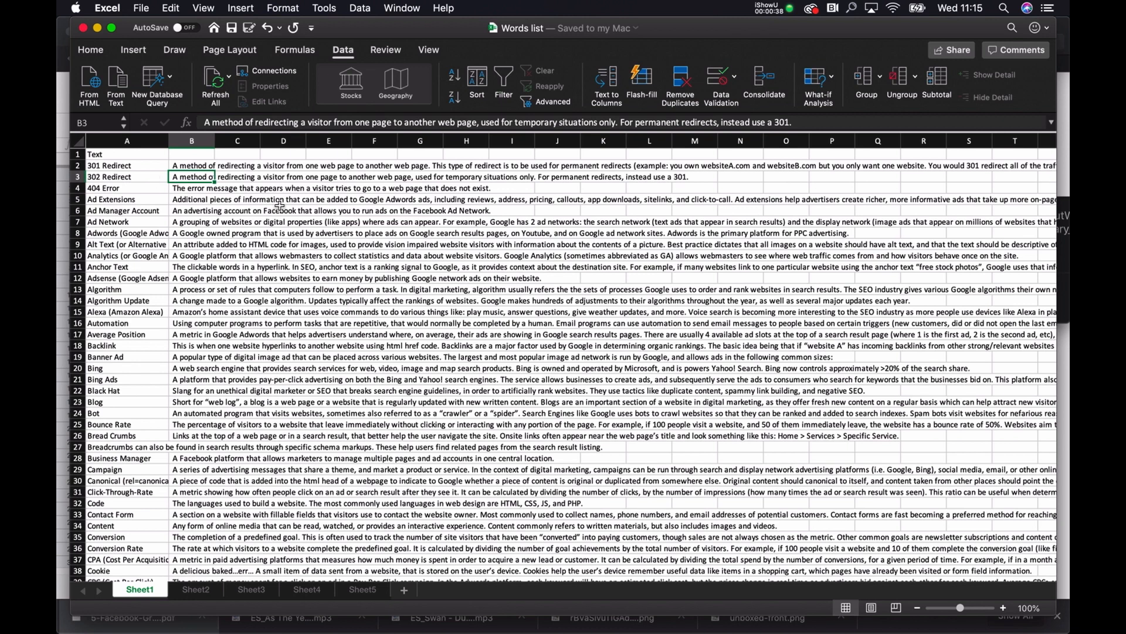
Step: Copy columns A and B of Sheet1 and paste them from cell A2 on the Content sheet of the Content Generator spreadsheet in Chrome
{"action": "left_click_drag", "start_coordinate": [143, 142], "coordinate": [182, 142]}
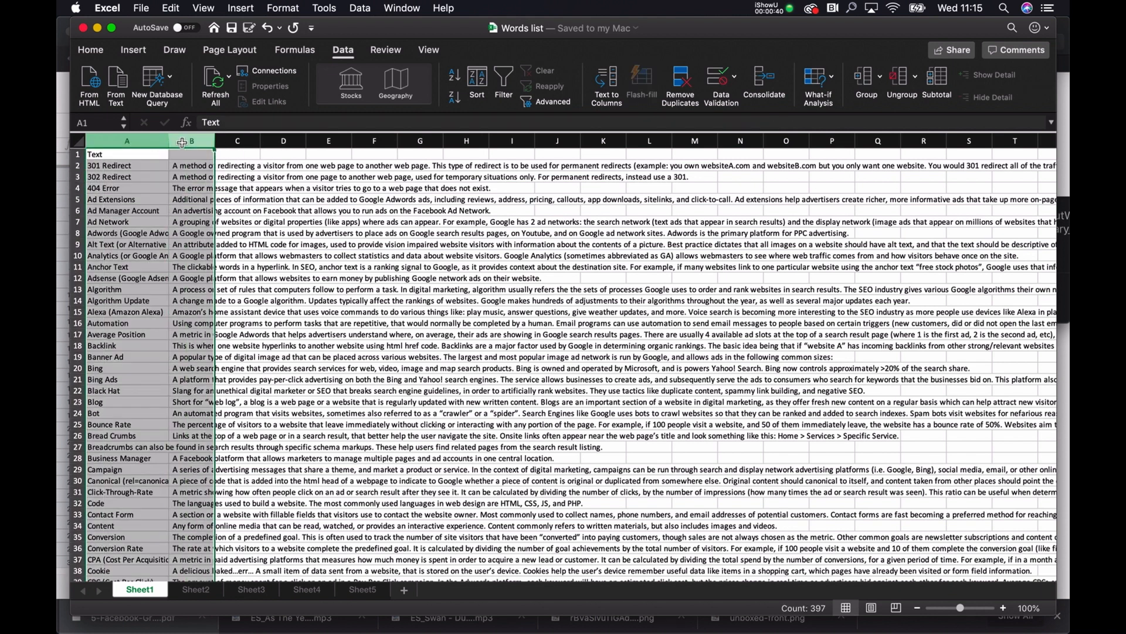
{"action": "key", "text": "super+c"}
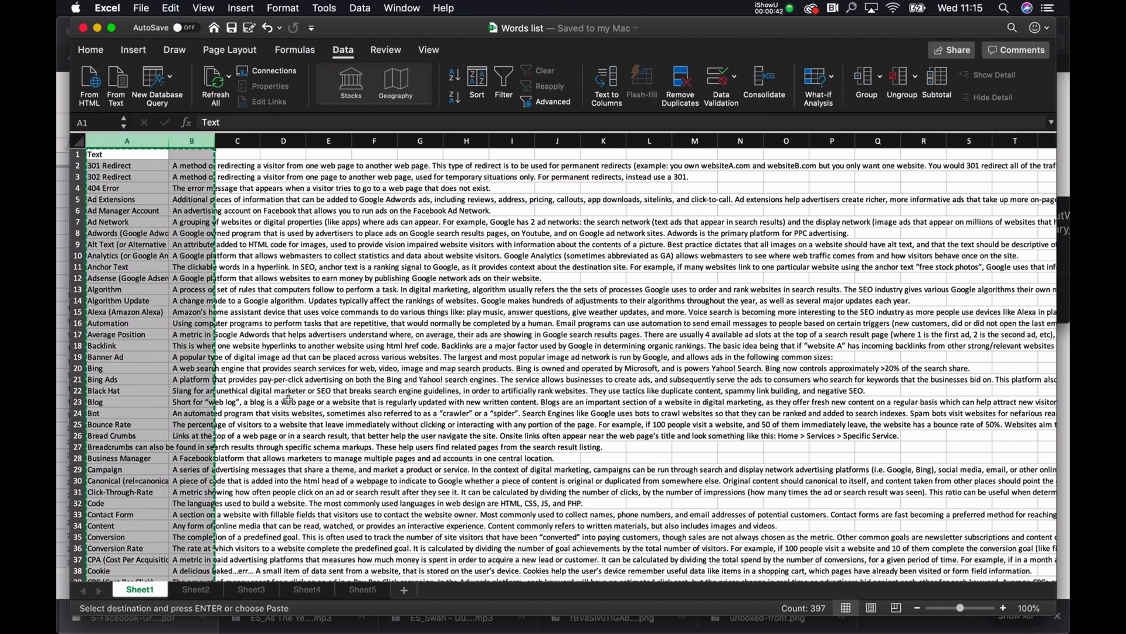
{"action": "key", "text": "ctrl+Up"}
{"action": "left_click", "coordinate": [666, 478]}
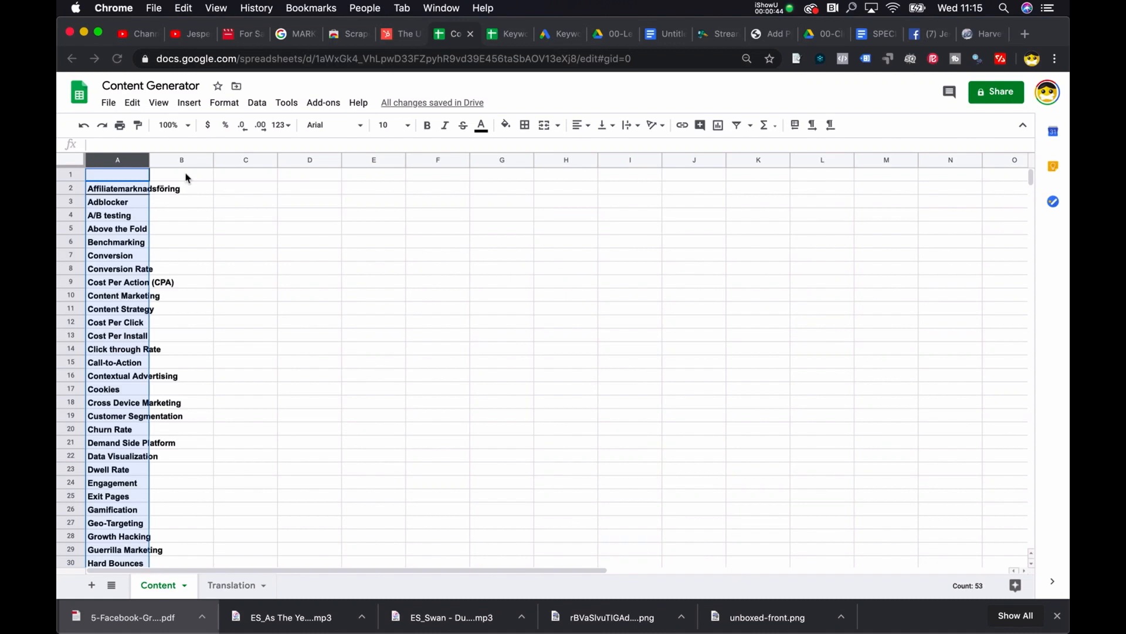
{"action": "left_click", "coordinate": [110, 179]}
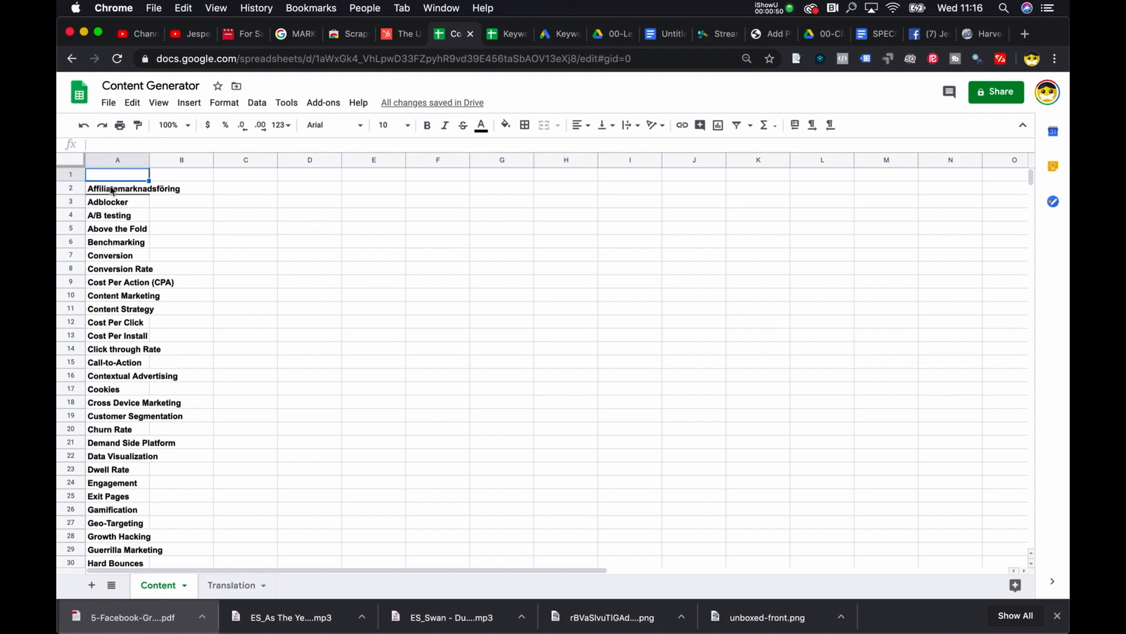
{"action": "left_click", "coordinate": [112, 191]}
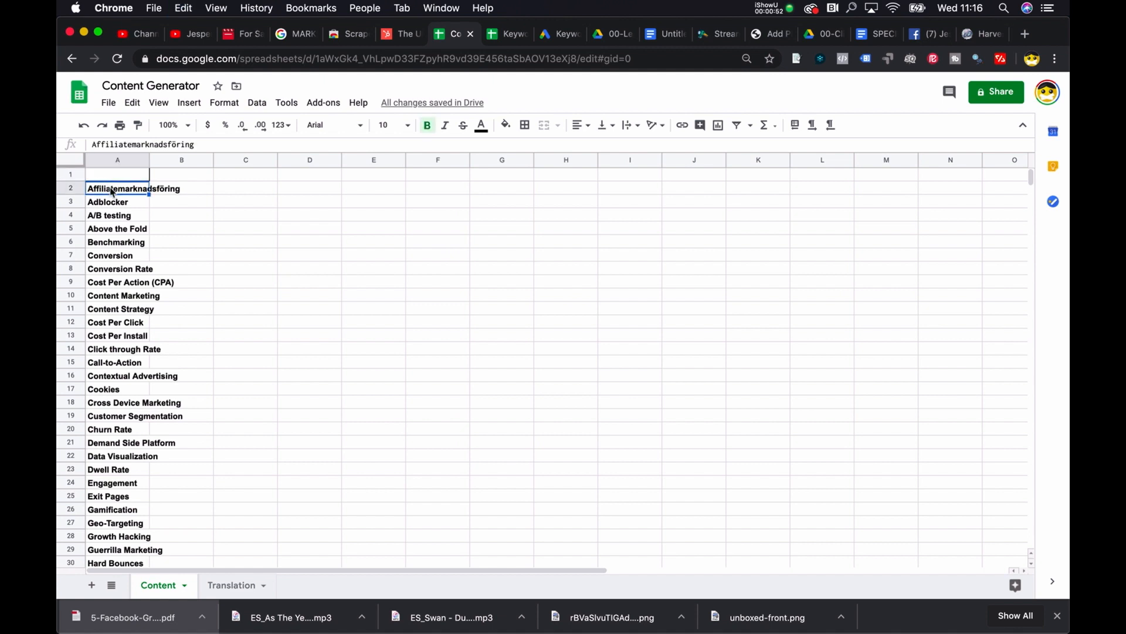
{"action": "key", "text": "super+v"}
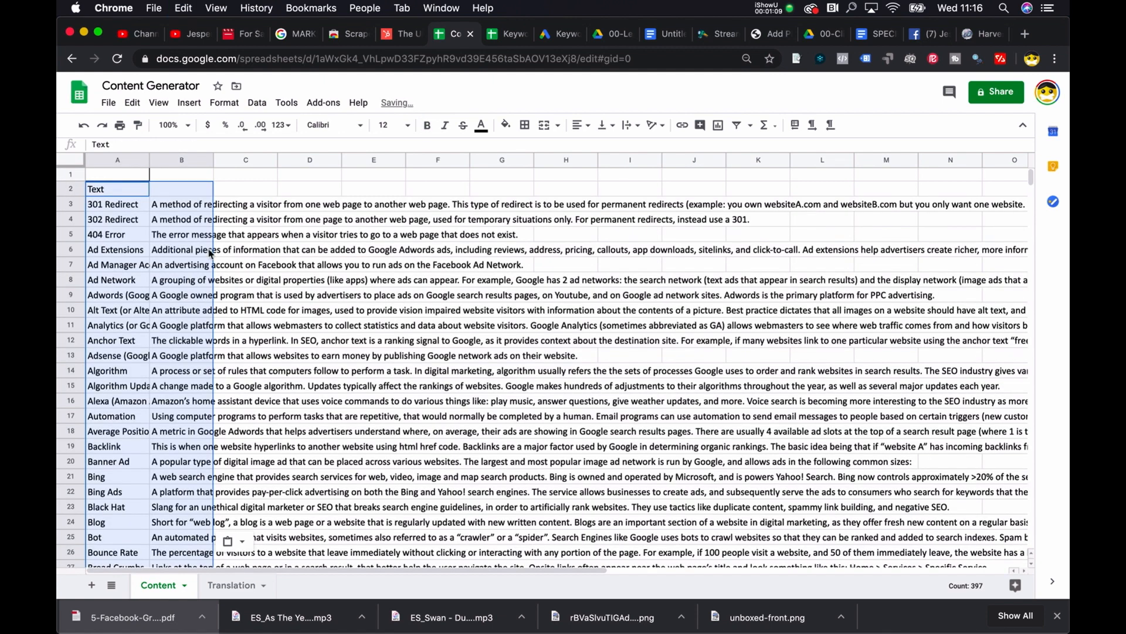
{"action": "left_click", "coordinate": [173, 220]}
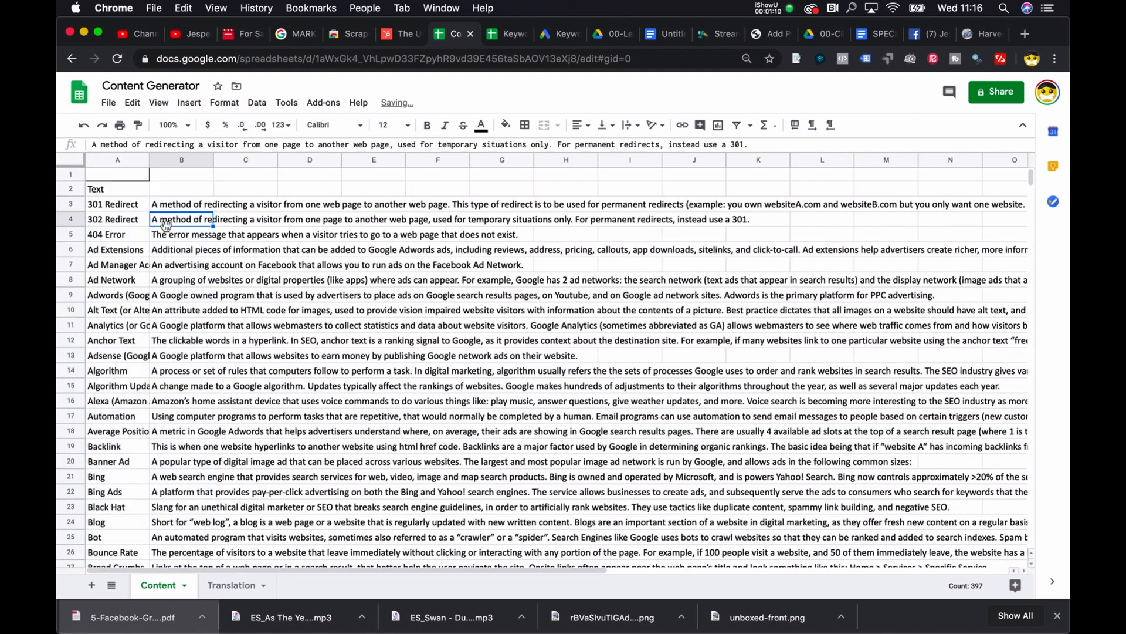
Step: Look through the pasted terms and explanations on the Content sheet and widen column A
{"action": "scroll", "coordinate": [172, 284], "scroll_direction": "down", "scroll_amount": 5}
{"action": "scroll", "coordinate": [172, 284], "scroll_direction": "down", "scroll_amount": 20}
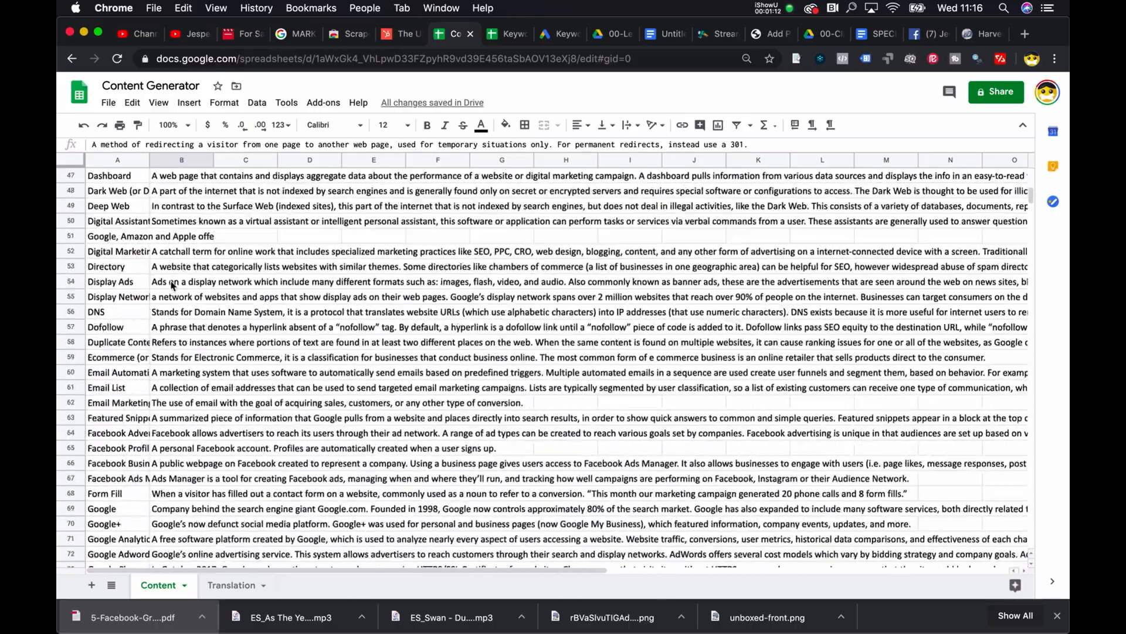
{"action": "scroll", "coordinate": [172, 284], "scroll_direction": "down", "scroll_amount": 12}
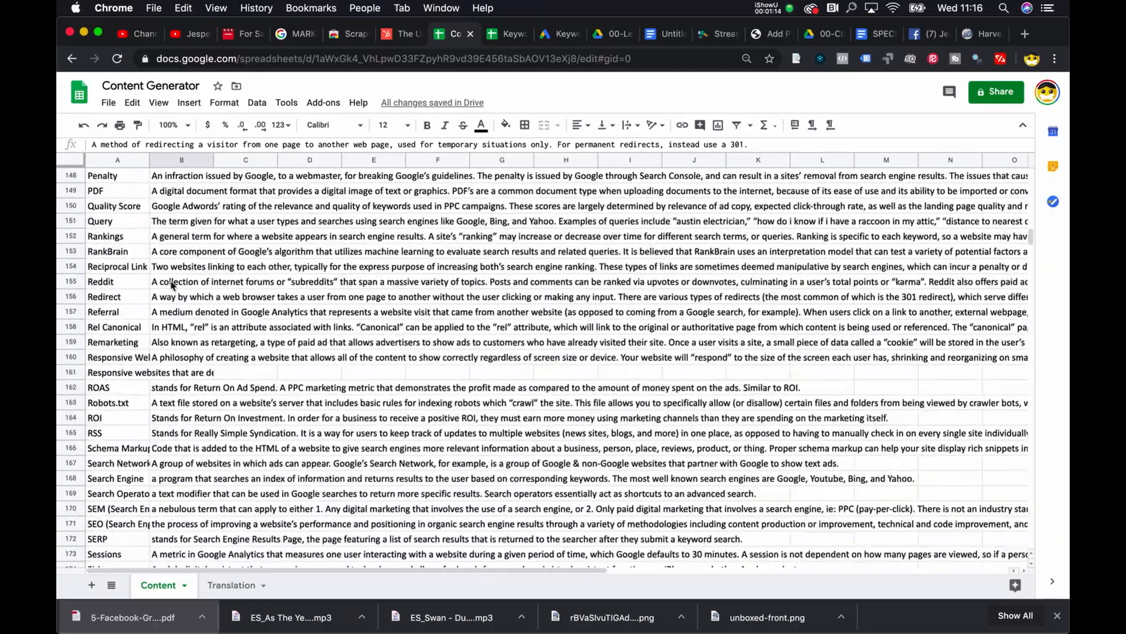
{"action": "scroll", "coordinate": [172, 284], "scroll_direction": "up", "scroll_amount": 20}
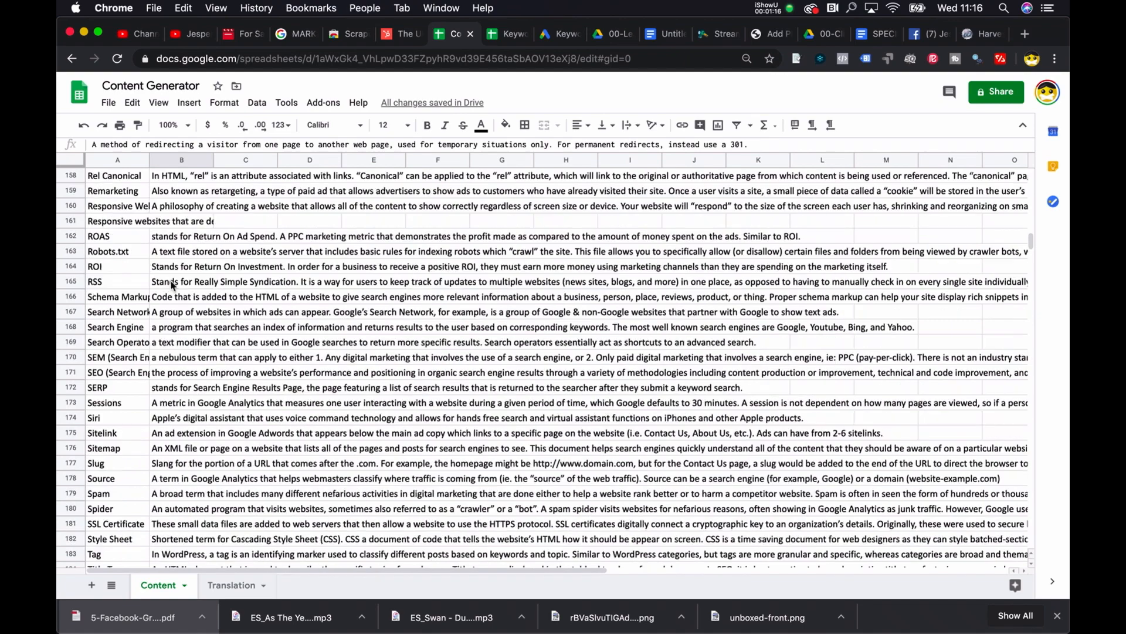
{"action": "scroll", "coordinate": [146, 222], "scroll_direction": "up", "scroll_amount": 7}
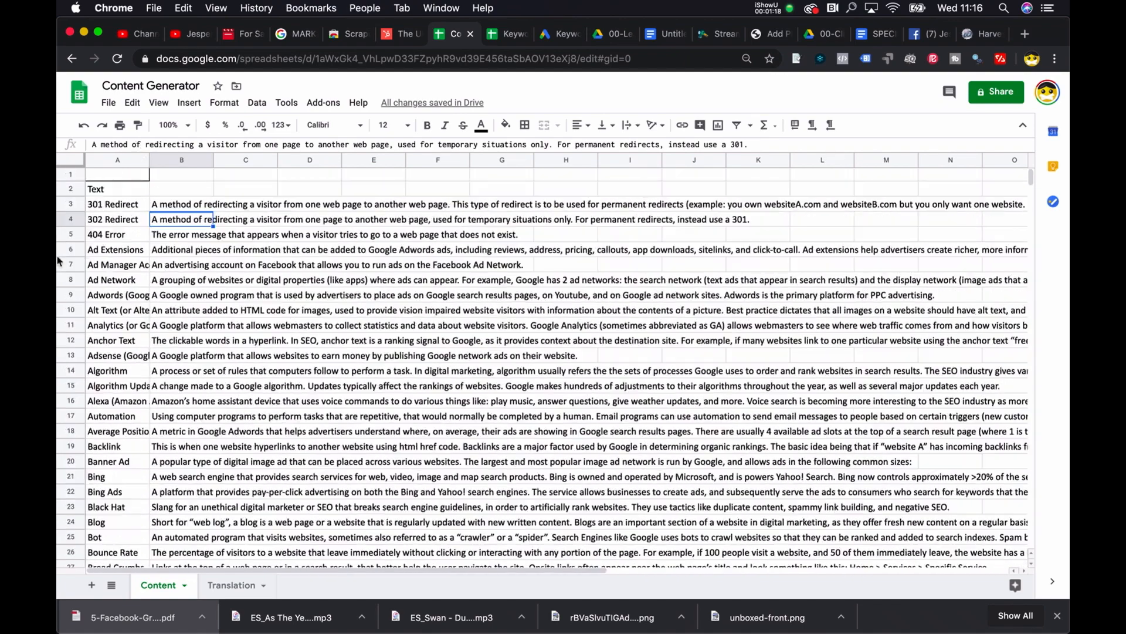
{"action": "left_click_drag", "start_coordinate": [149, 158], "coordinate": [194, 159]}
Step: Set the text wrapping of all cells on the Content sheet to Wrap
{"action": "left_click", "coordinate": [128, 165]}
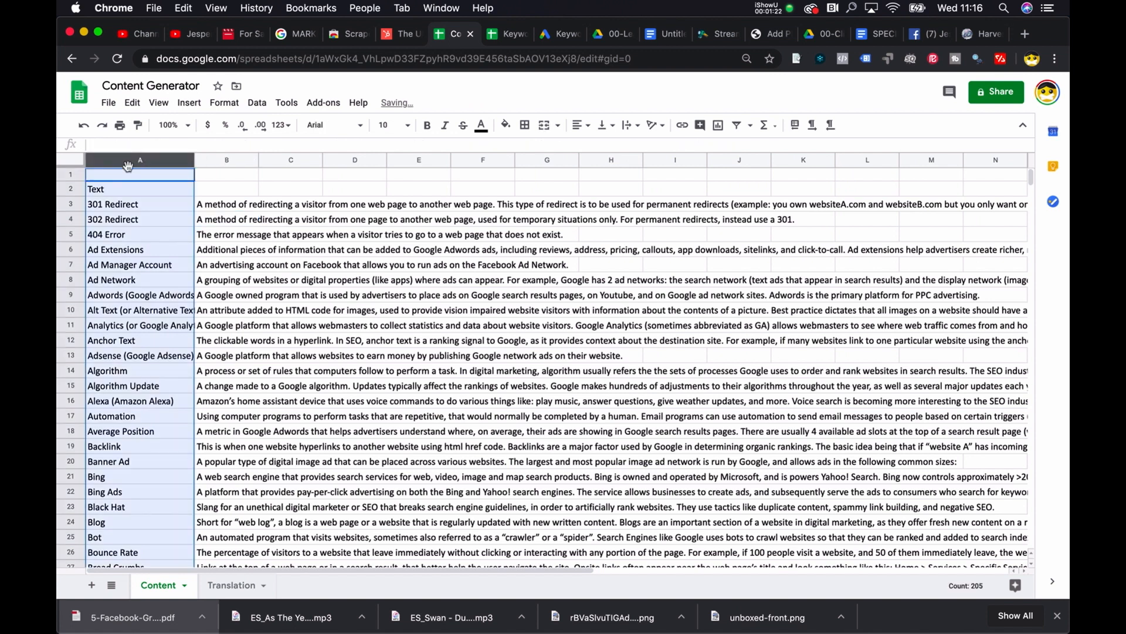
{"action": "left_click", "coordinate": [71, 160]}
{"action": "left_click", "coordinate": [224, 102]}
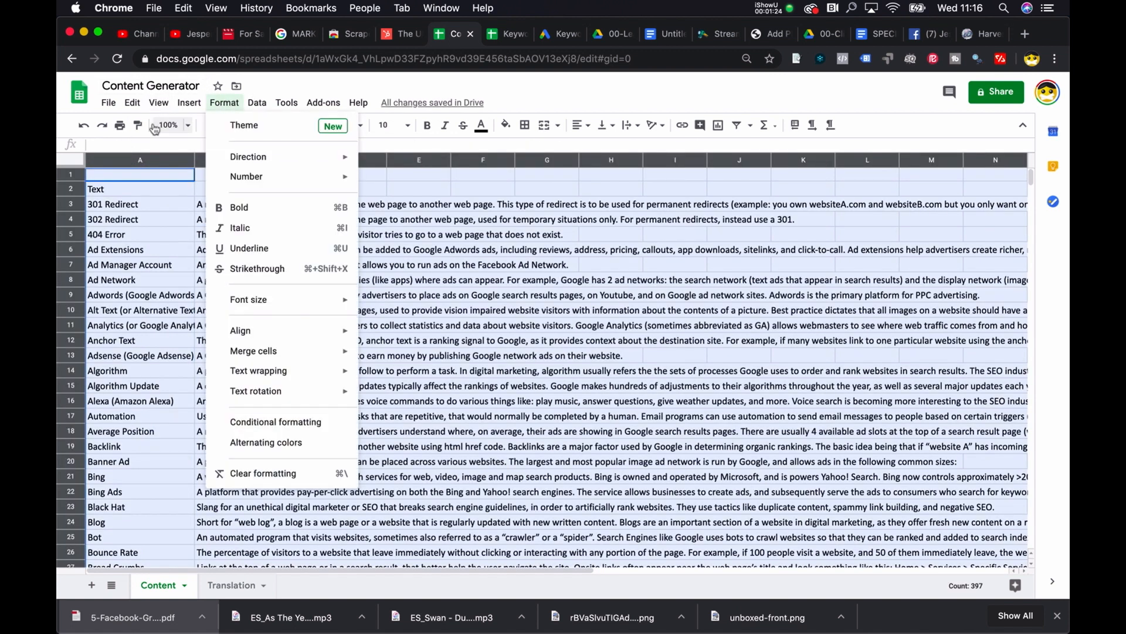
{"action": "mouse_move", "coordinate": [327, 371]}
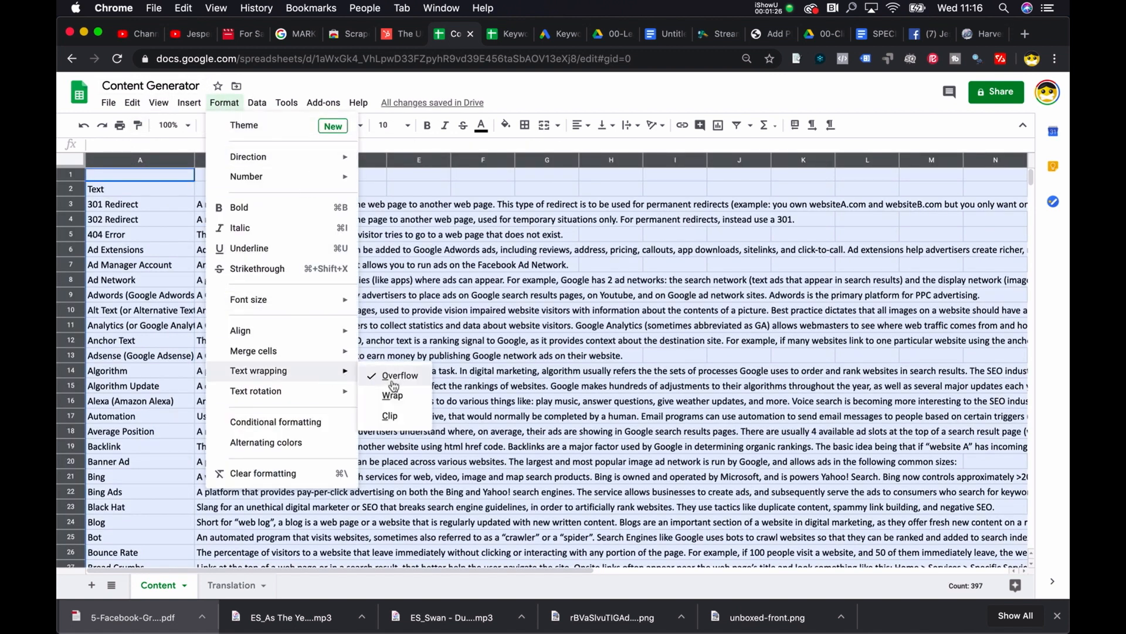
{"action": "left_click", "coordinate": [392, 395]}
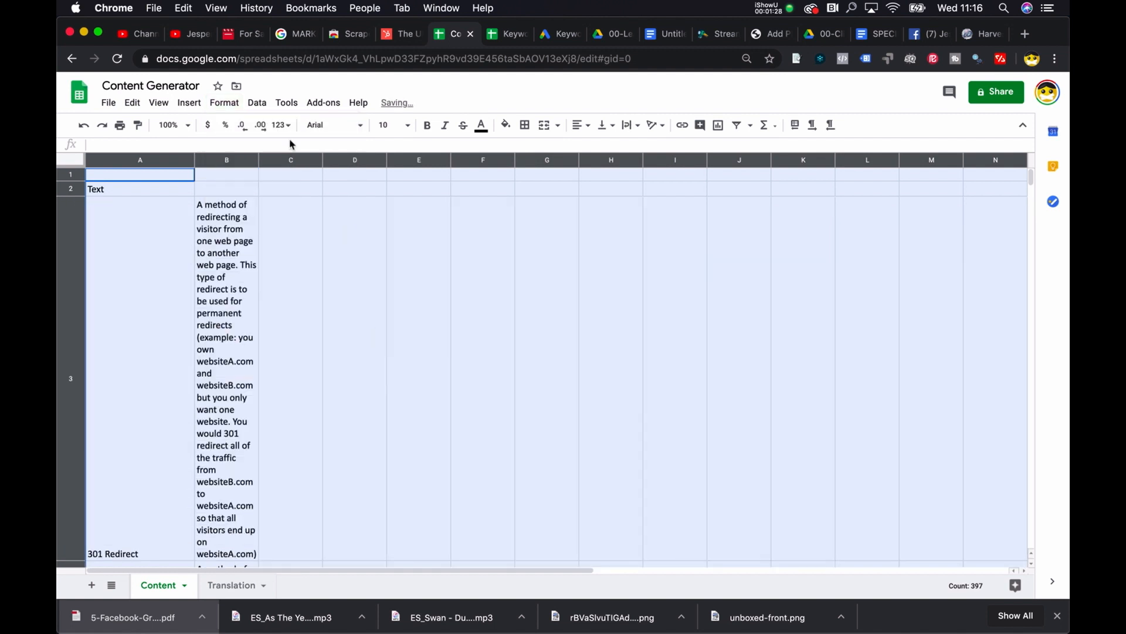
Step: Widen column B on the Content sheet for the explanations and select the 301 Redirect explanation in B3
{"action": "left_click_drag", "start_coordinate": [256, 167], "coordinate": [635, 159]}
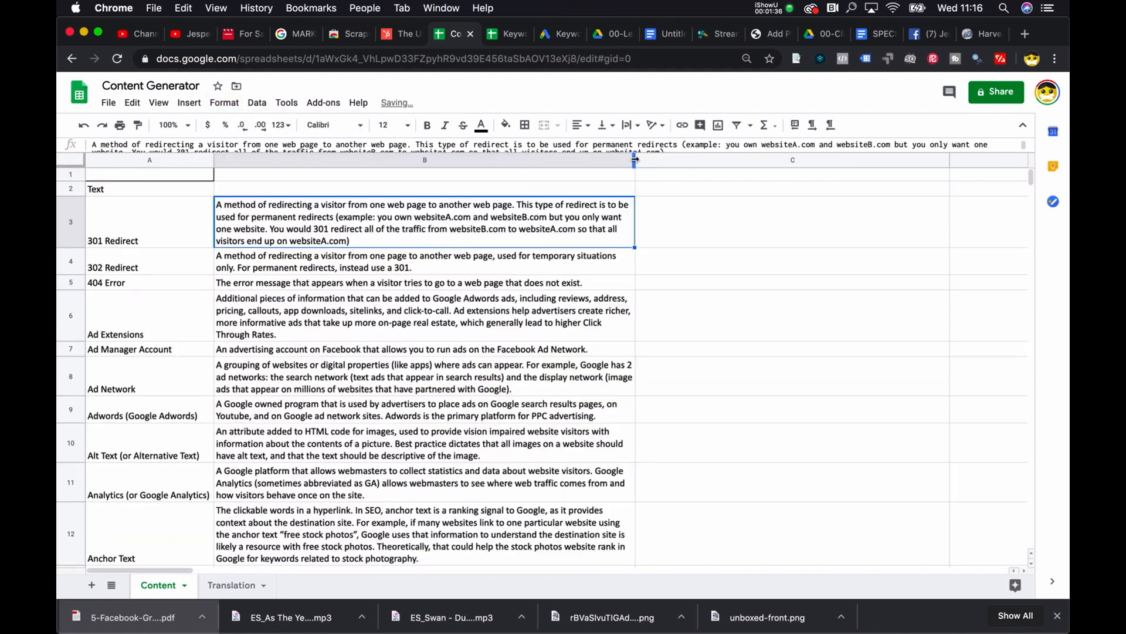
{"action": "left_click", "coordinate": [446, 272]}
{"action": "left_click", "coordinate": [110, 221]}
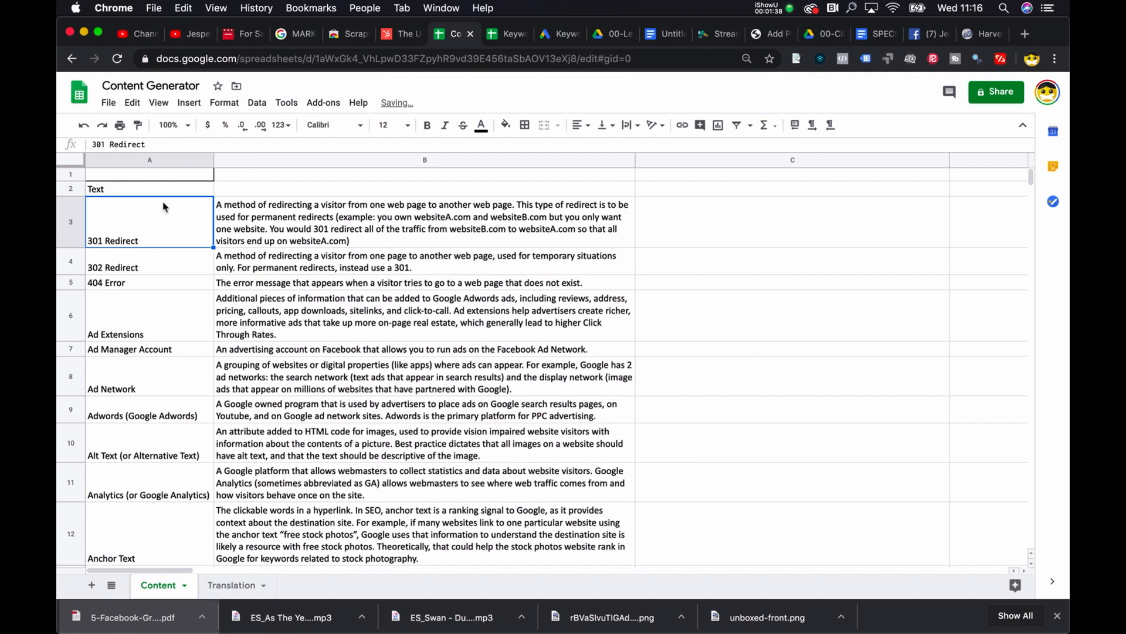
{"action": "left_click", "coordinate": [278, 230]}
Step: Widen column A on the Translation sheet and compare its translated terms with those on the Content sheet
{"action": "left_click", "coordinate": [232, 585]}
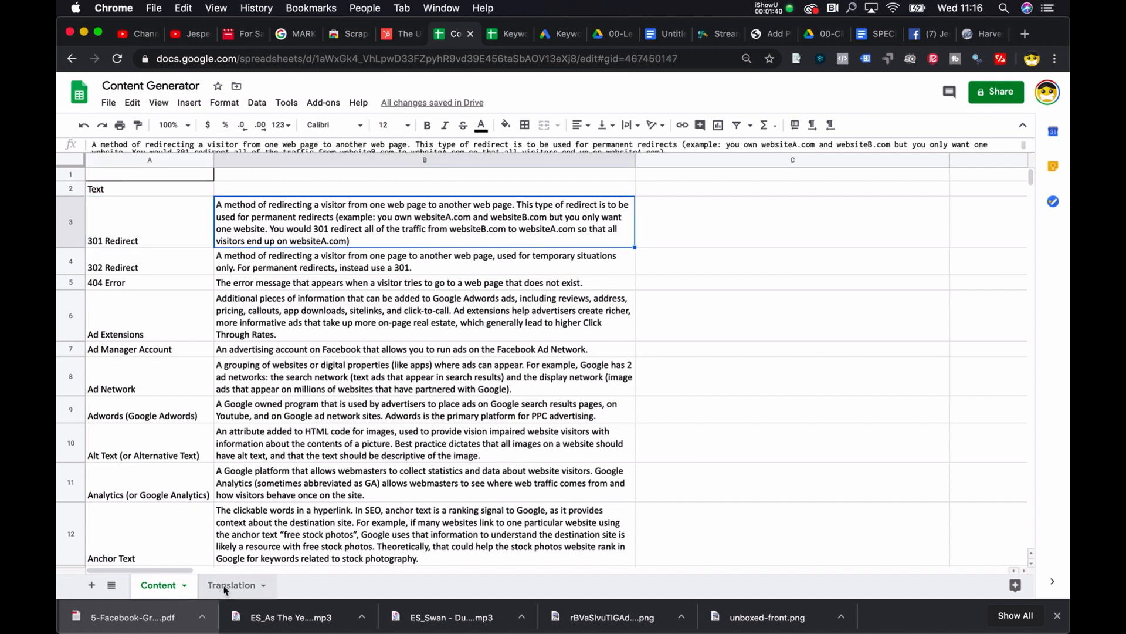
{"action": "left_click_drag", "start_coordinate": [150, 164], "coordinate": [223, 405]}
{"action": "left_click", "coordinate": [159, 585]}
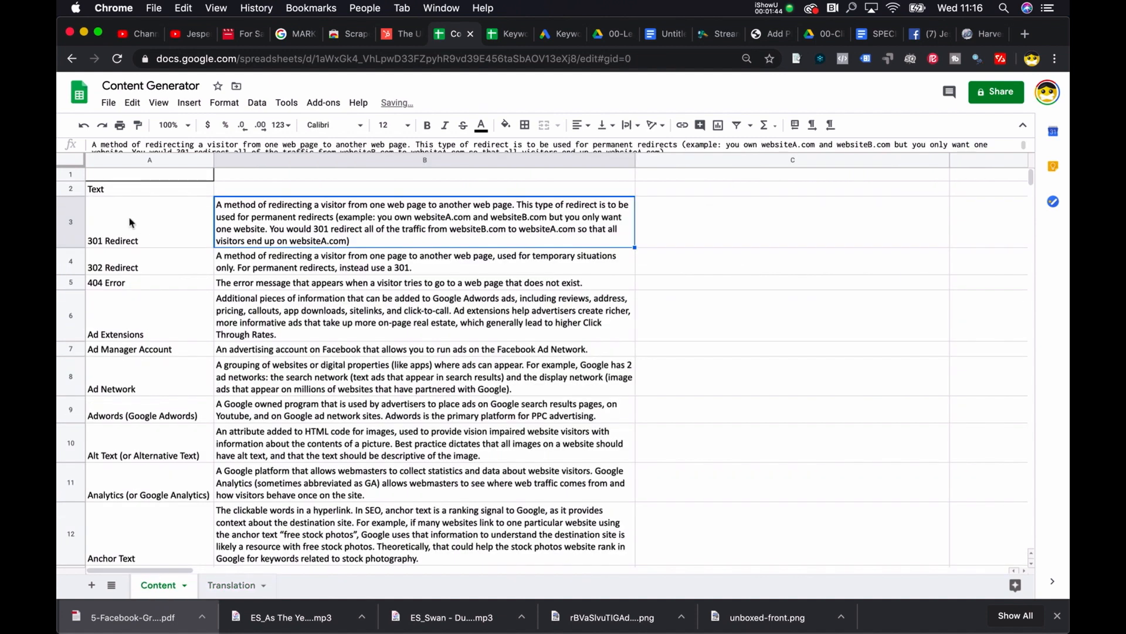
{"action": "left_click", "coordinate": [134, 222]}
{"action": "left_click", "coordinate": [232, 585]}
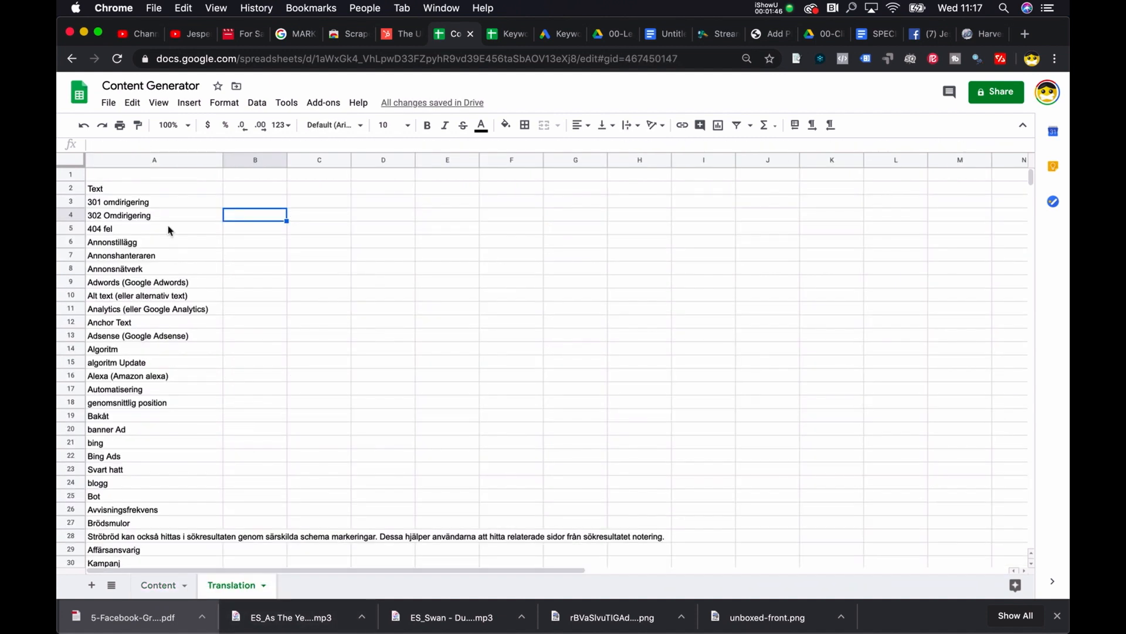
Step: Move the translation formula from A2 up to A1 on the Translation sheet and select the emptied A2
{"action": "left_click", "coordinate": [147, 202]}
{"action": "key", "text": "Up"}
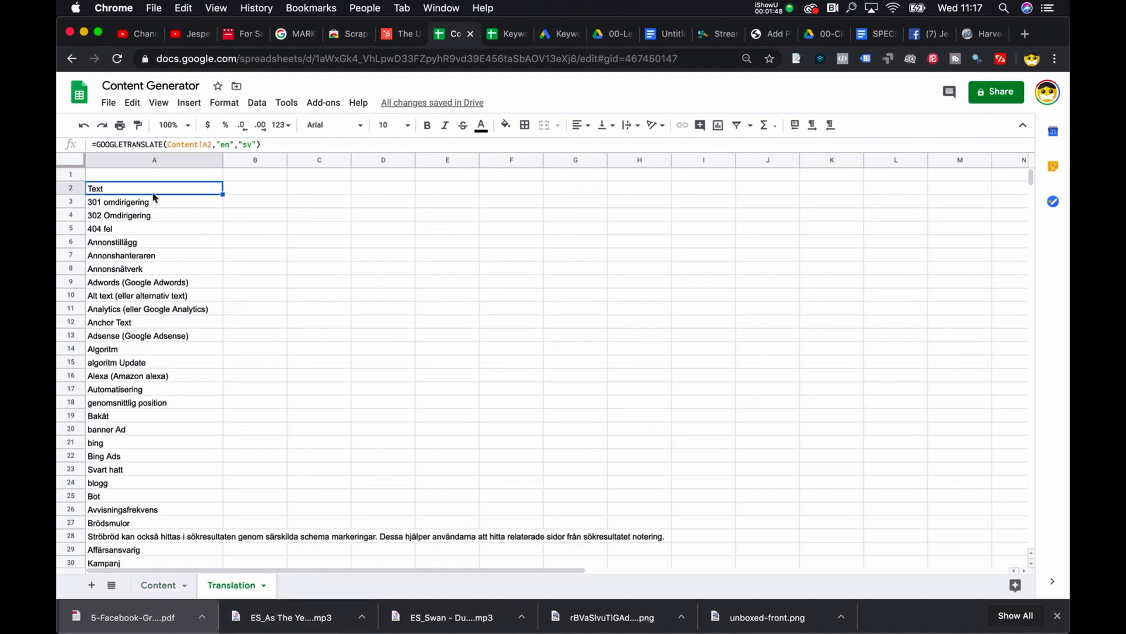
{"action": "left_click_drag", "start_coordinate": [145, 181], "coordinate": [144, 177]}
{"action": "left_click", "coordinate": [143, 192]}
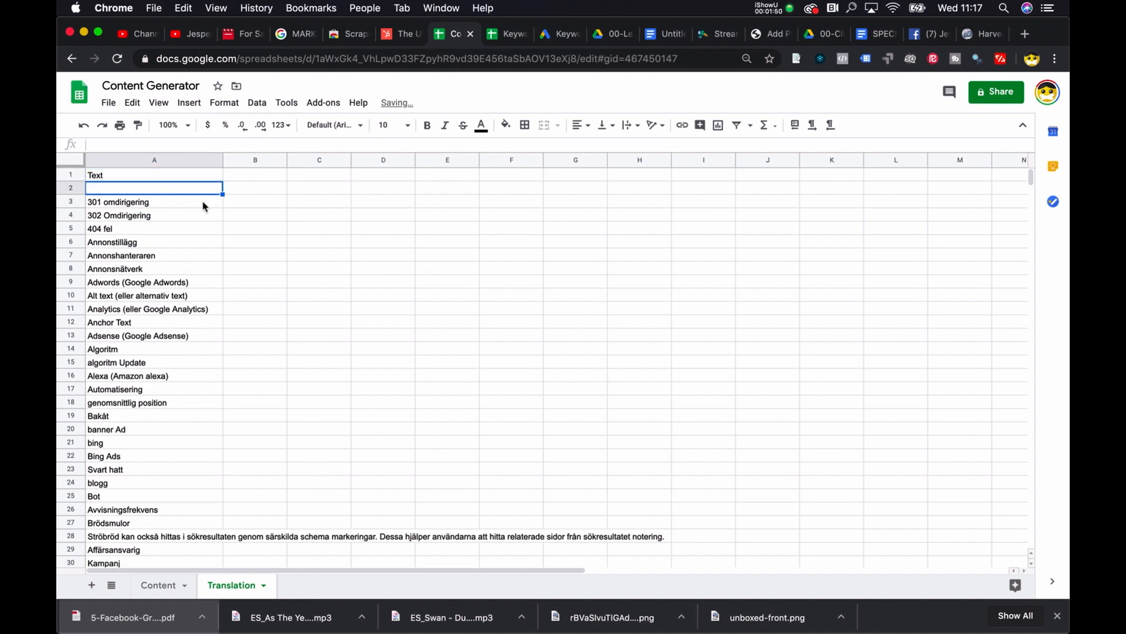
Step: Enter the formula =GOOGLETRANSLATE(Content!A2, "en","sv") in A2 of the Translation sheet
{"action": "type", "text": "=goog"}
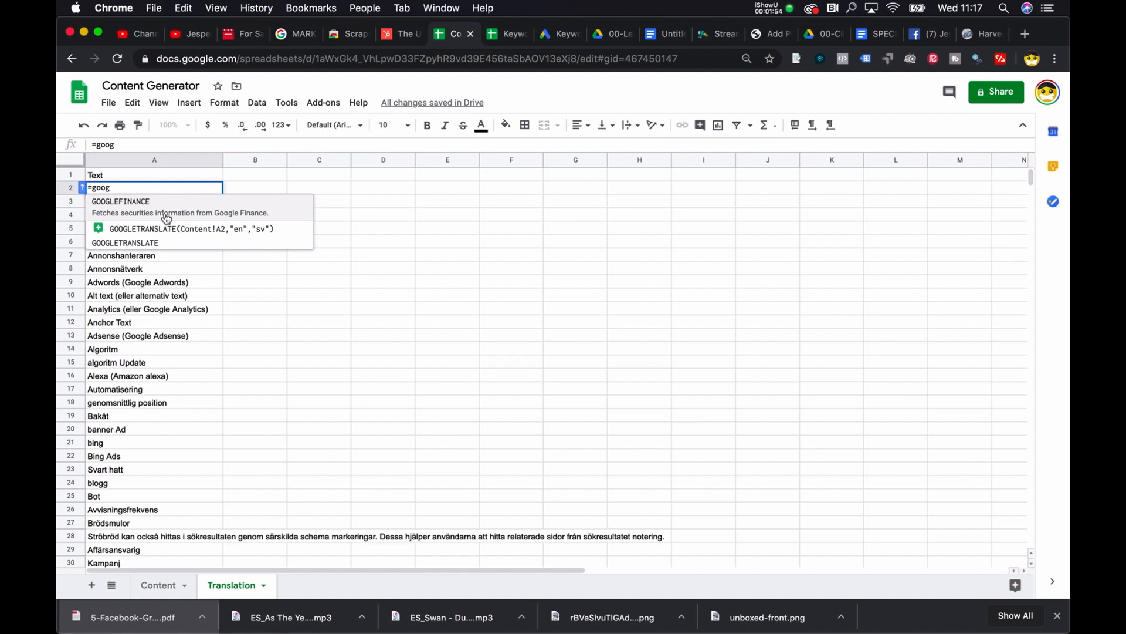
{"action": "left_click", "coordinate": [163, 235]}
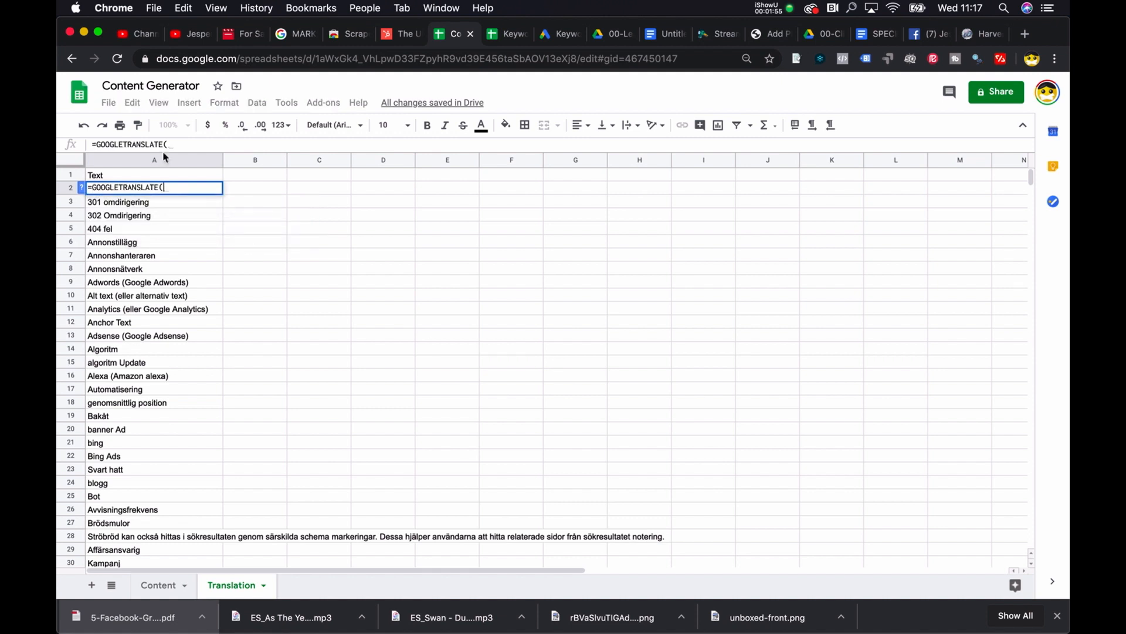
{"action": "left_click", "coordinate": [157, 585]}
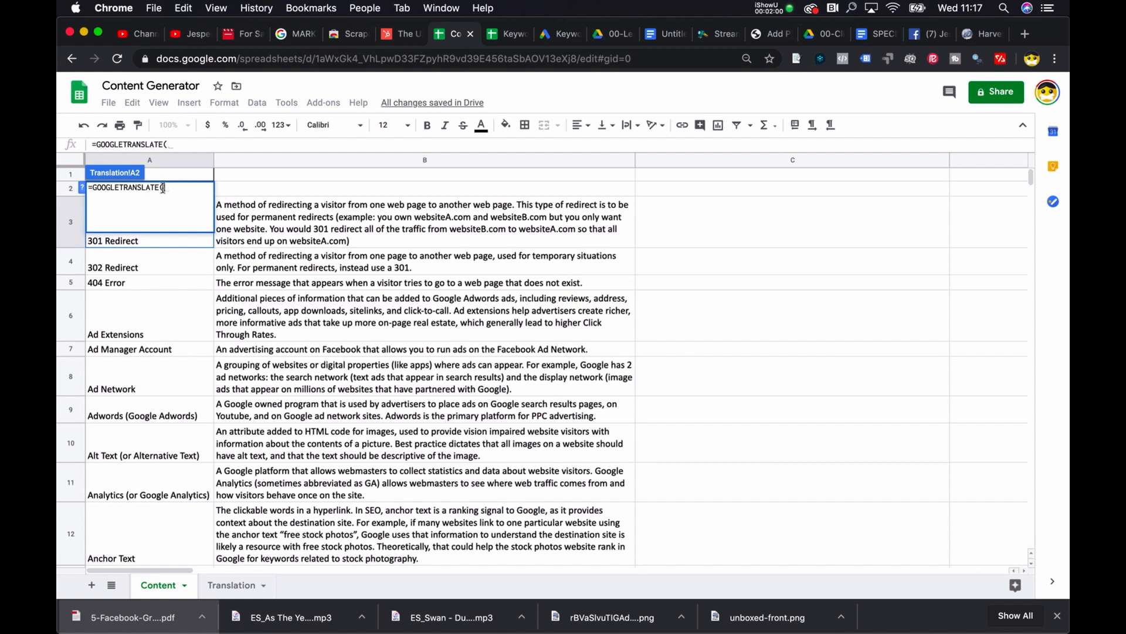
{"action": "left_click", "coordinate": [228, 585]}
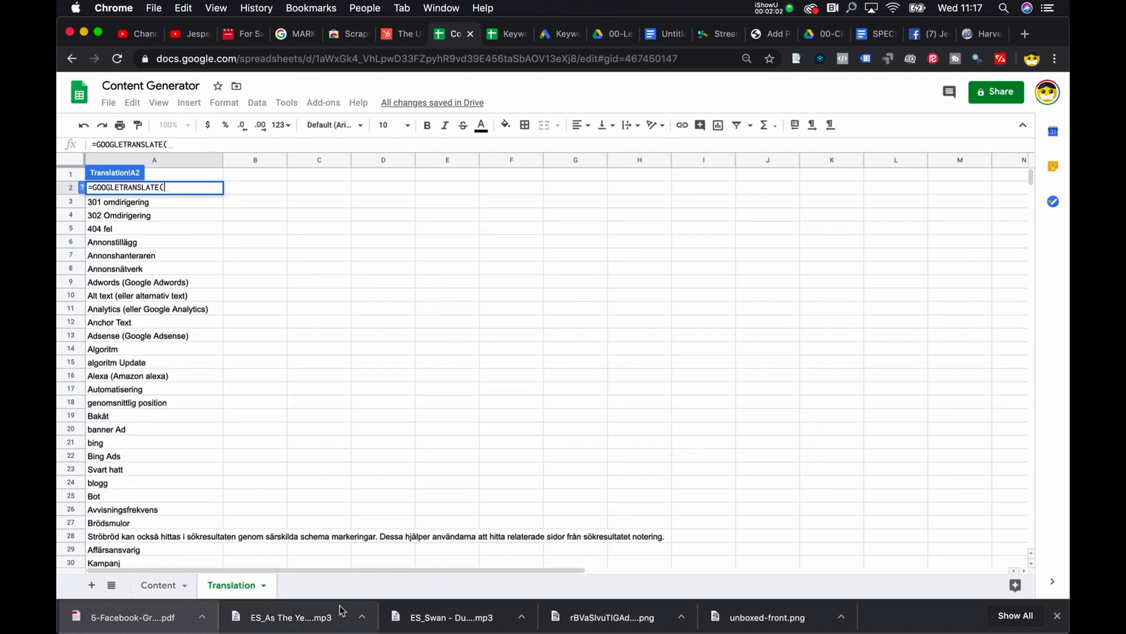
{"action": "type", "text": "Content!A"}
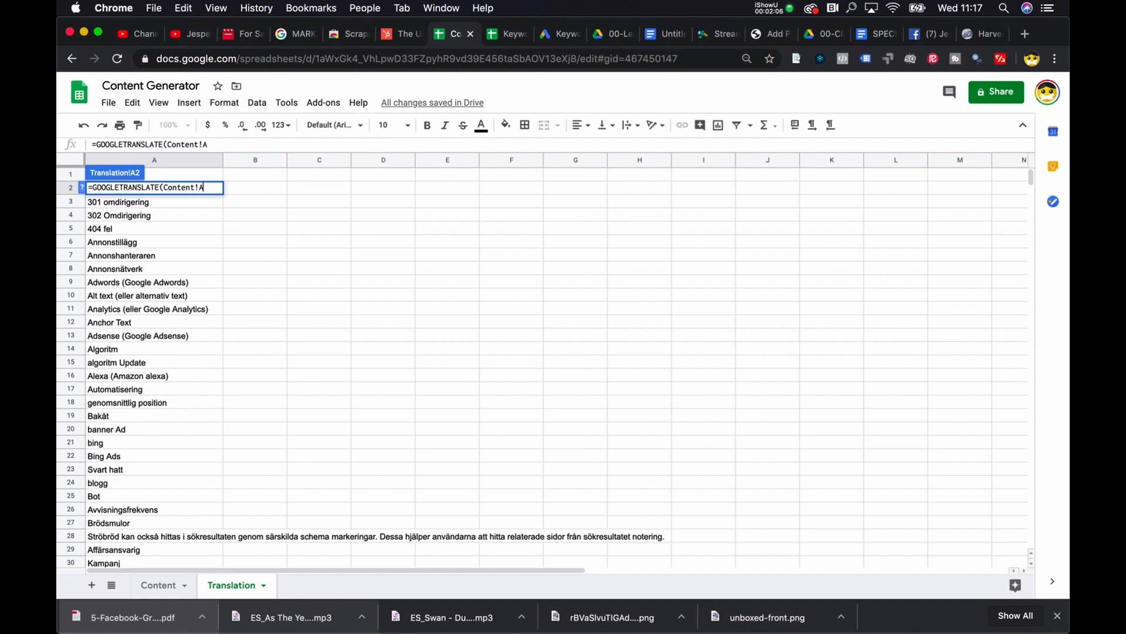
{"action": "type", "text": "\"2,"}
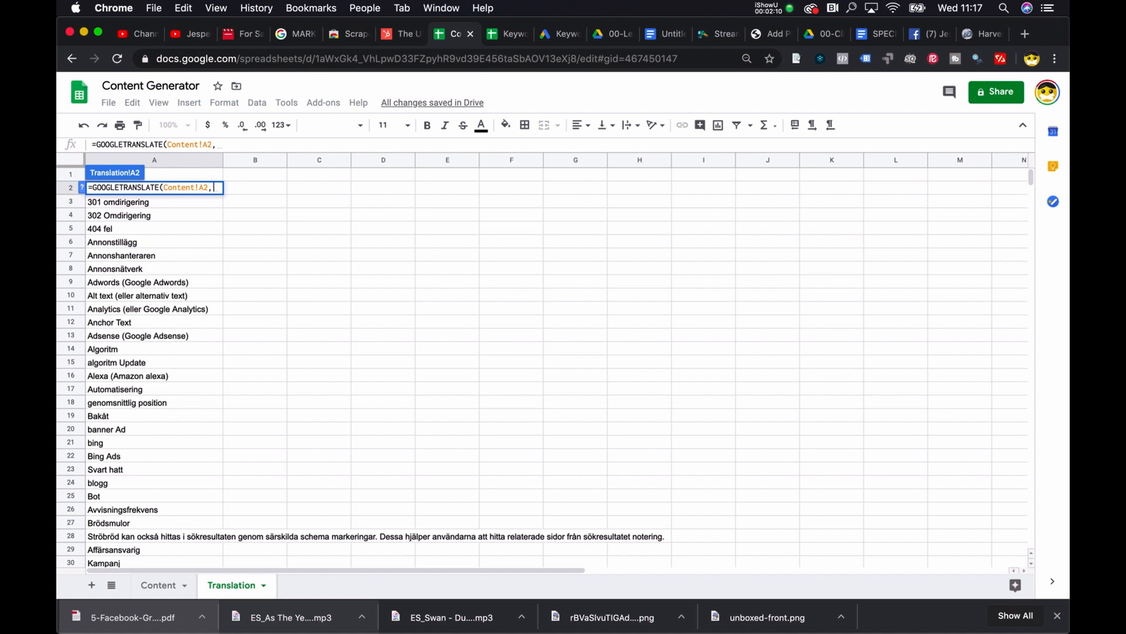
{"action": "type", "text": " \""}
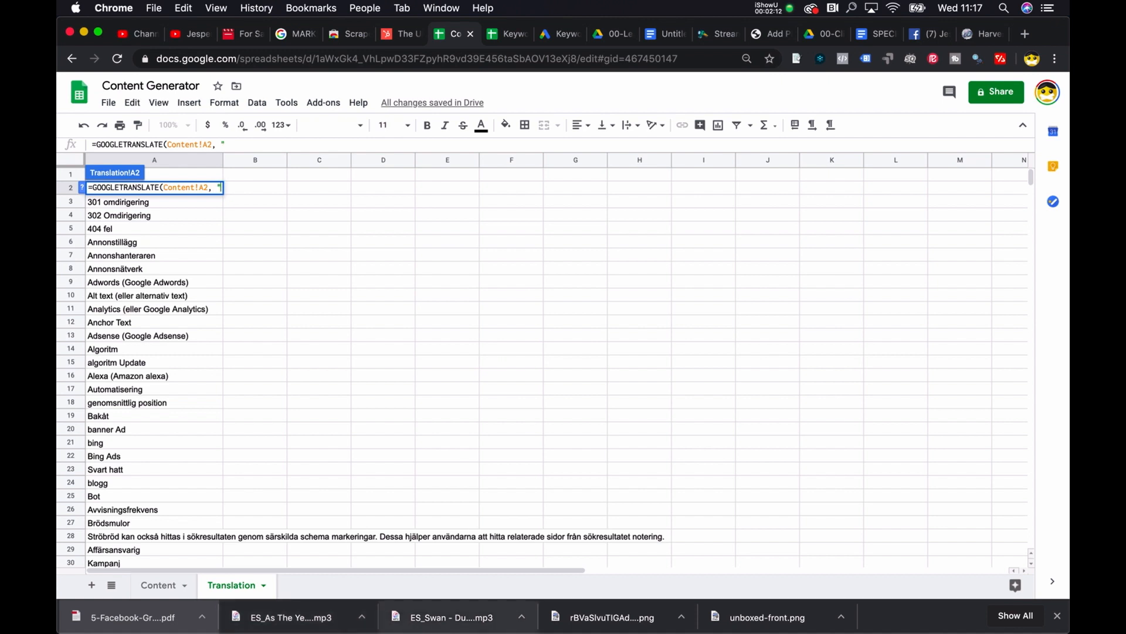
{"action": "type", "text": "en\","}
{"action": "type", "text": "\"sw"}
{"action": "key", "text": "BackSpace"}
{"action": "type", "text": "v"}
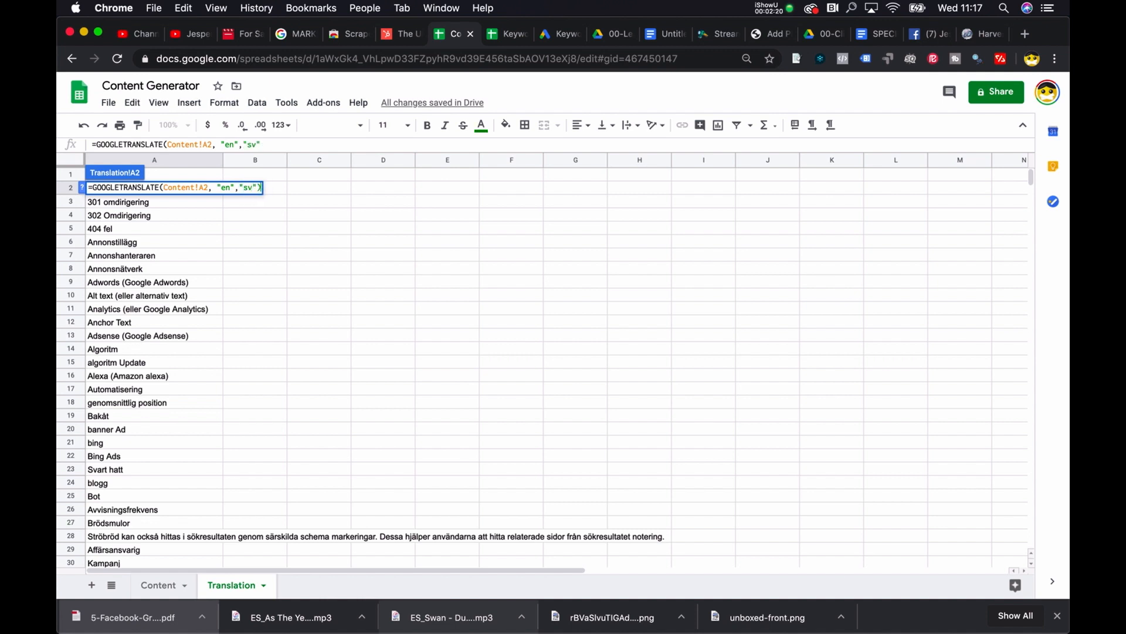
{"action": "key", "text": "Return"}
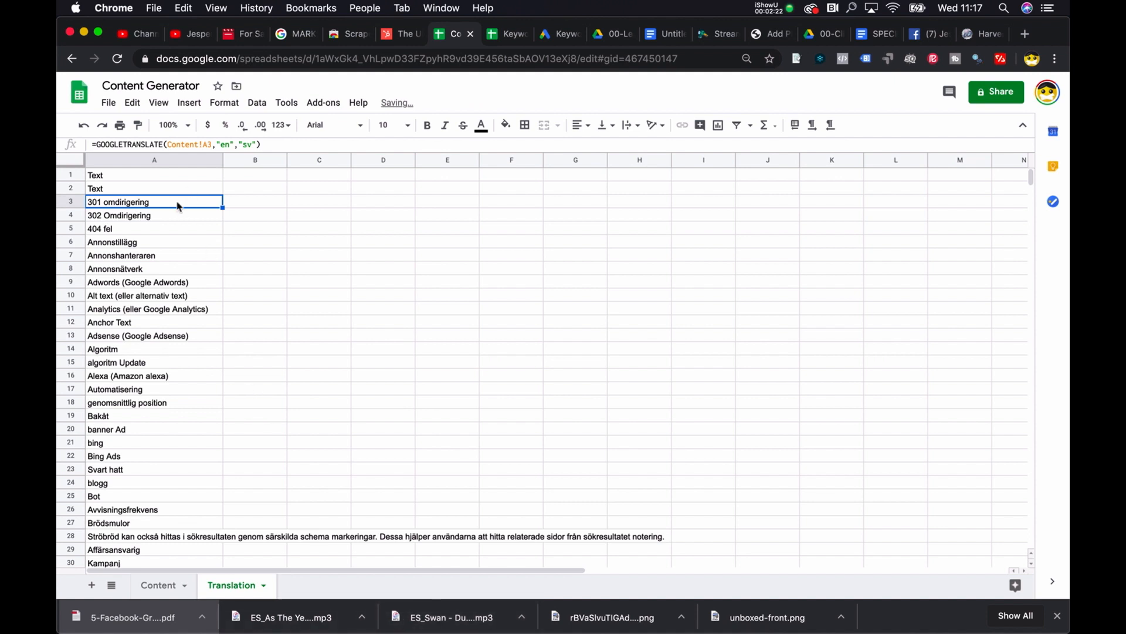
Step: Delete the duplicate formula from A1 of the Translation sheet
{"action": "key", "text": "Up"}
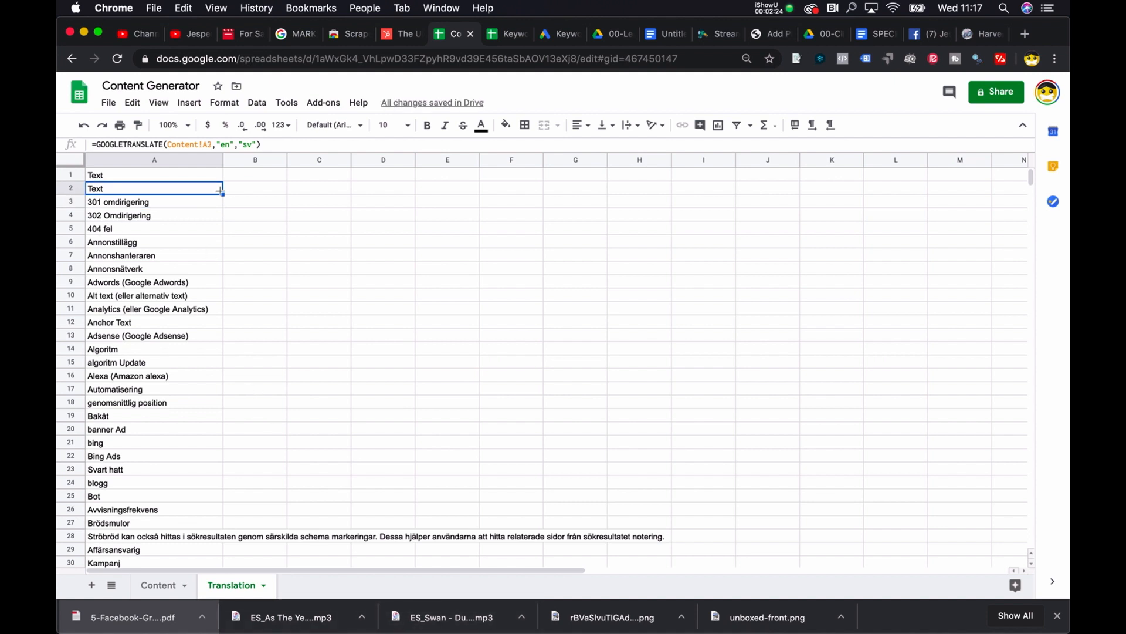
{"action": "left_click", "coordinate": [173, 176]}
{"action": "key", "text": "Delete"}
{"action": "key", "text": "Down"}
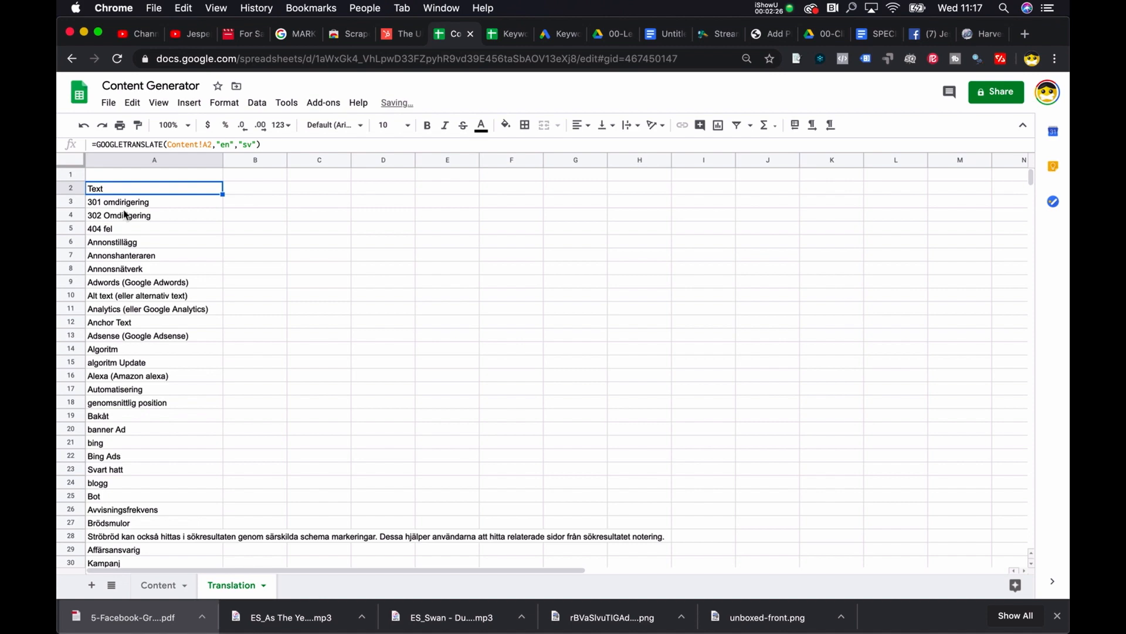
Step: Check where the terms end on the Content sheet and fill the A2 formula down column A of the Translation sheet through row 240
{"action": "left_click_drag", "start_coordinate": [223, 194], "coordinate": [223, 234]}
{"action": "left_click", "coordinate": [147, 583]}
{"action": "scroll", "coordinate": [158, 338], "scroll_direction": "down", "scroll_amount": 15}
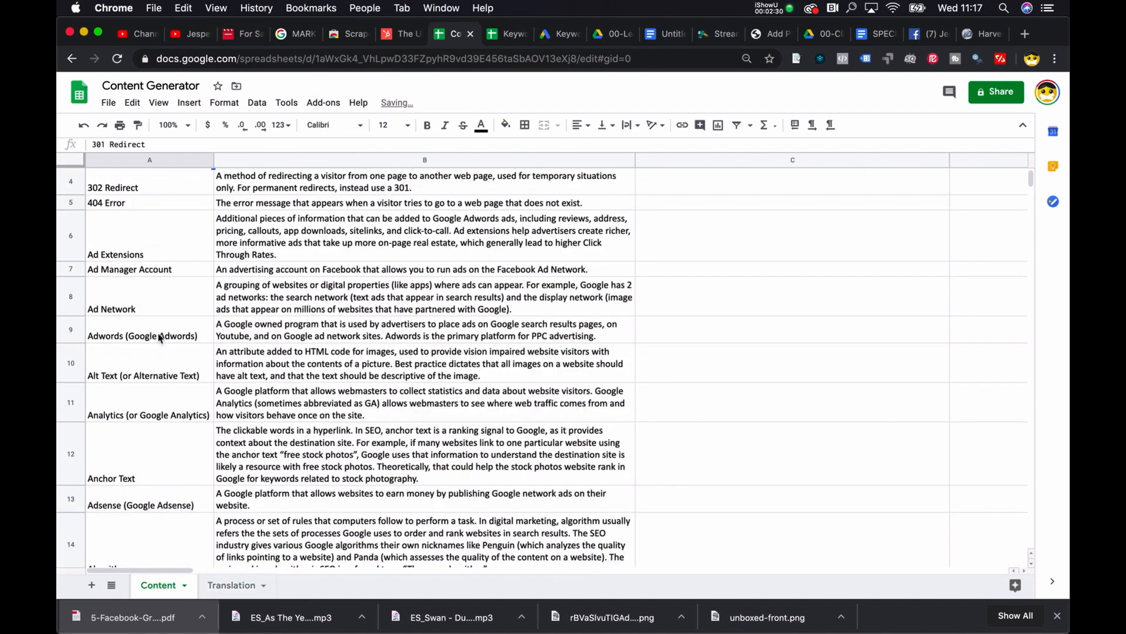
{"action": "scroll", "coordinate": [159, 338], "scroll_direction": "down", "scroll_amount": 20}
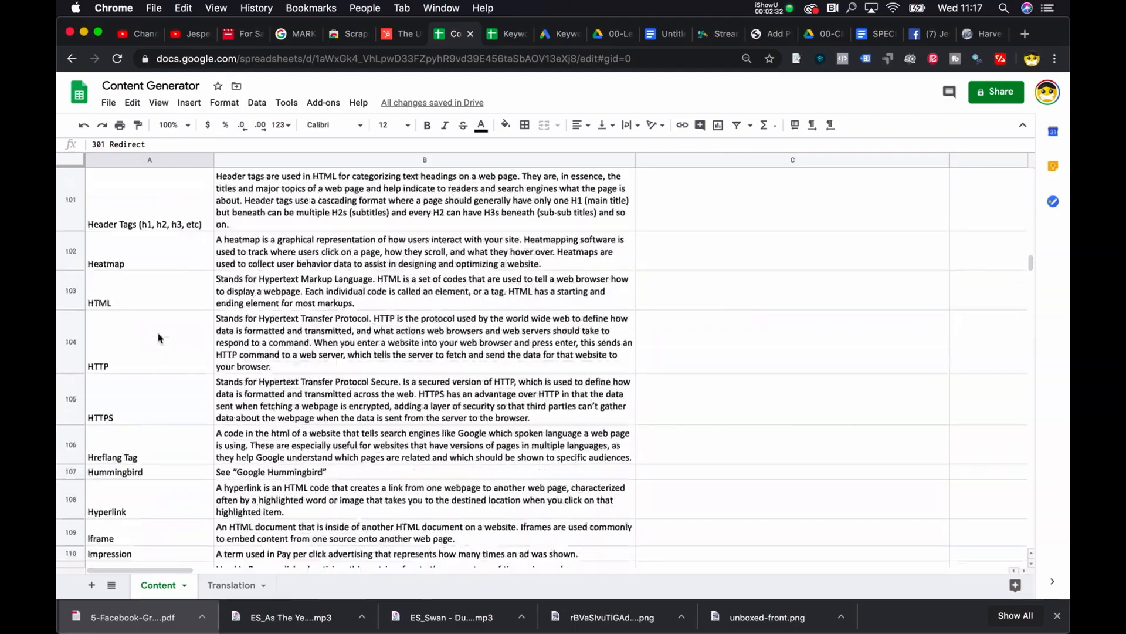
{"action": "scroll", "coordinate": [158, 339], "scroll_direction": "down", "scroll_amount": 20}
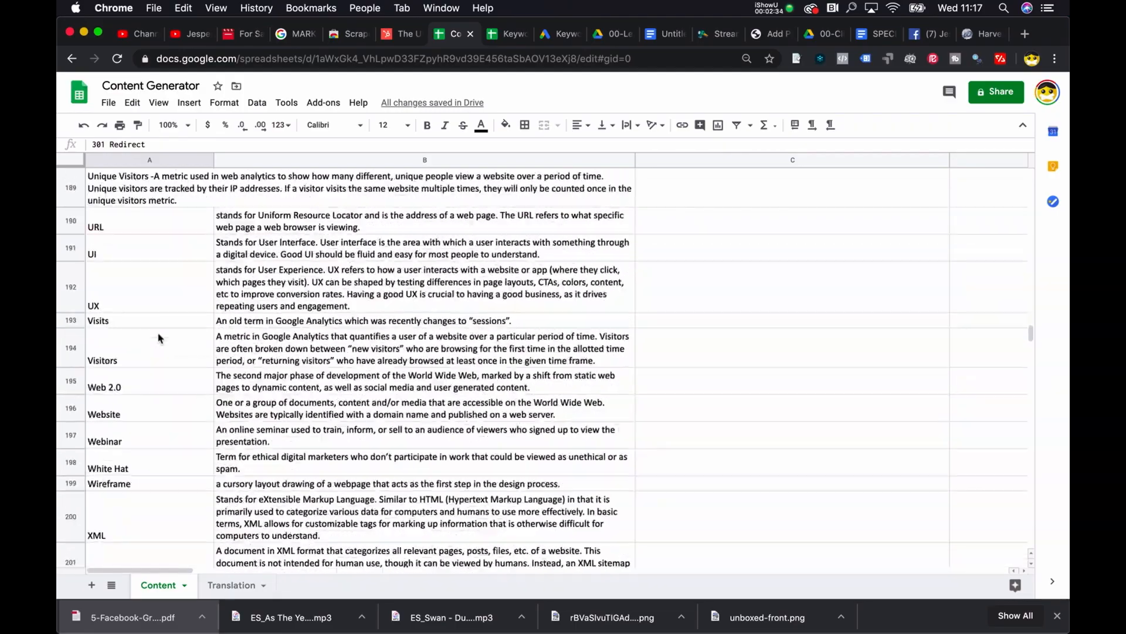
{"action": "scroll", "coordinate": [159, 337], "scroll_direction": "up", "scroll_amount": 3}
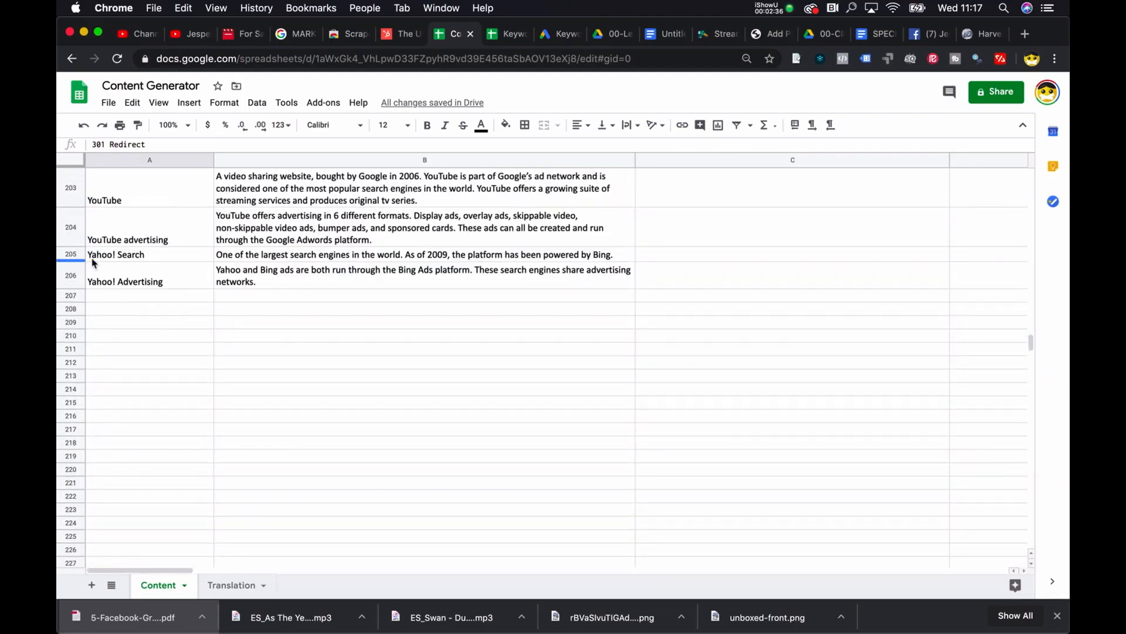
{"action": "left_click", "coordinate": [229, 591]}
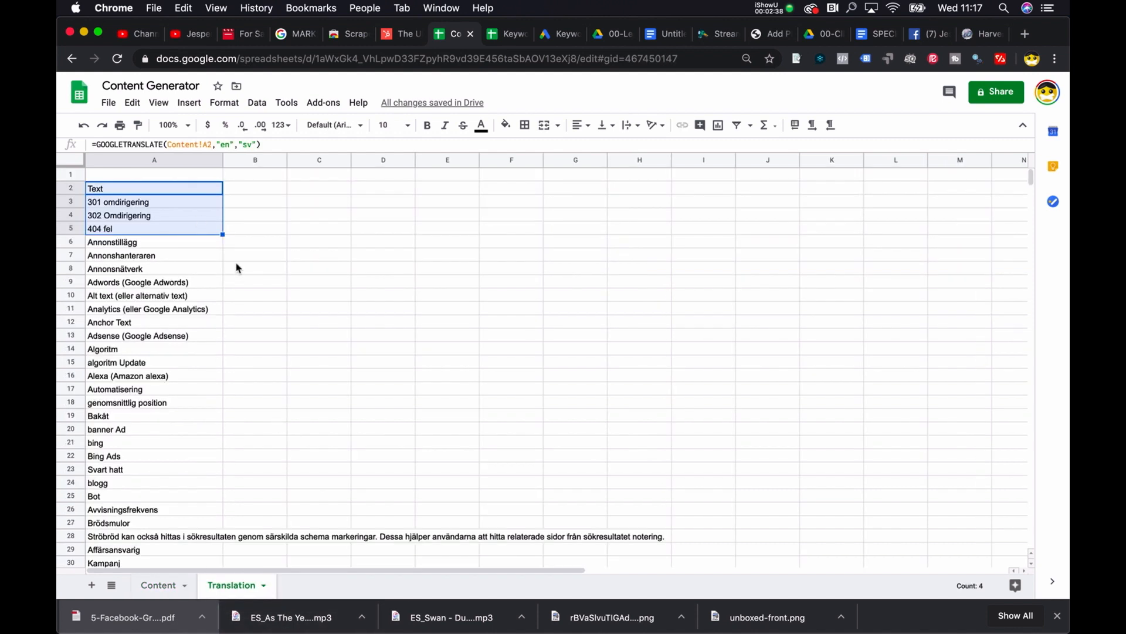
{"action": "left_click_drag", "start_coordinate": [224, 234], "coordinate": [253, 623]}
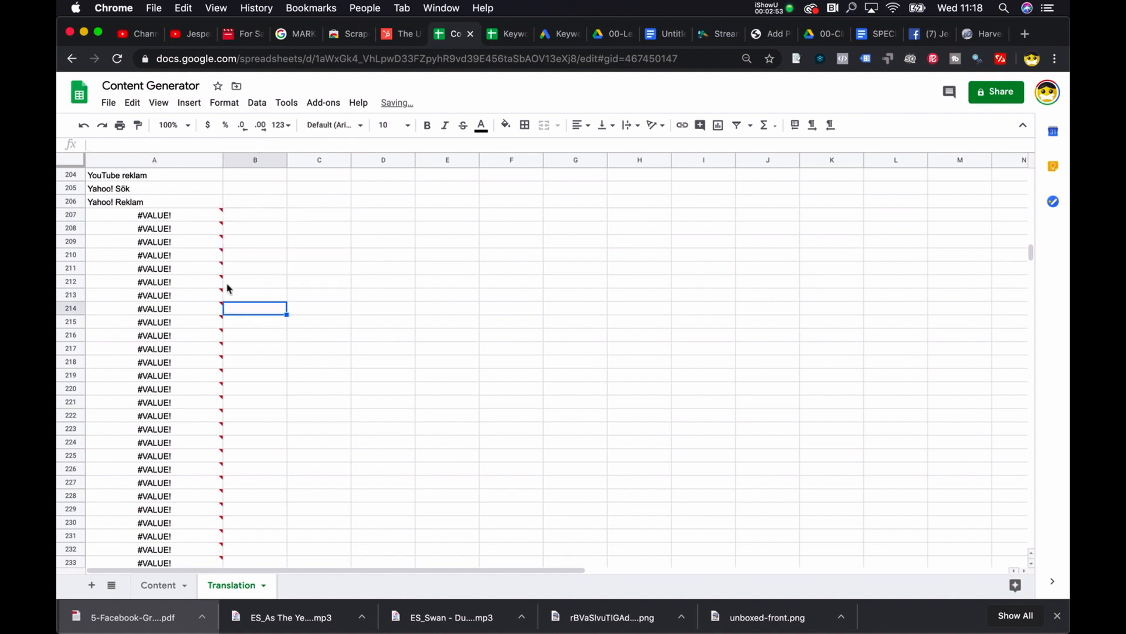
Step: Delete the surplus translation formulas in column A from row 207 to row 240
{"action": "left_click_drag", "start_coordinate": [154, 229], "coordinate": [188, 481]}
{"action": "scroll", "coordinate": [183, 485], "scroll_direction": "down", "scroll_amount": 2}
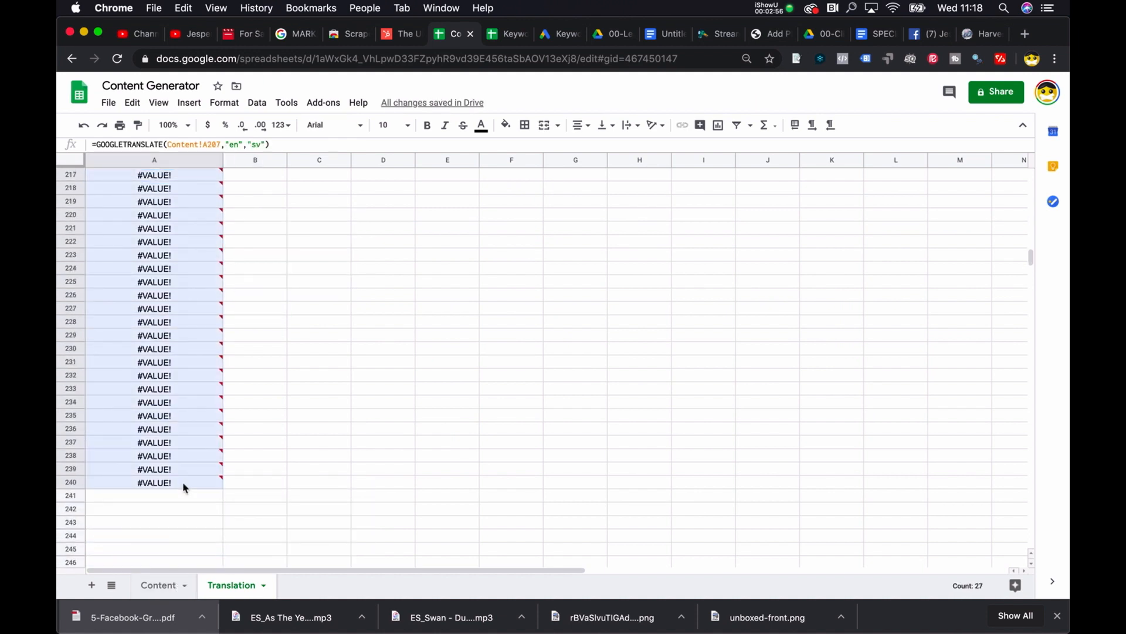
{"action": "key", "text": "Delete"}
Step: Enter a GOOGLETRANSLATE formula in B2 of the Translation sheet that references the 301 Redirect explanation in Content!B3
{"action": "scroll", "coordinate": [188, 352], "scroll_direction": "up", "scroll_amount": 20}
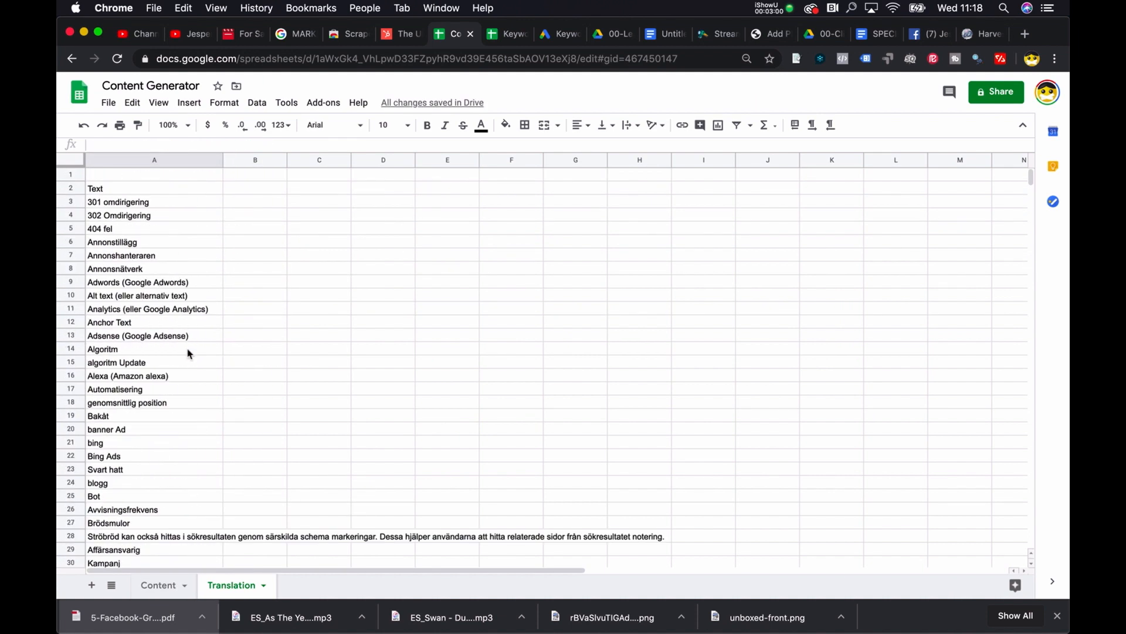
{"action": "left_click", "coordinate": [276, 188]}
{"action": "type", "text": "=goog"}
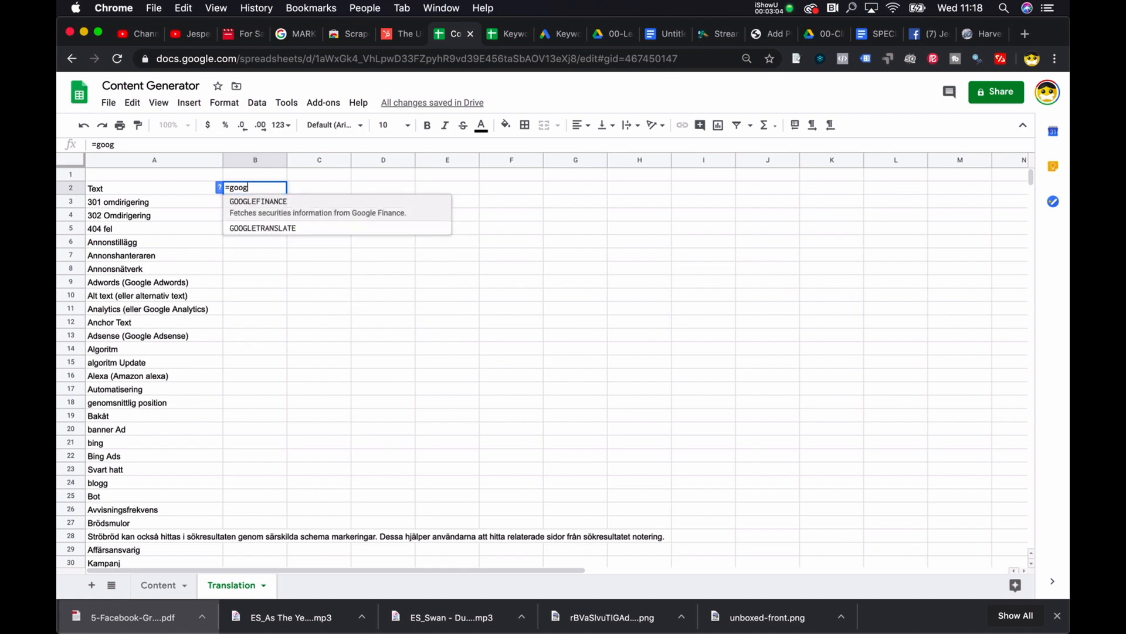
{"action": "left_click", "coordinate": [332, 235]}
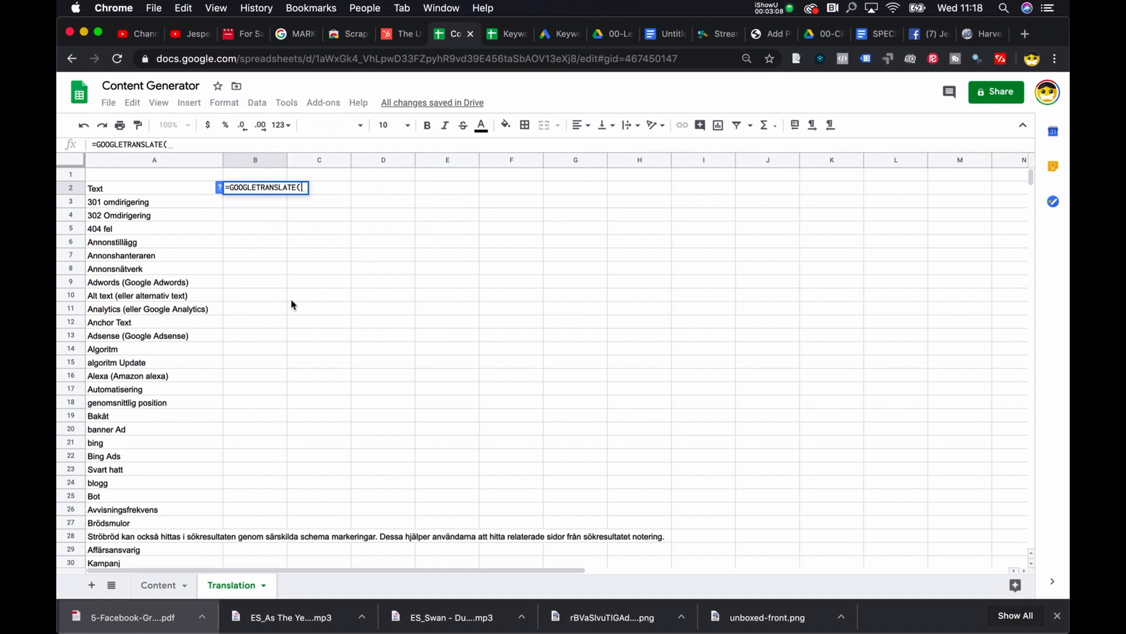
{"action": "left_click", "coordinate": [159, 585]}
{"action": "scroll", "coordinate": [364, 229], "scroll_direction": "up", "scroll_amount": 20}
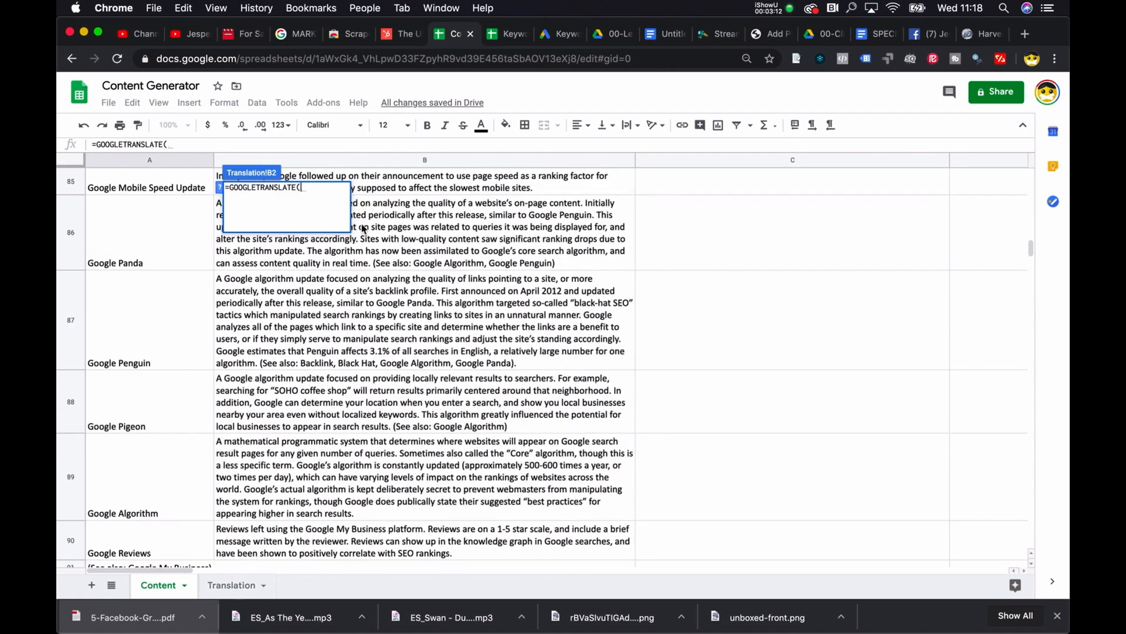
{"action": "scroll", "coordinate": [363, 228], "scroll_direction": "up", "scroll_amount": 15}
{"action": "left_click", "coordinate": [364, 229]}
{"action": "key", "text": "Return"}
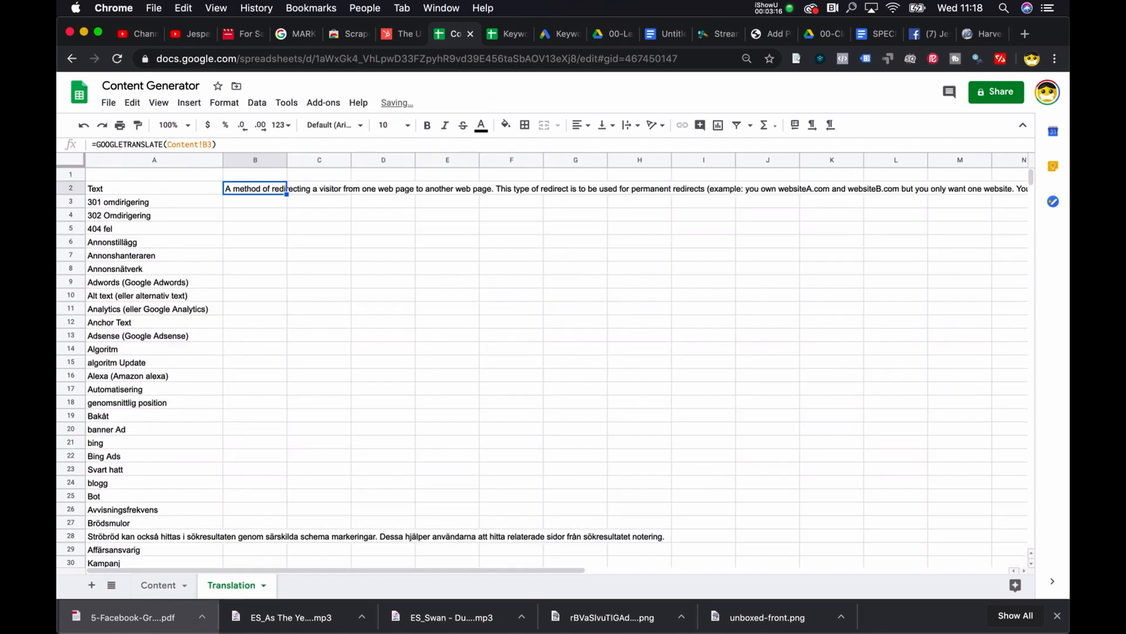
Step: Add the source language "en" and target language "sv" to the GOOGLETRANSLATE formula in B2
{"action": "left_click", "coordinate": [379, 142]}
{"action": "type", "text": ", \"en"}
{"action": "type", "text": ", \"sv\""}
{"action": "key", "text": "Return"}
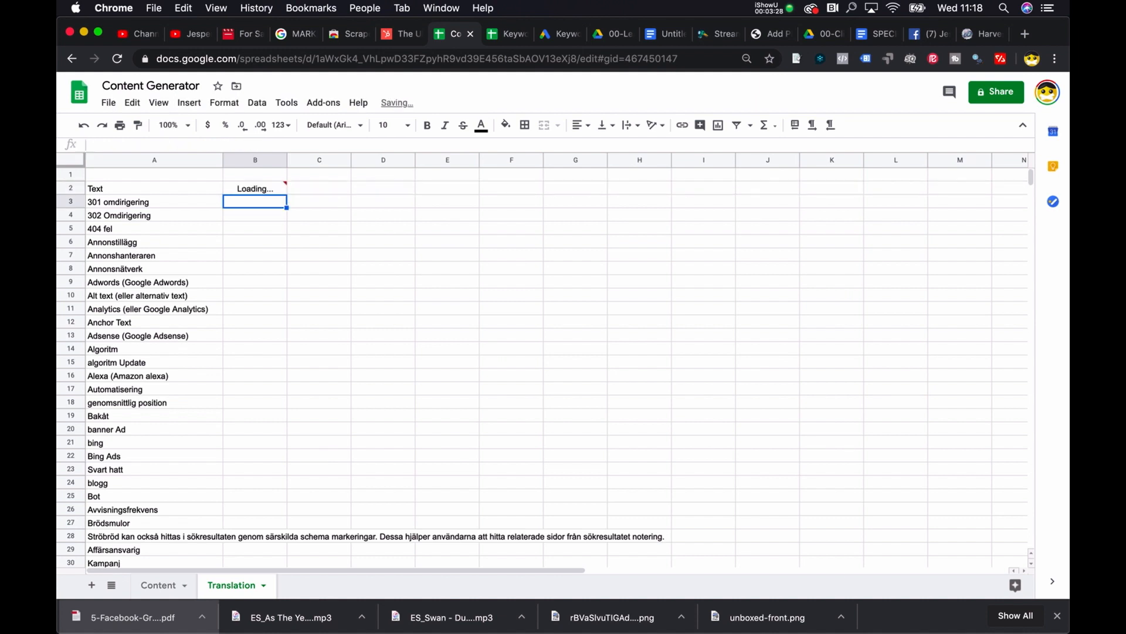
Step: Set the text wrapping of all cells on the Translation sheet to Wrap and widen column B for the explanations
{"action": "left_click_drag", "start_coordinate": [287, 160], "coordinate": [366, 162]}
{"action": "left_click", "coordinate": [77, 161]}
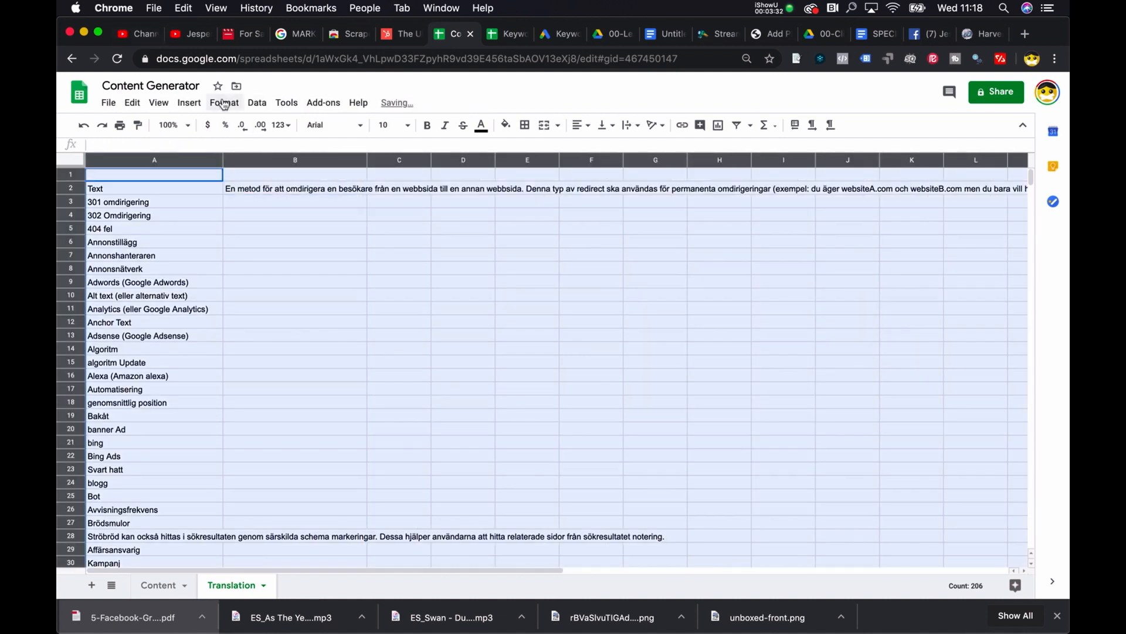
{"action": "left_click", "coordinate": [224, 104]}
{"action": "mouse_move", "coordinate": [327, 378]}
{"action": "left_click", "coordinate": [414, 398]}
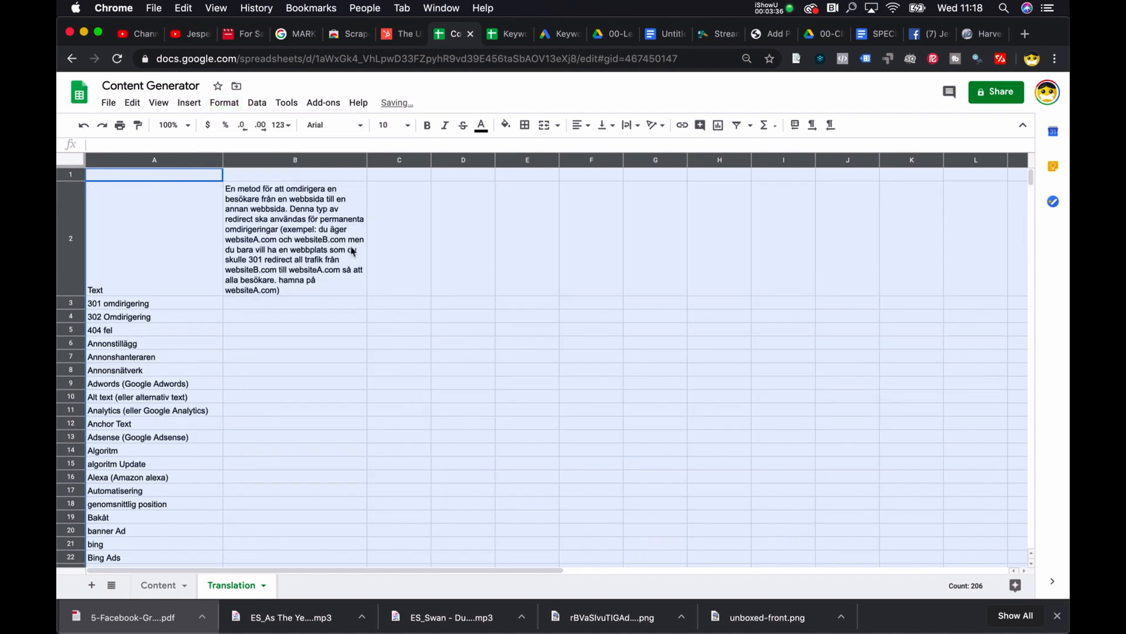
{"action": "left_click", "coordinate": [390, 185]}
{"action": "left_click_drag", "start_coordinate": [366, 160], "coordinate": [580, 167]}
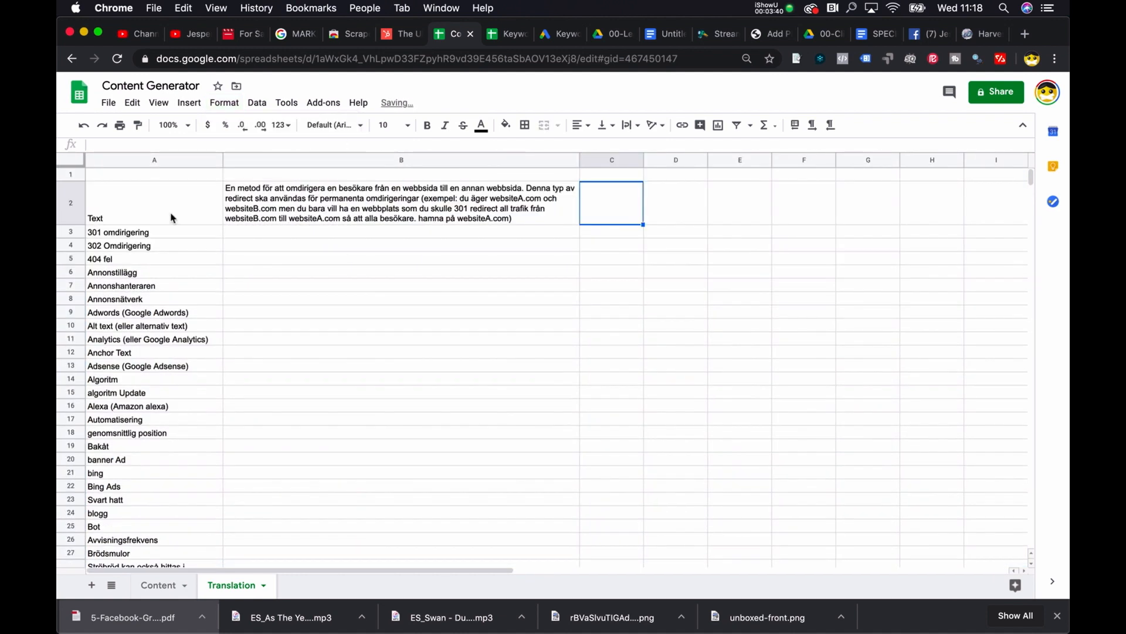
Step: Set the vertical alignment of all cells on the Translation sheet to Top
{"action": "left_click", "coordinate": [71, 161]}
{"action": "left_click", "coordinate": [604, 125]}
{"action": "left_click", "coordinate": [603, 146]}
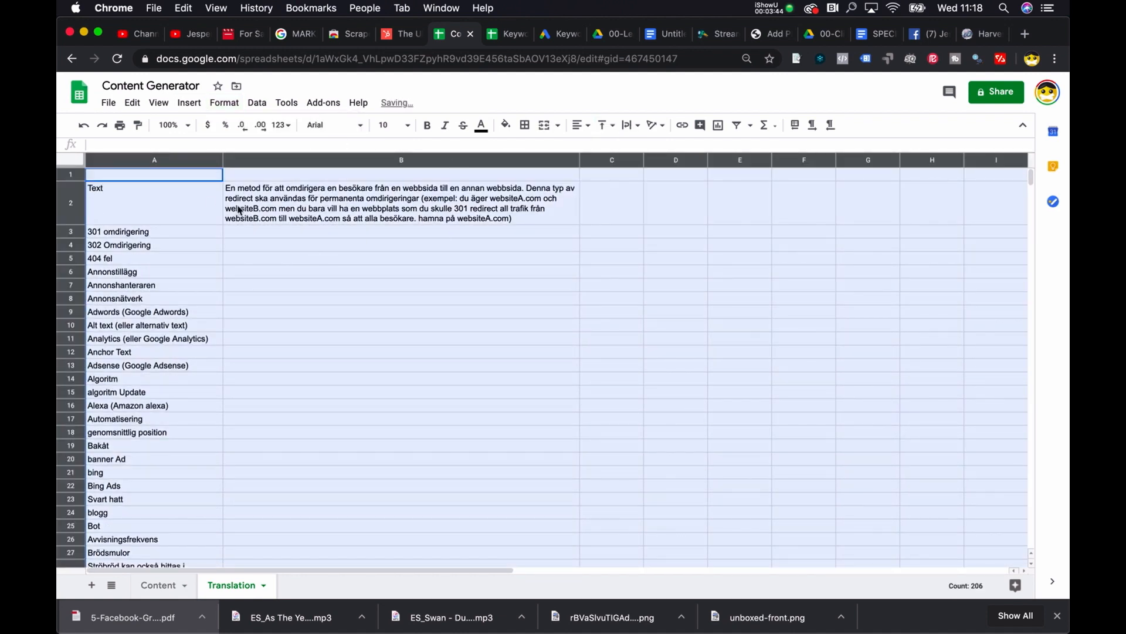
Step: Fill the B2 translation formula down column B through row 206 and look over the translated explanations
{"action": "left_click", "coordinate": [239, 192]}
{"action": "left_click", "coordinate": [272, 236]}
{"action": "left_click", "coordinate": [476, 202]}
{"action": "left_click_drag", "start_coordinate": [579, 224], "coordinate": [581, 292]}
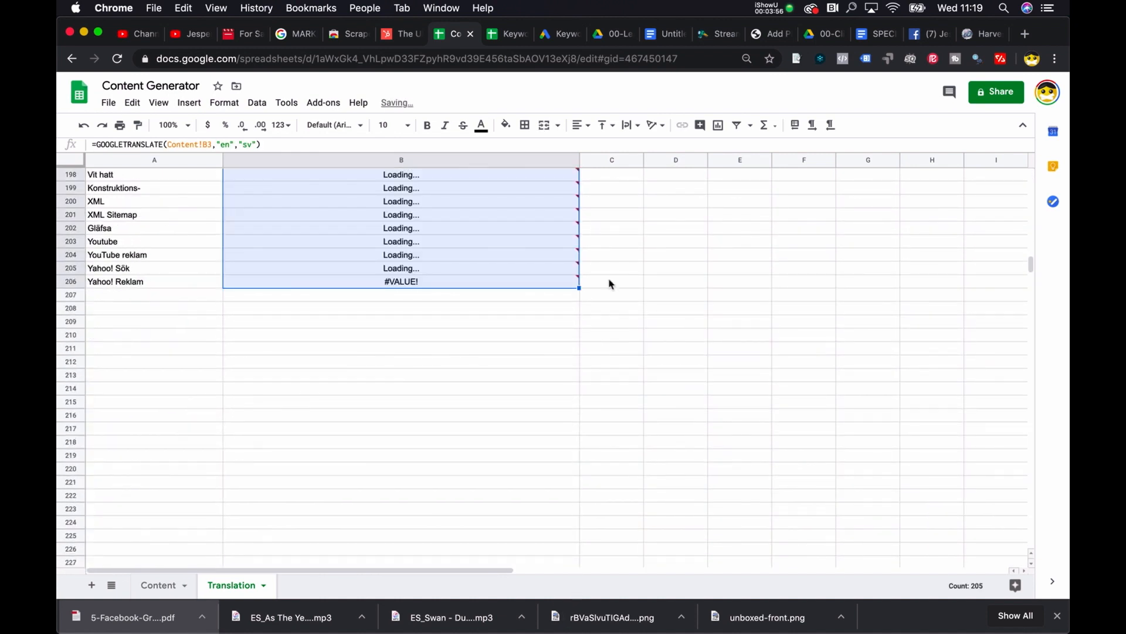
{"action": "scroll", "coordinate": [619, 284], "scroll_direction": "up", "scroll_amount": 5}
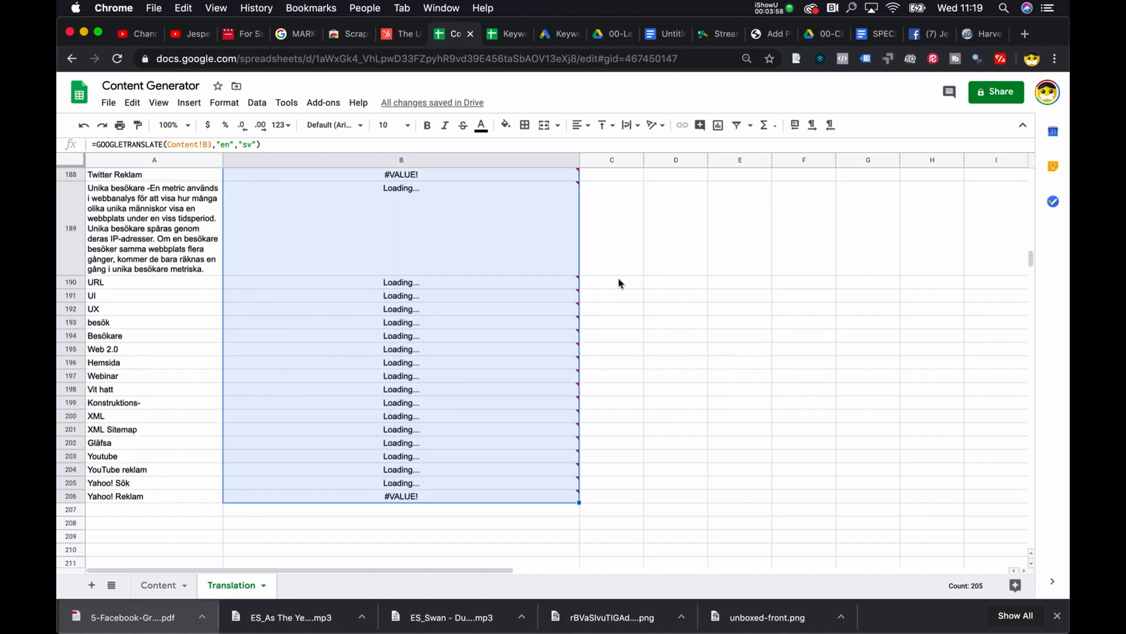
{"action": "scroll", "coordinate": [619, 284], "scroll_direction": "up", "scroll_amount": 3}
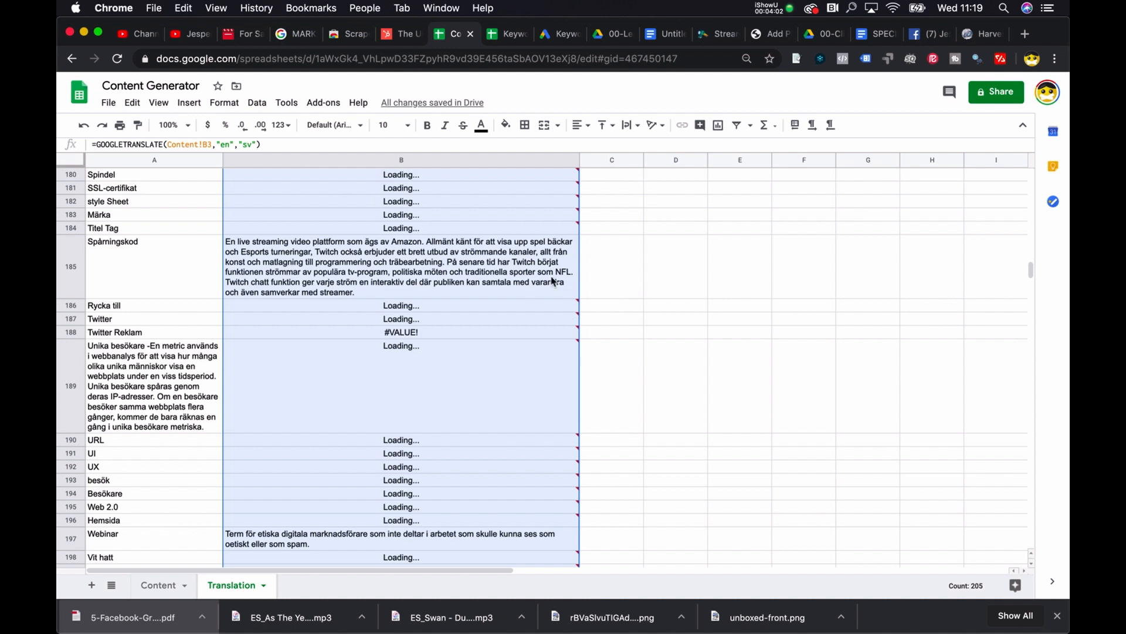
{"action": "scroll", "coordinate": [572, 220], "scroll_direction": "up", "scroll_amount": 8}
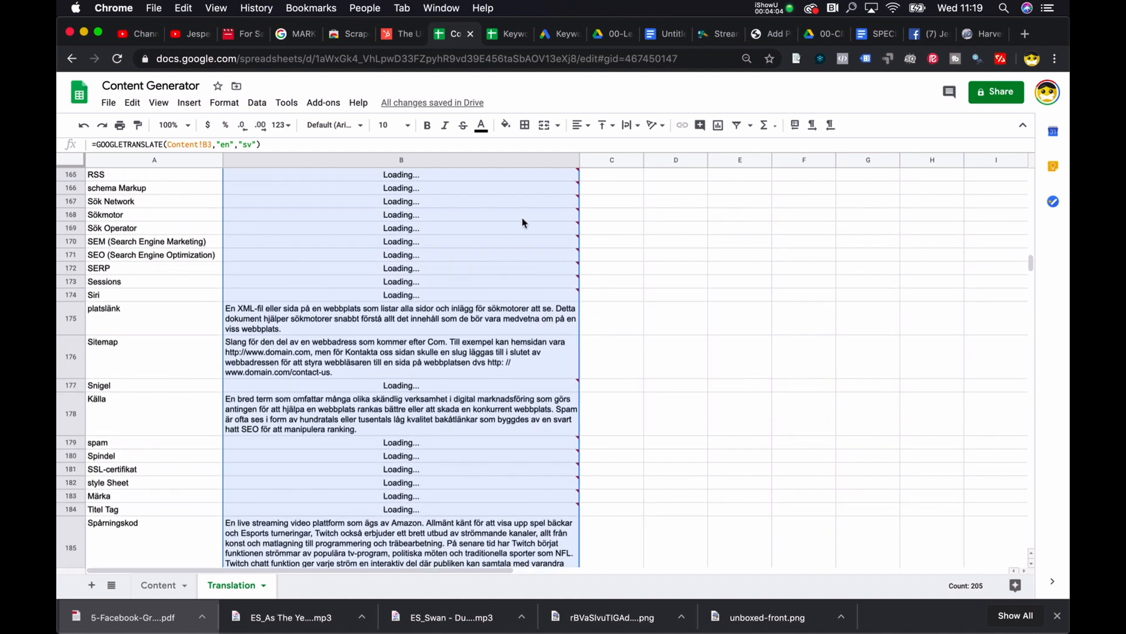
{"action": "scroll", "coordinate": [511, 221], "scroll_direction": "up", "scroll_amount": 10}
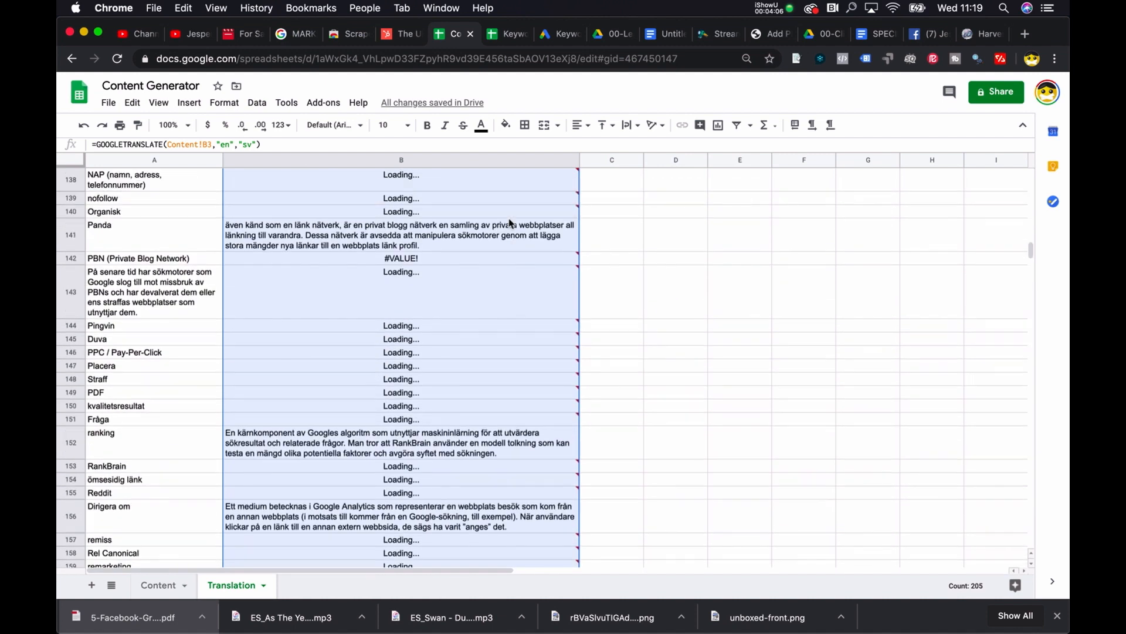
Step: Review the translated explanations in column B of the Translation sheet and inspect the formula in B5
{"action": "scroll", "coordinate": [509, 223], "scroll_direction": "up", "scroll_amount": 15}
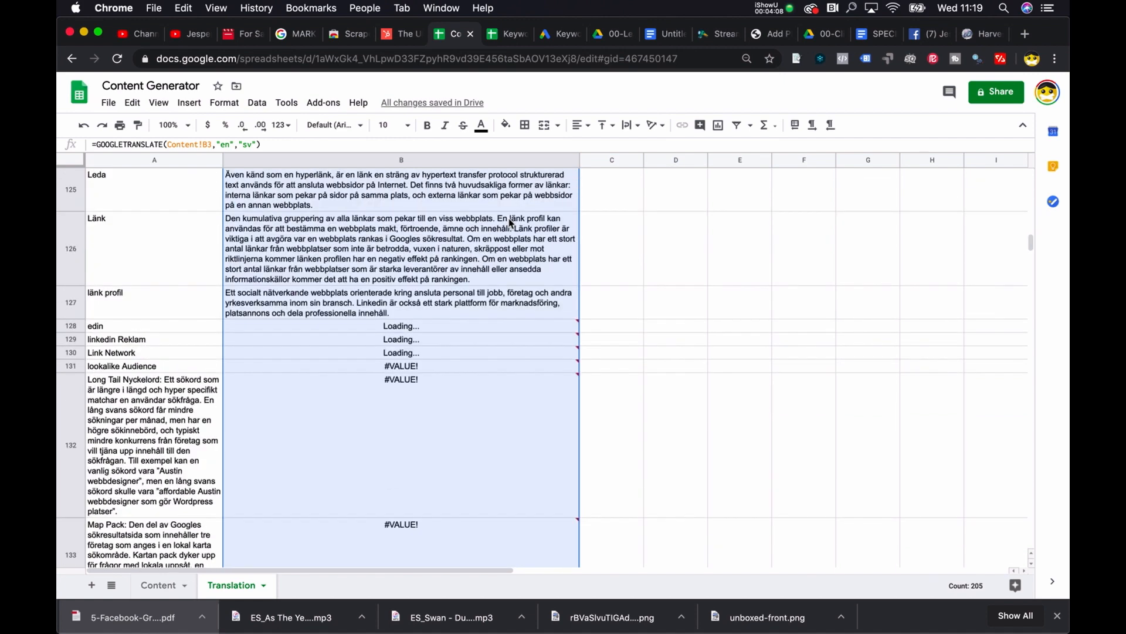
{"action": "scroll", "coordinate": [510, 223], "scroll_direction": "up", "scroll_amount": 20}
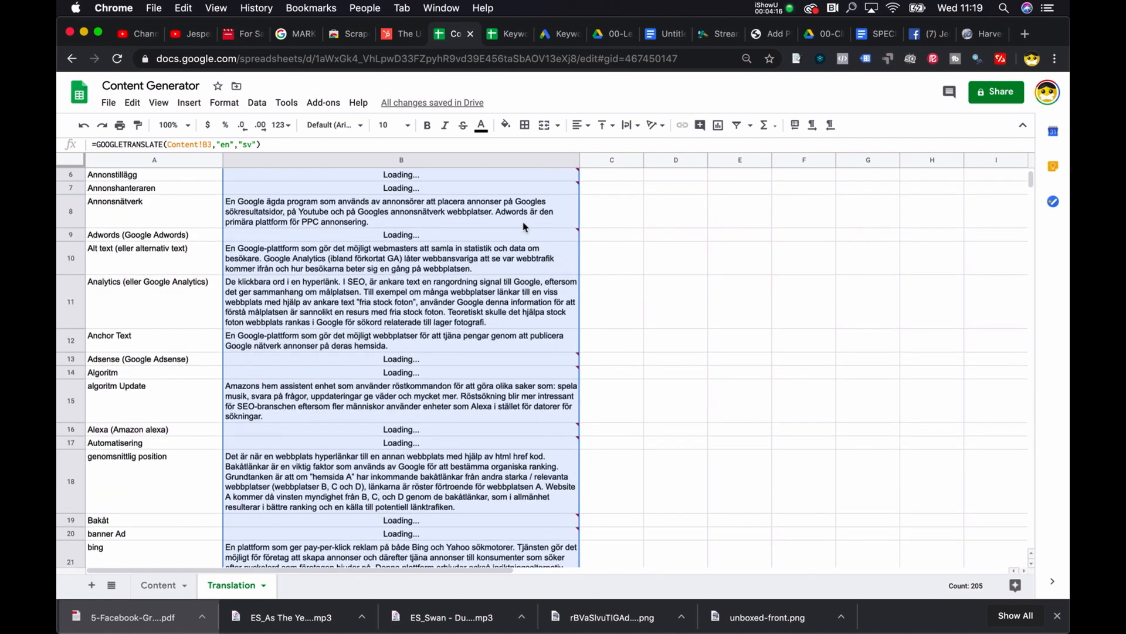
{"action": "left_click", "coordinate": [146, 589]}
{"action": "left_click", "coordinate": [230, 587]}
{"action": "left_click", "coordinate": [491, 280]}
{"action": "double_click", "coordinate": [492, 280]}
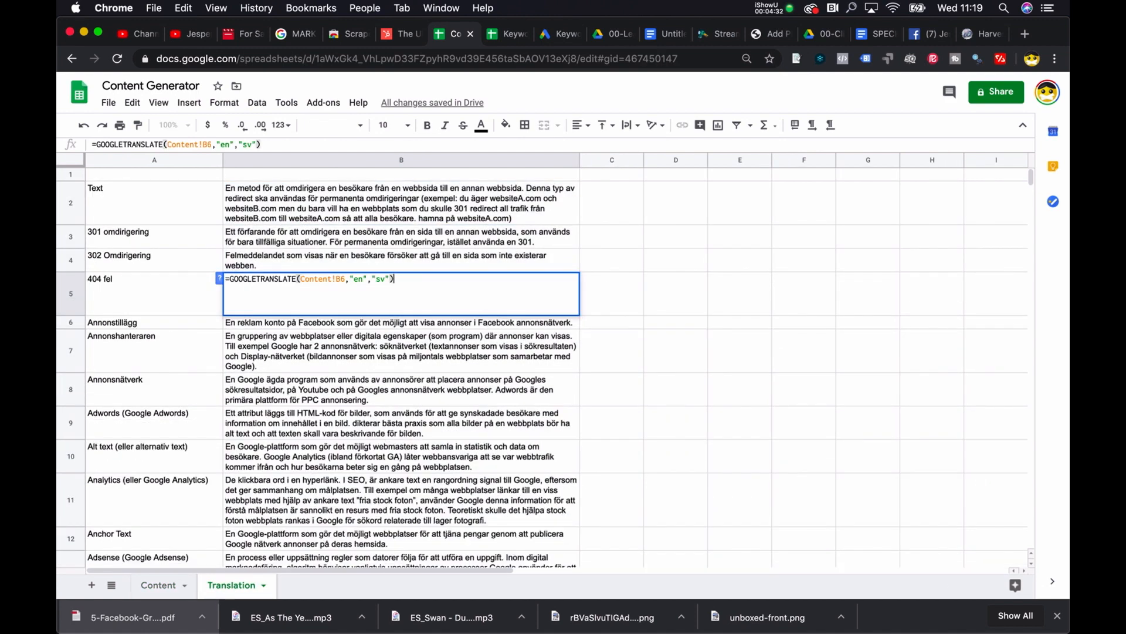
{"action": "key", "text": "Return"}
Step: Inspect the formula in B27 of the Translation sheet and compare it with its source row on the Content sheet
{"action": "scroll", "coordinate": [479, 397], "scroll_direction": "down", "scroll_amount": 15}
{"action": "left_click", "coordinate": [458, 354]}
{"action": "left_click", "coordinate": [158, 587]}
{"action": "left_click", "coordinate": [234, 587]}
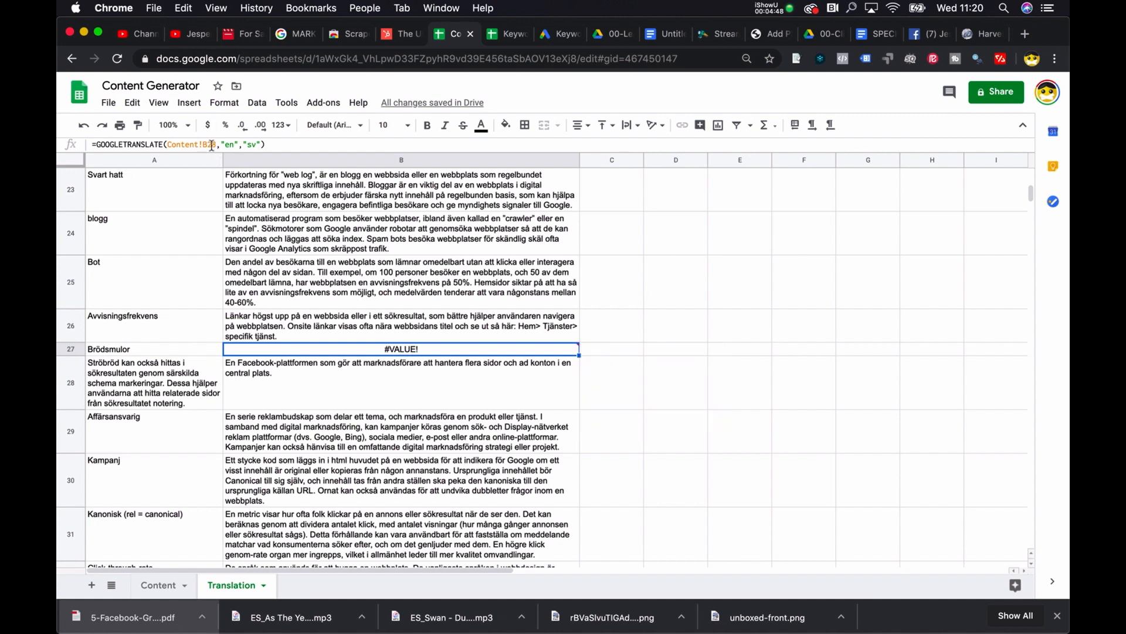
{"action": "left_click", "coordinate": [159, 585]}
{"action": "scroll", "coordinate": [251, 490], "scroll_direction": "down", "scroll_amount": 10}
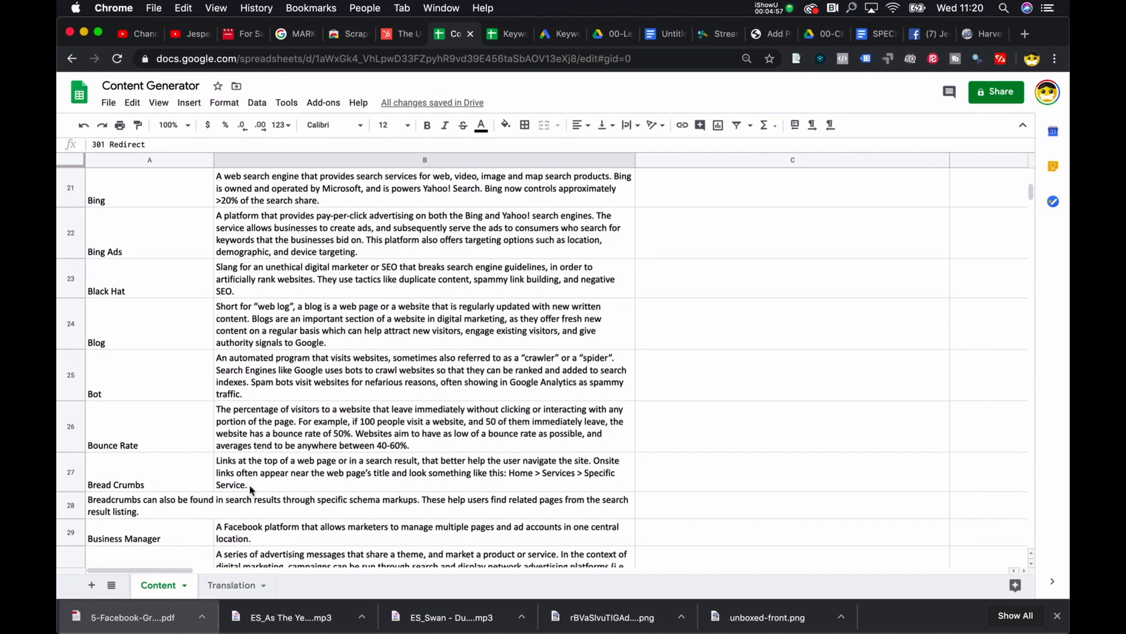
{"action": "scroll", "coordinate": [260, 369], "scroll_direction": "up", "scroll_amount": 10}
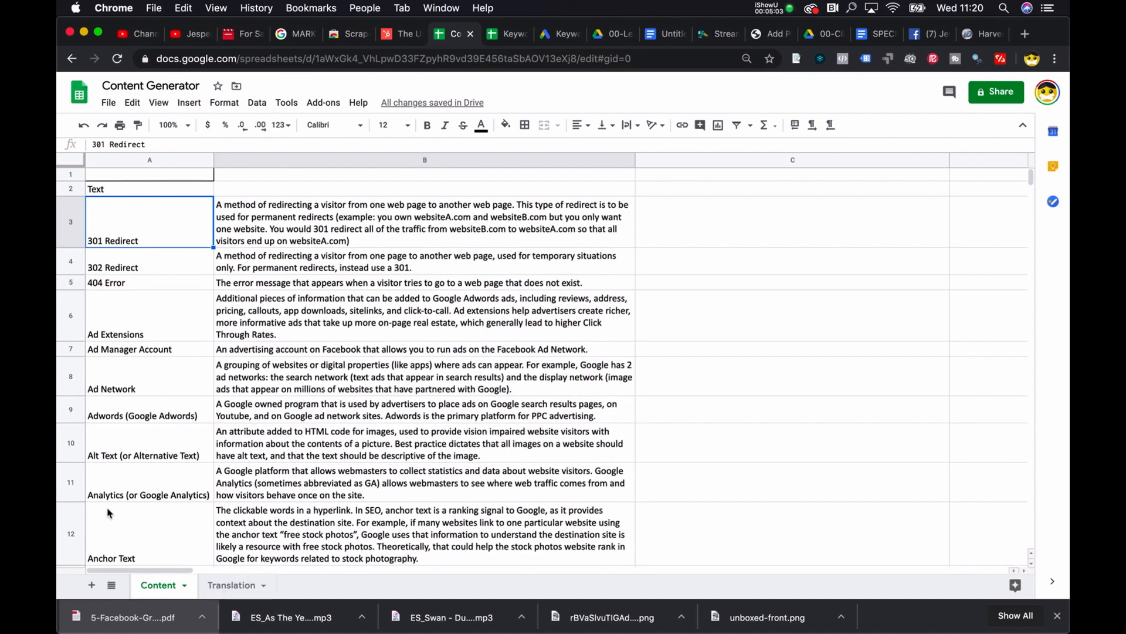
{"action": "left_click", "coordinate": [232, 585]}
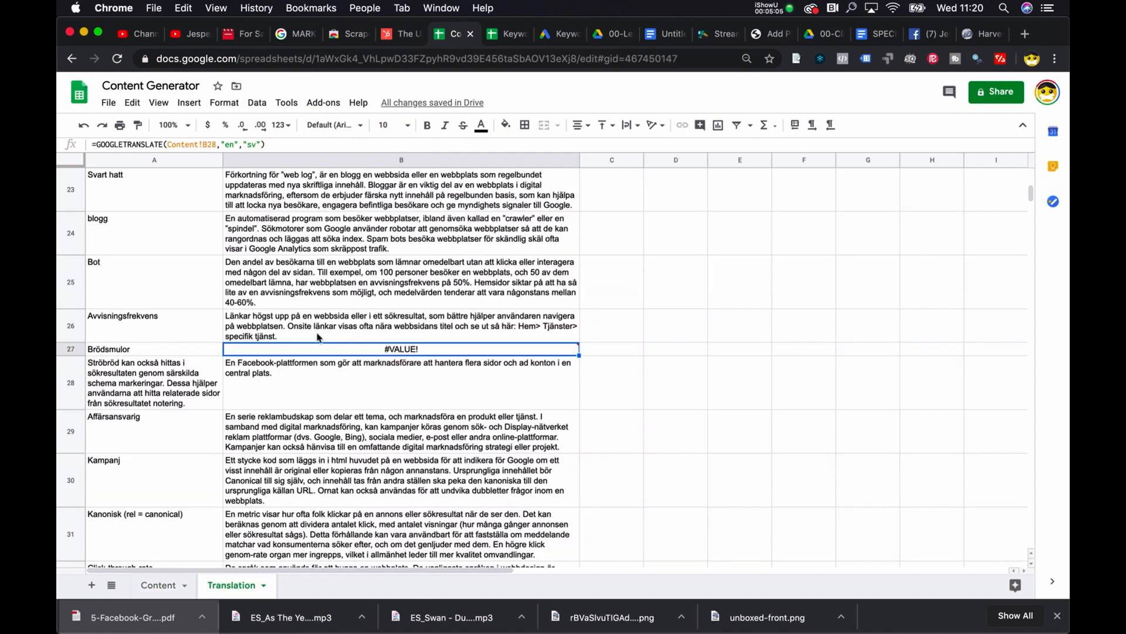
{"action": "scroll", "coordinate": [321, 338], "scroll_direction": "up", "scroll_amount": 10}
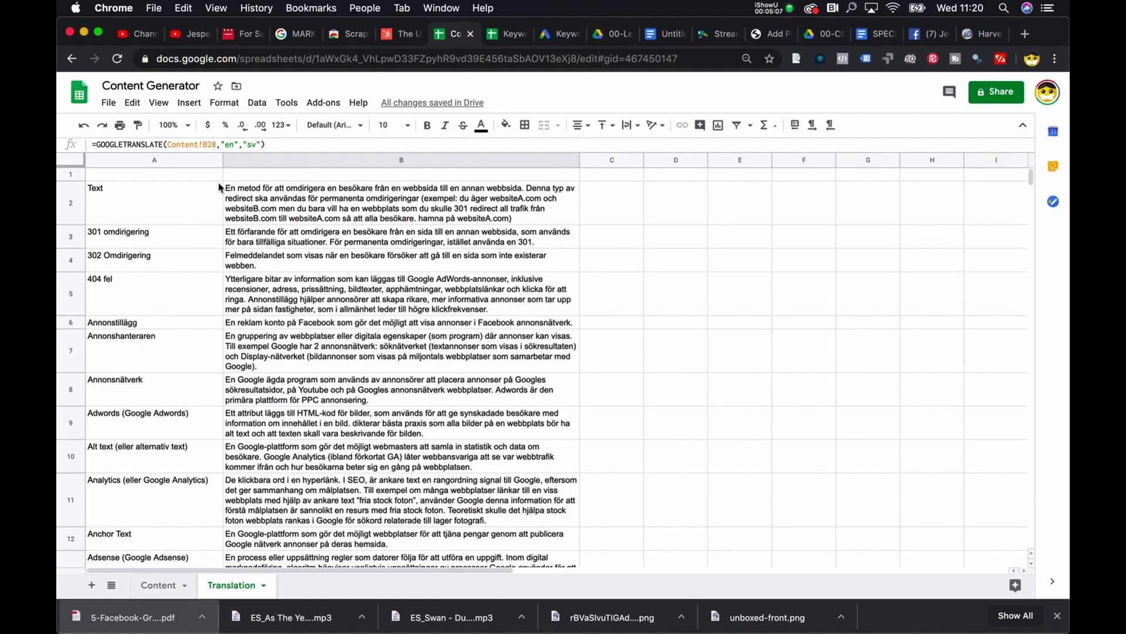
Step: Add a new sheet and rename it Values
{"action": "left_click", "coordinate": [91, 587]}
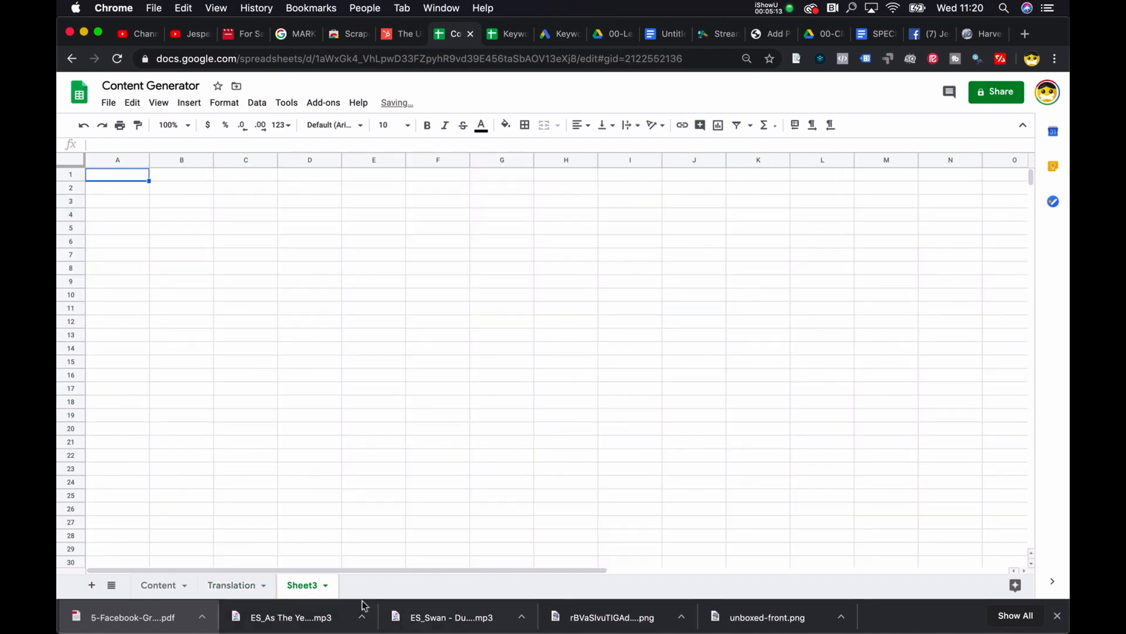
{"action": "left_click", "coordinate": [326, 585]}
{"action": "left_click", "coordinate": [352, 427]}
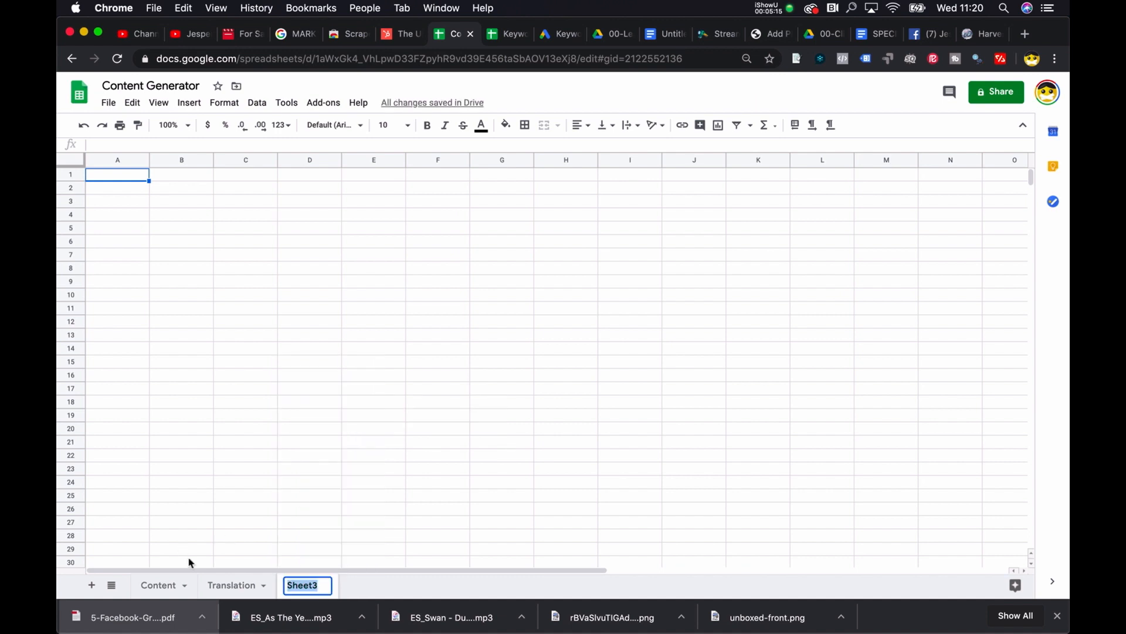
{"action": "type", "text": "Values"}
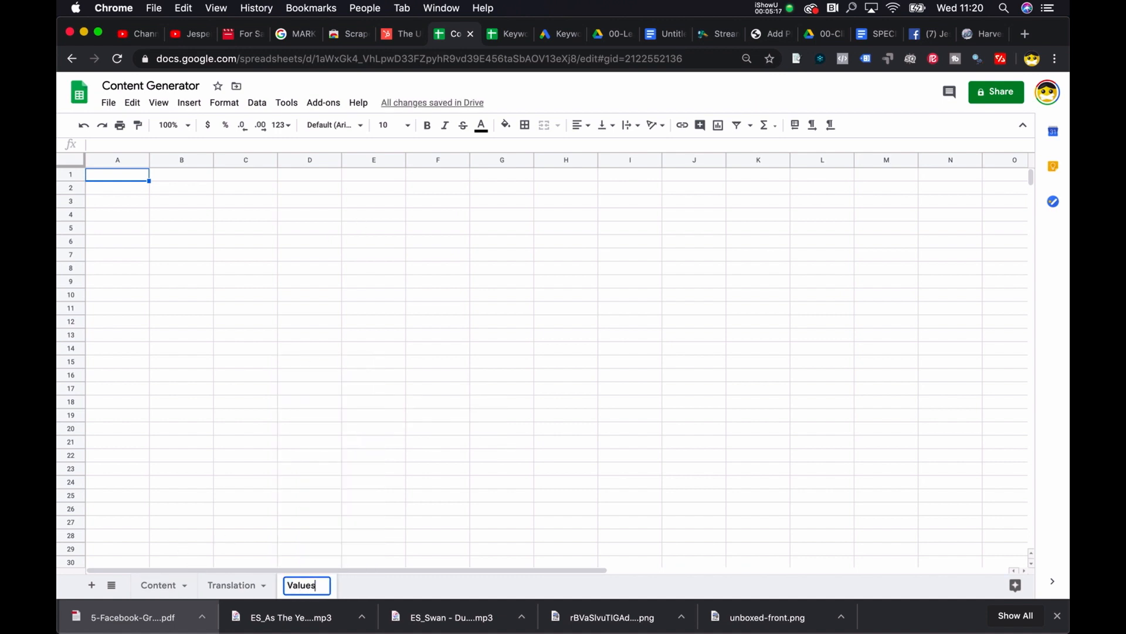
{"action": "key", "text": "Return"}
Step: Copy the entire Translation sheet into the Values sheet, pasting values only
{"action": "left_click", "coordinate": [235, 585]}
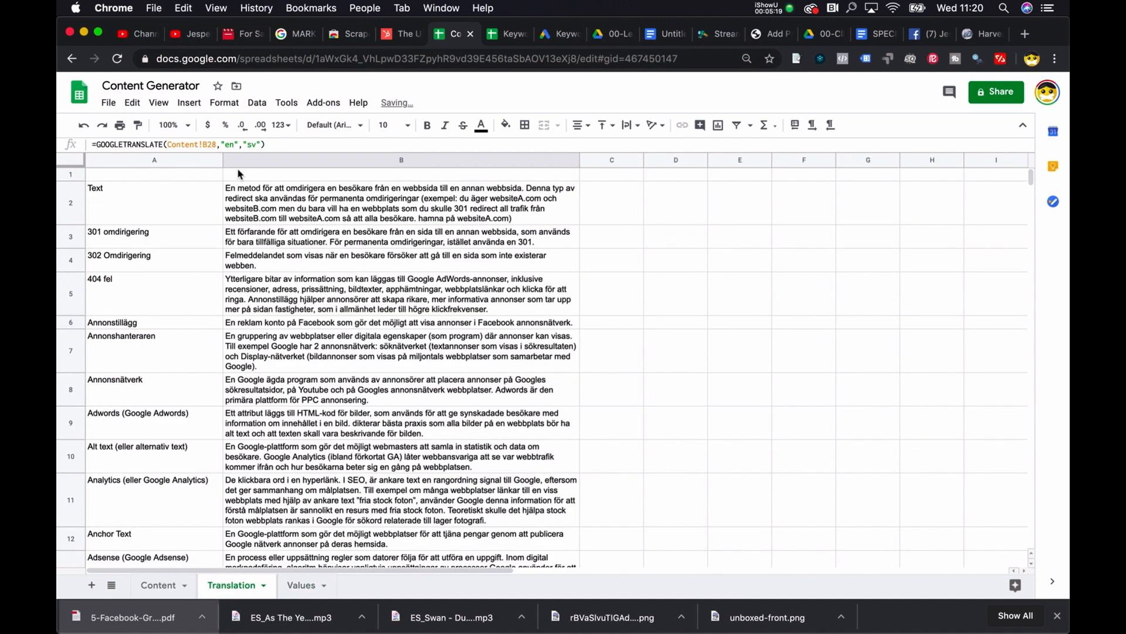
{"action": "left_click", "coordinate": [348, 216]}
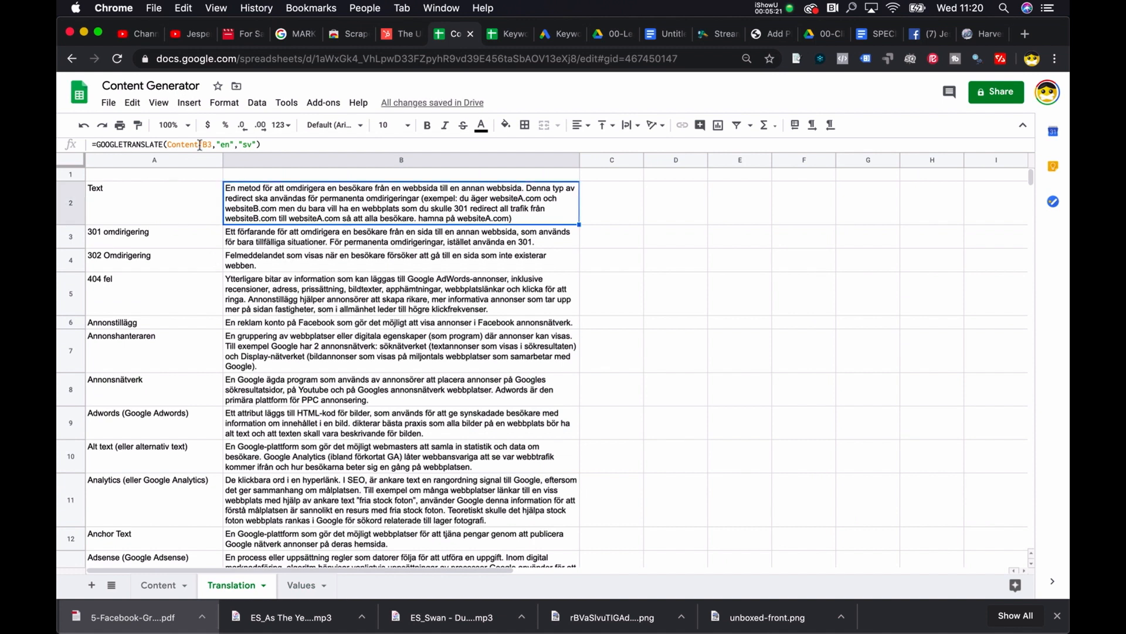
{"action": "left_click", "coordinate": [74, 160]}
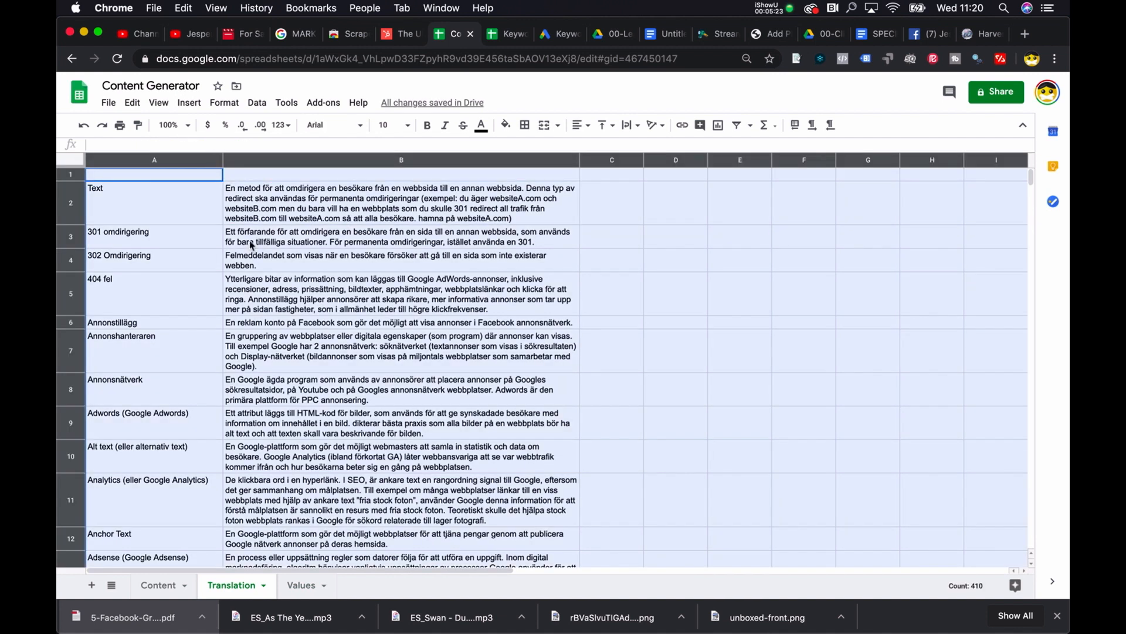
{"action": "left_click", "coordinate": [313, 586]}
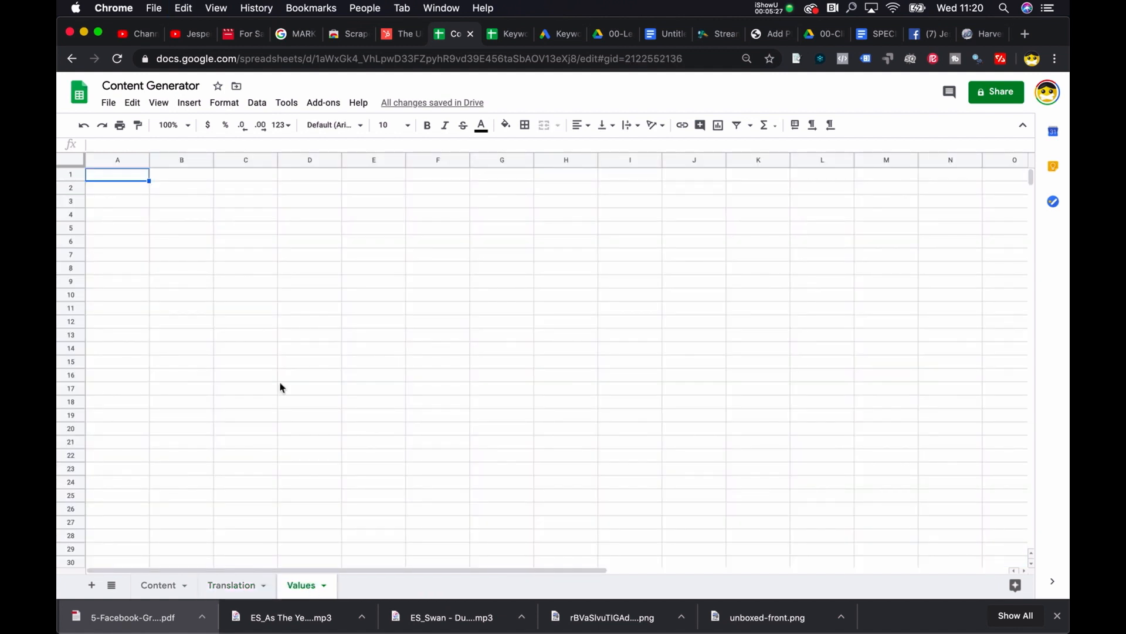
{"action": "key", "text": "super+v"}
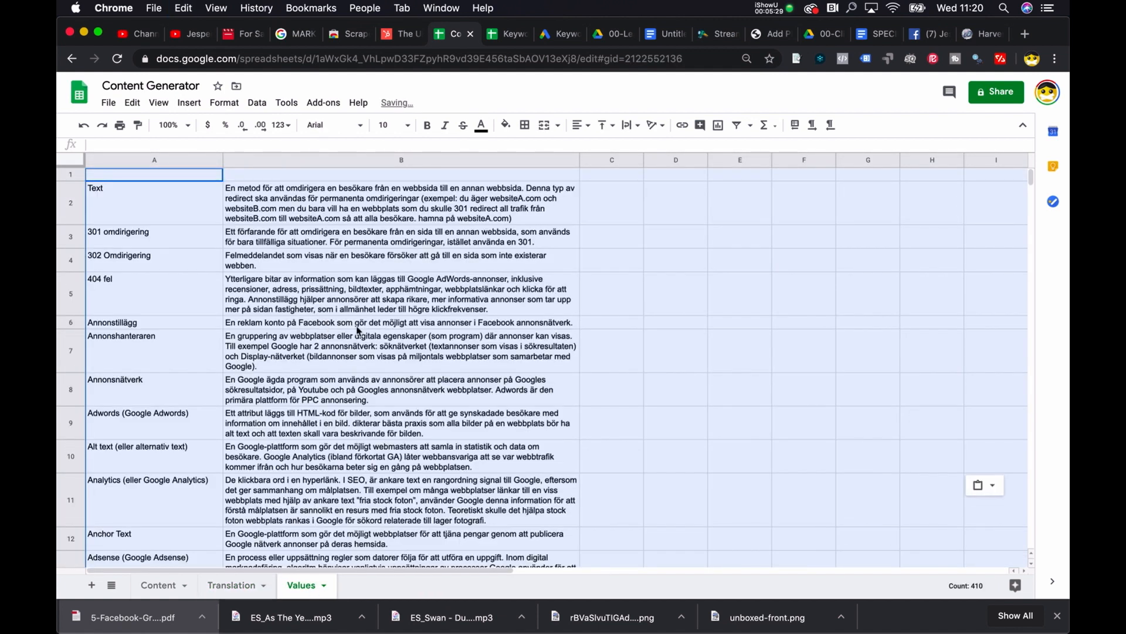
{"action": "left_click", "coordinate": [992, 486]}
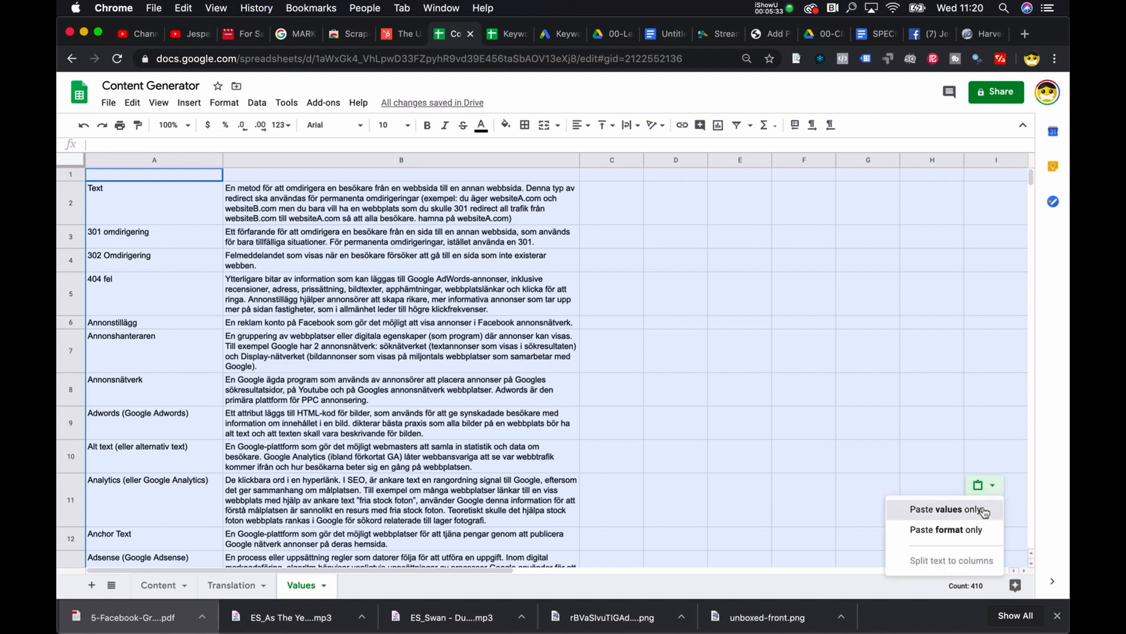
{"action": "left_click", "coordinate": [952, 509]}
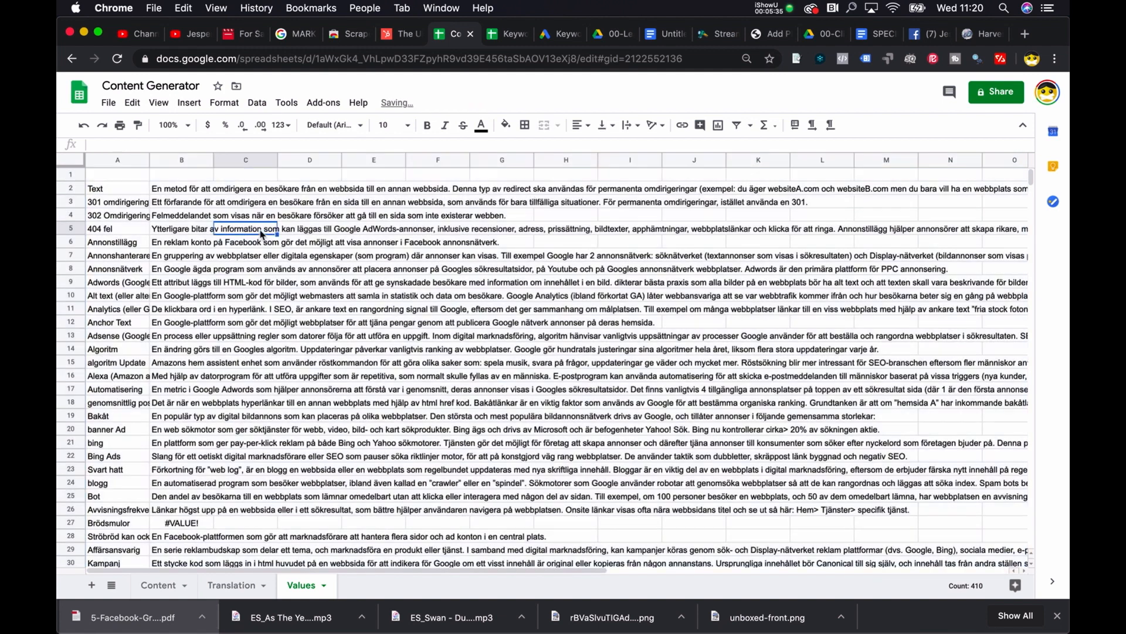
Step: Compare the content of B2 on the Values sheet with B2 on the Translation sheet
{"action": "left_click", "coordinate": [174, 194]}
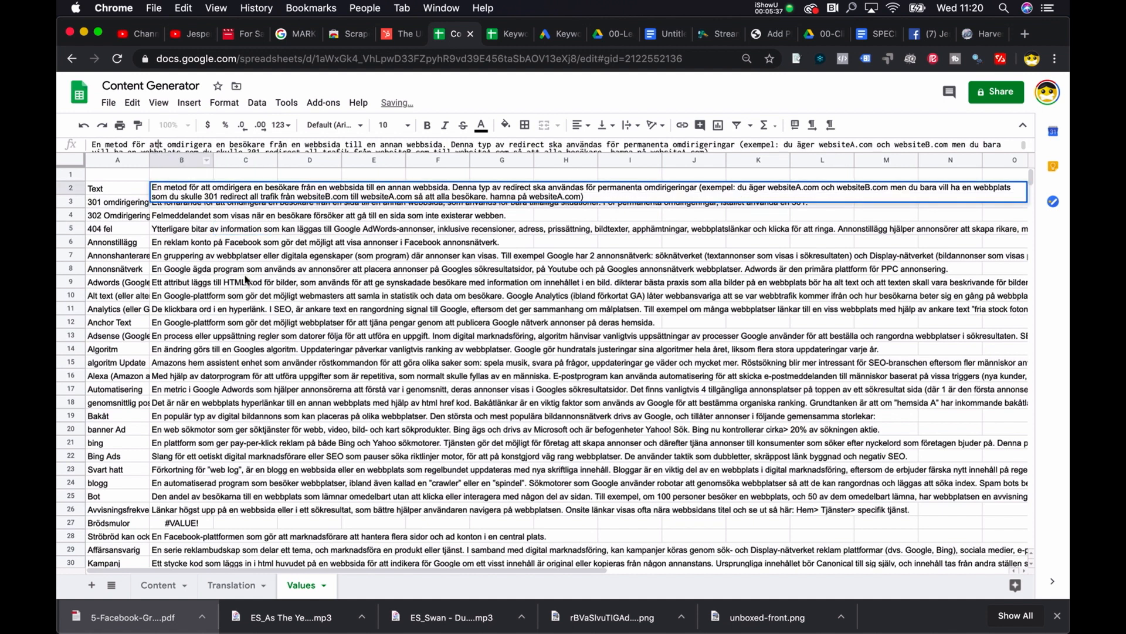
{"action": "left_click", "coordinate": [232, 585]}
{"action": "left_click", "coordinate": [239, 202]}
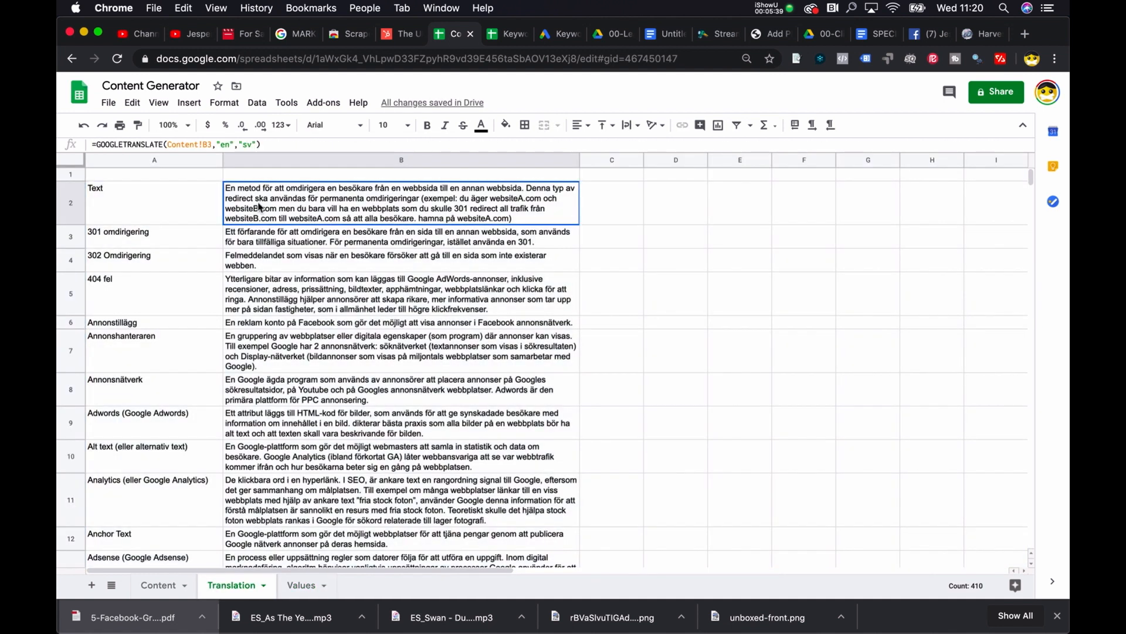
{"action": "left_click", "coordinate": [303, 585]}
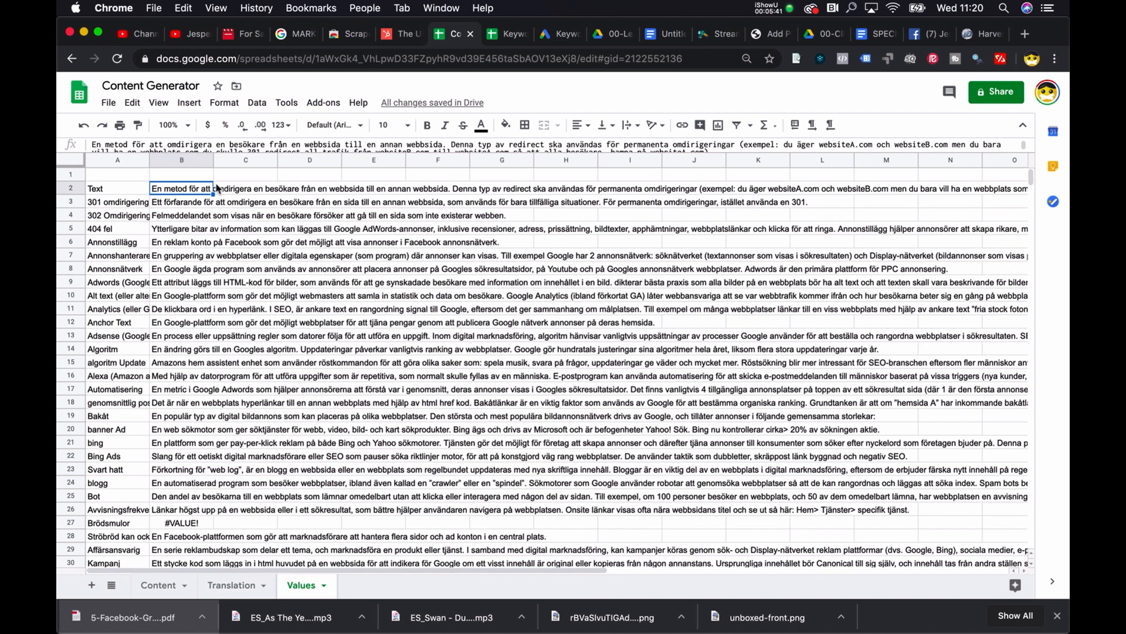
Step: Widen columns A and B on the Values sheet to fit the terms and explanations
{"action": "left_click", "coordinate": [99, 160]}
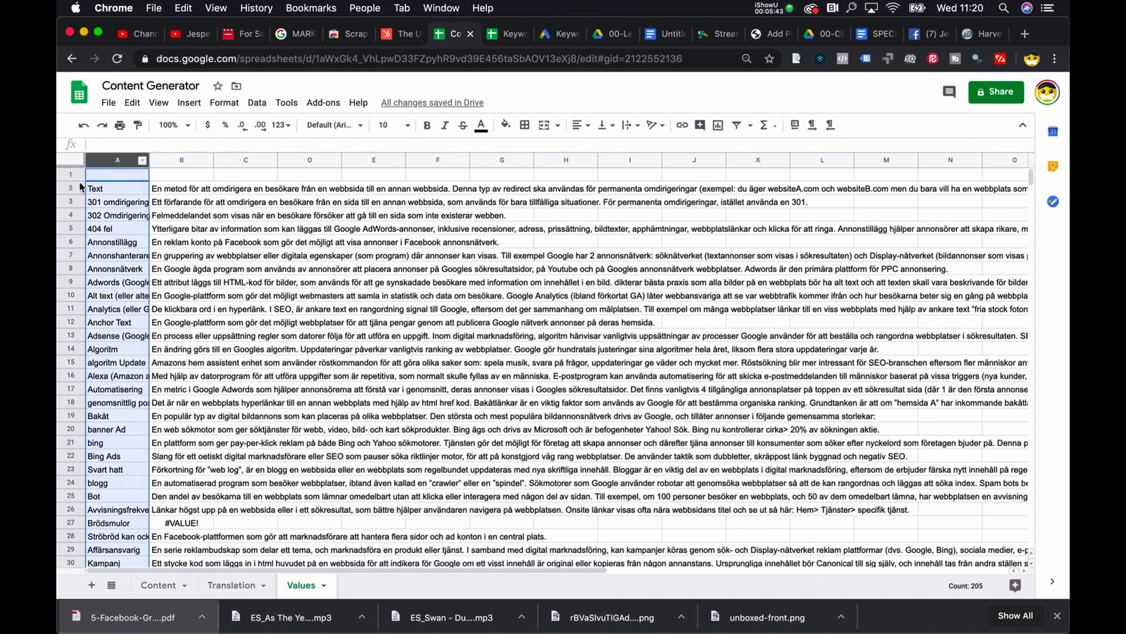
{"action": "left_click_drag", "start_coordinate": [213, 158], "coordinate": [599, 158]}
{"action": "left_click_drag", "start_coordinate": [149, 157], "coordinate": [240, 155]}
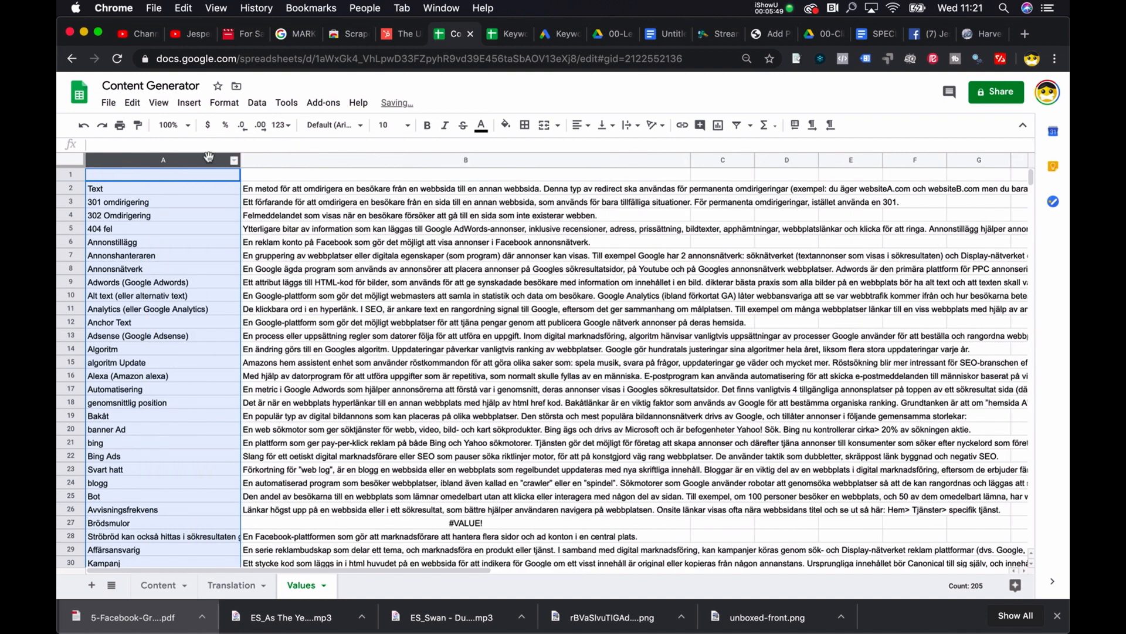
Step: Set the text wrapping of all cells on the Values sheet to Wrap
{"action": "left_click", "coordinate": [78, 162]}
{"action": "left_click", "coordinate": [224, 102]}
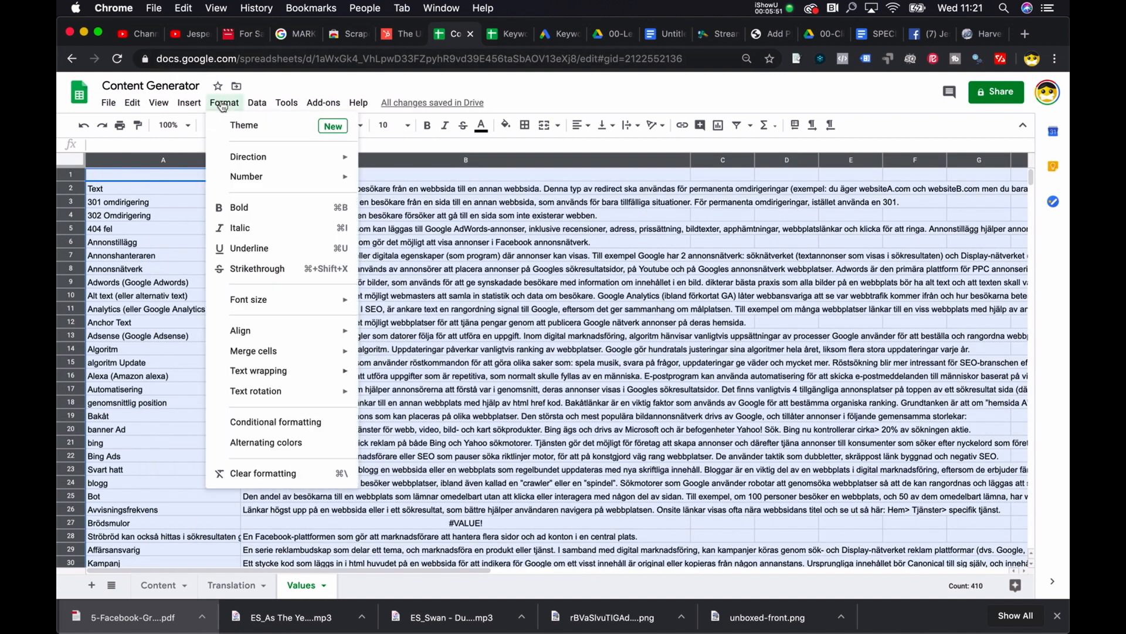
{"action": "mouse_move", "coordinate": [338, 373]}
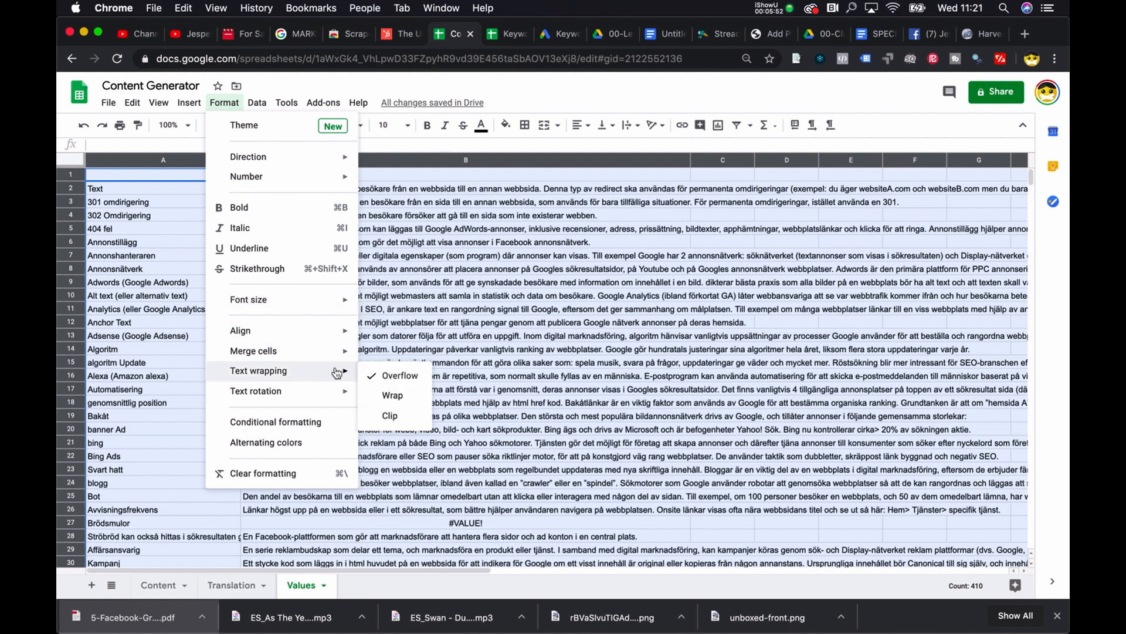
{"action": "left_click", "coordinate": [392, 396]}
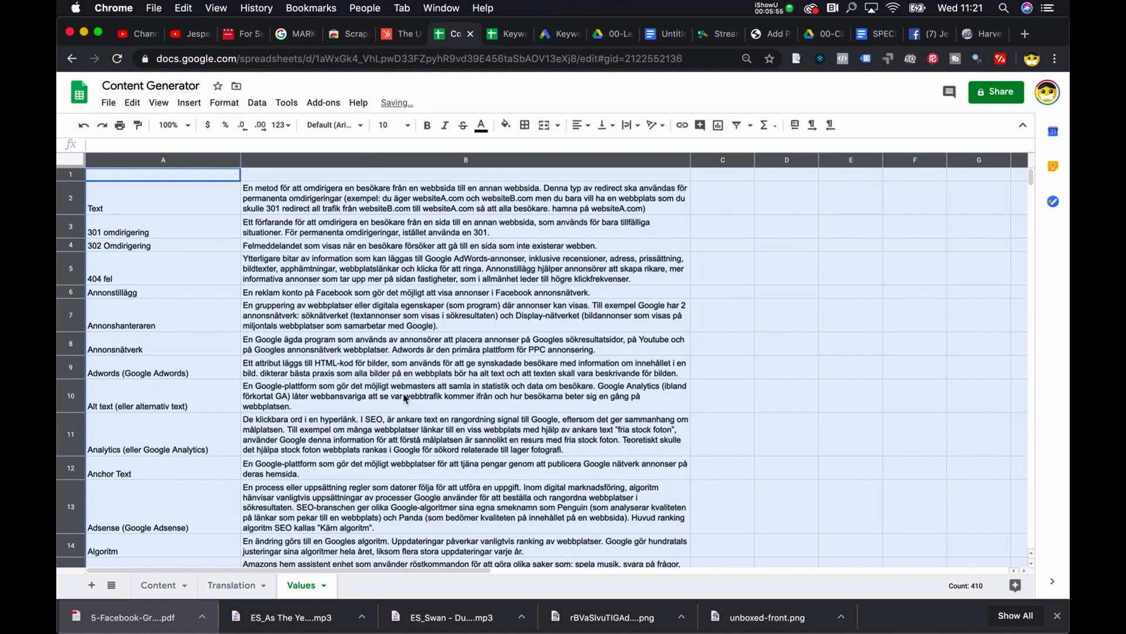